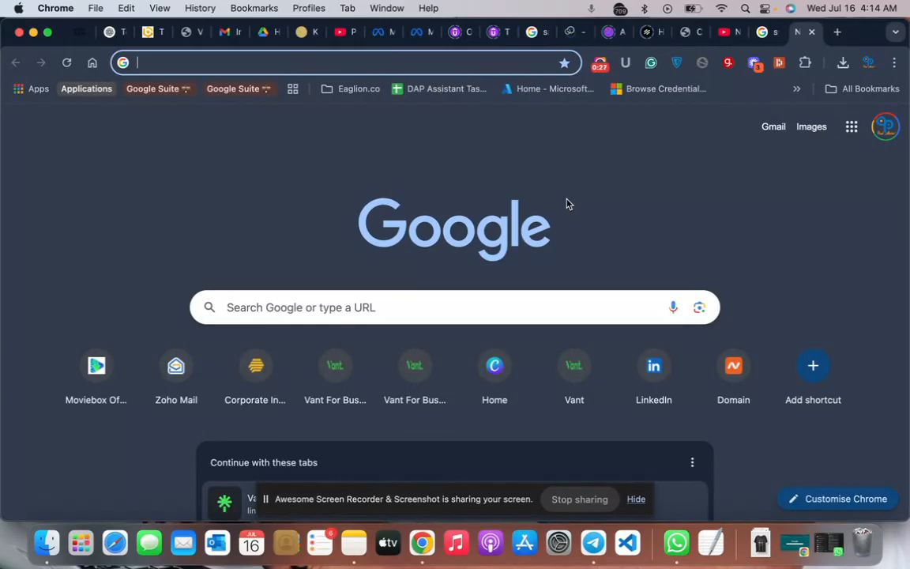
- Open the Canva home page at canva.com in the current browser tab
type("c")
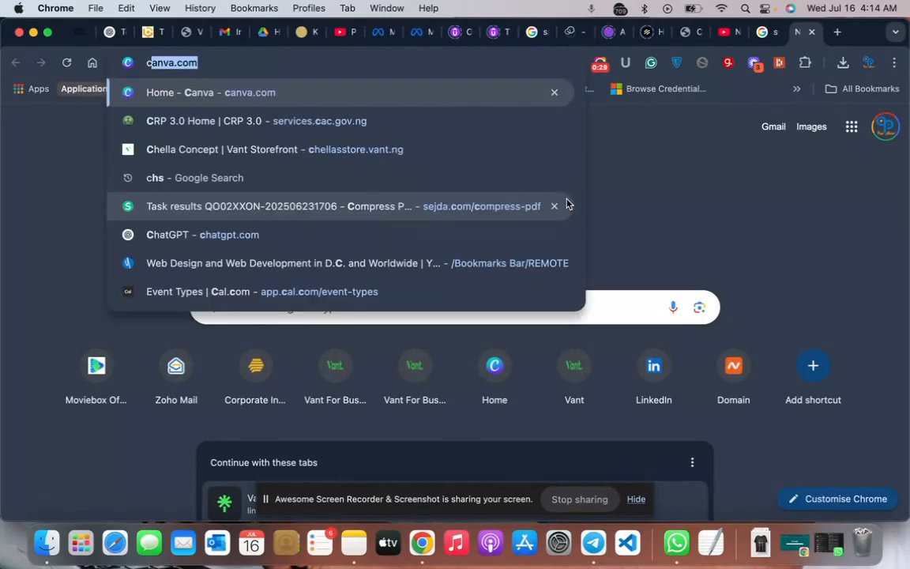
type("an")
key("Return")
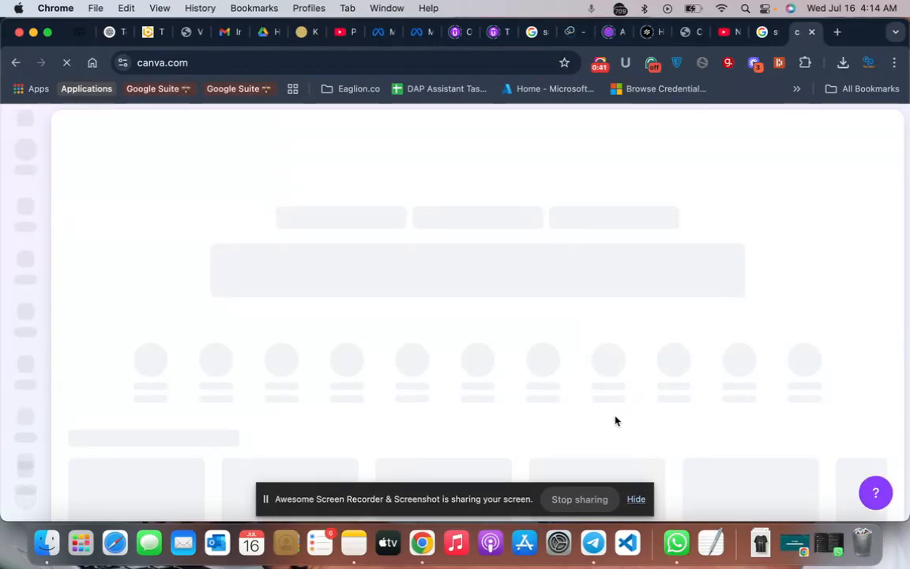
left_click(600, 63)
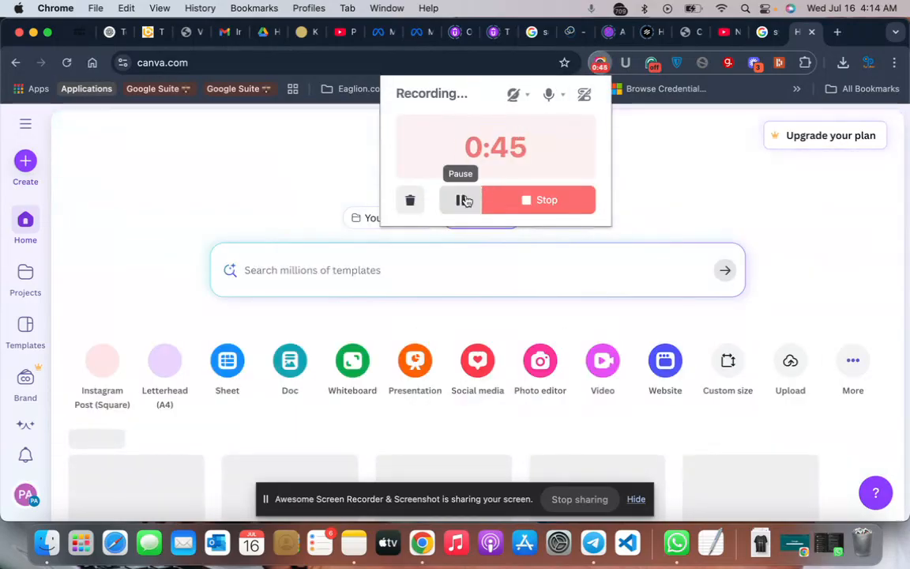
left_click(120, 257)
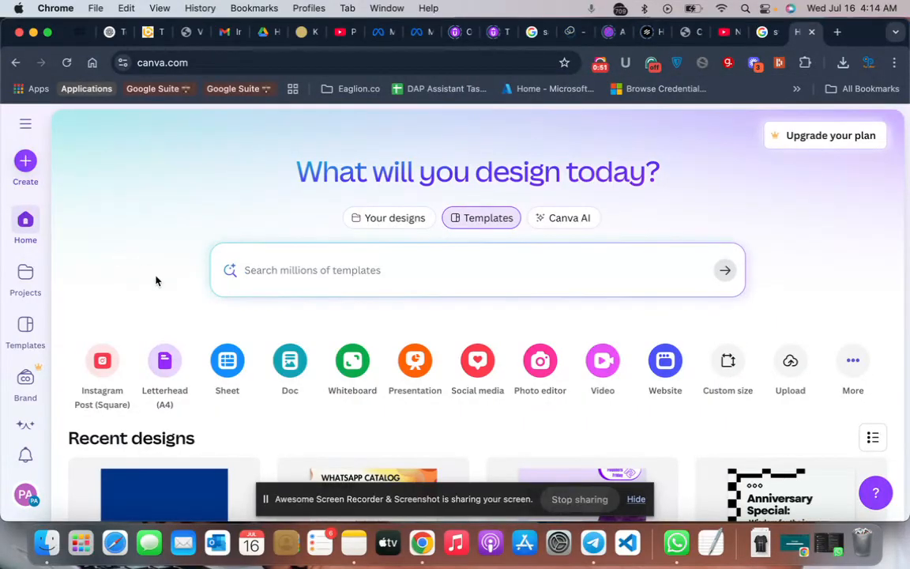
- Create a new blank social media design using the Instagram Post (Square) format, 1080 × 1080 px
scroll(157, 281, "down", 2)
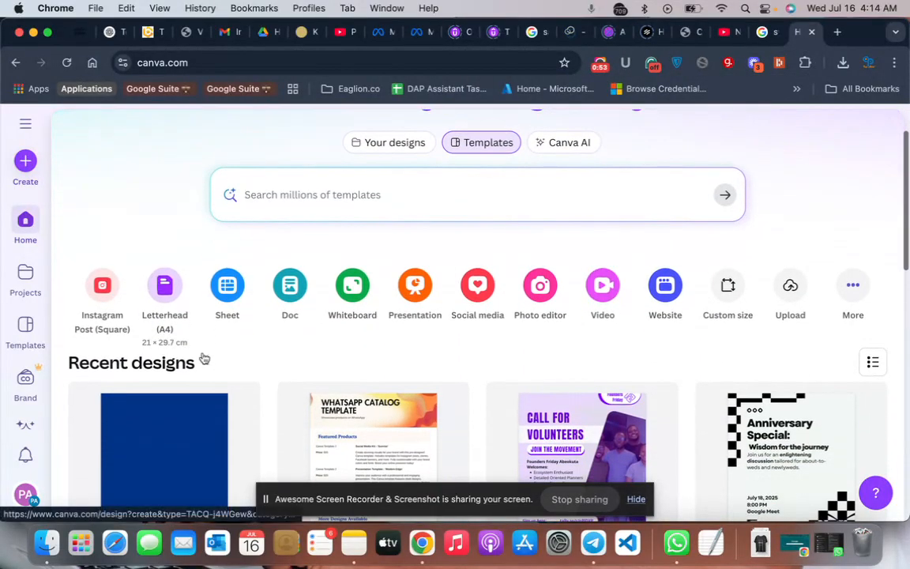
left_click(21, 163)
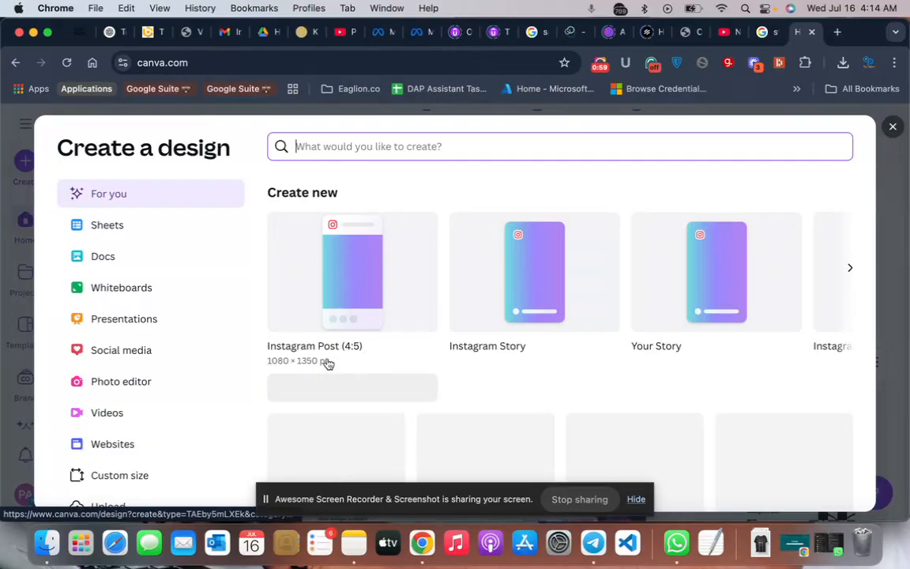
left_click(136, 361)
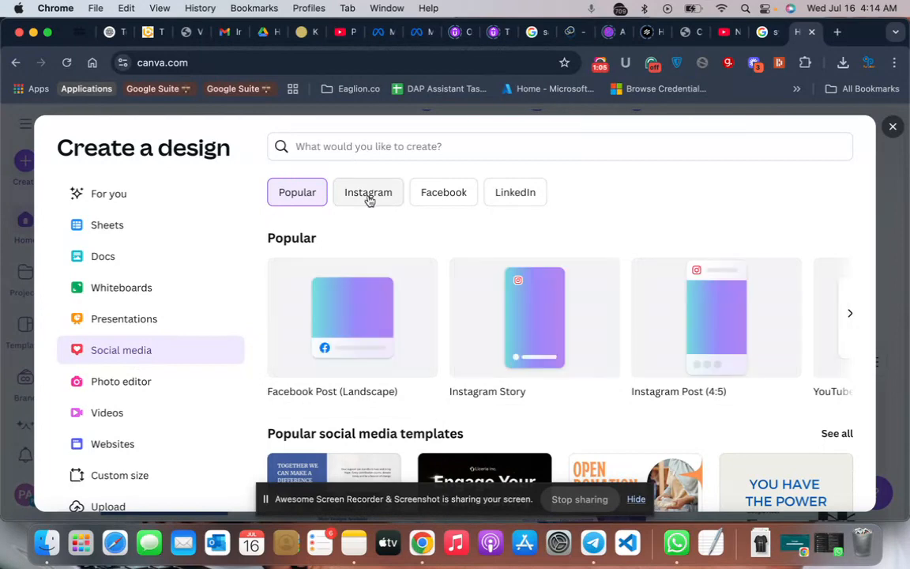
left_click(369, 200)
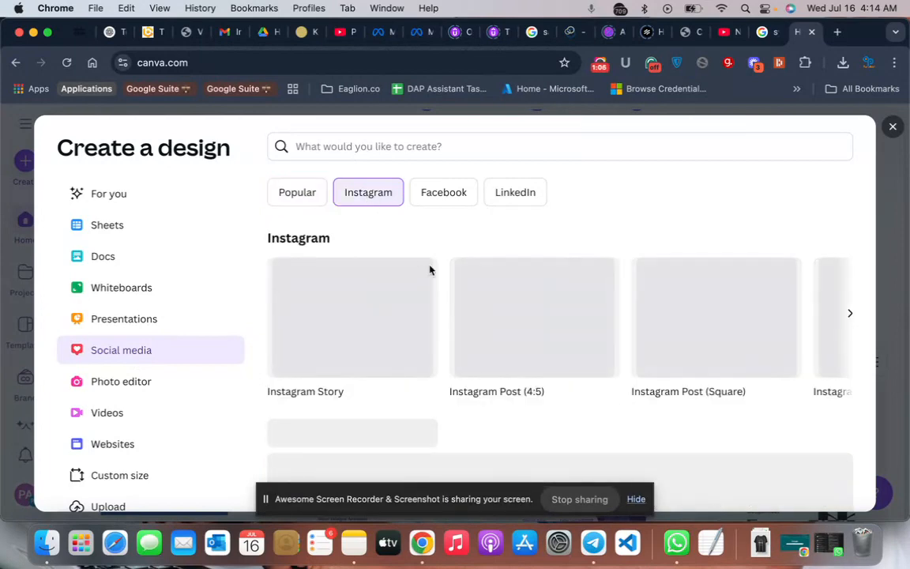
scroll(565, 356, "right", 5)
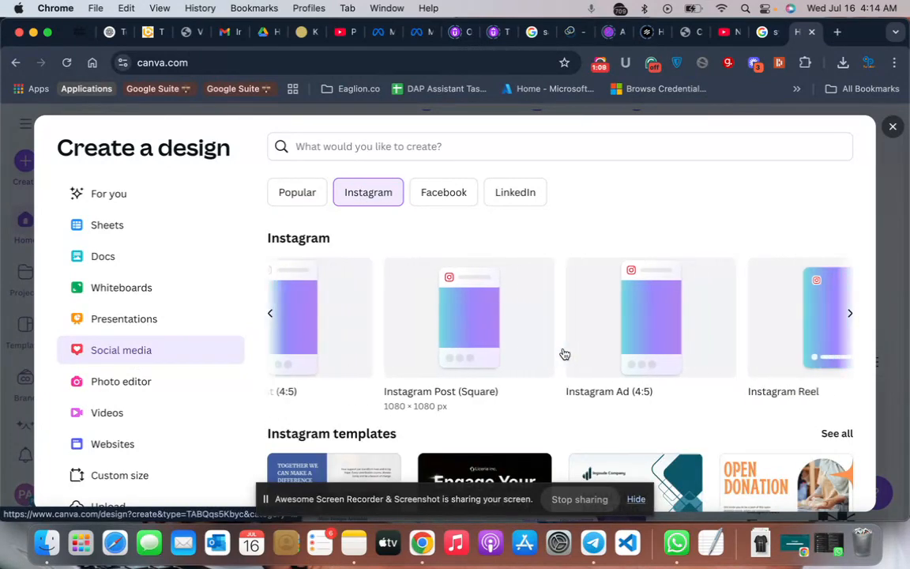
scroll(565, 354, "right", 7)
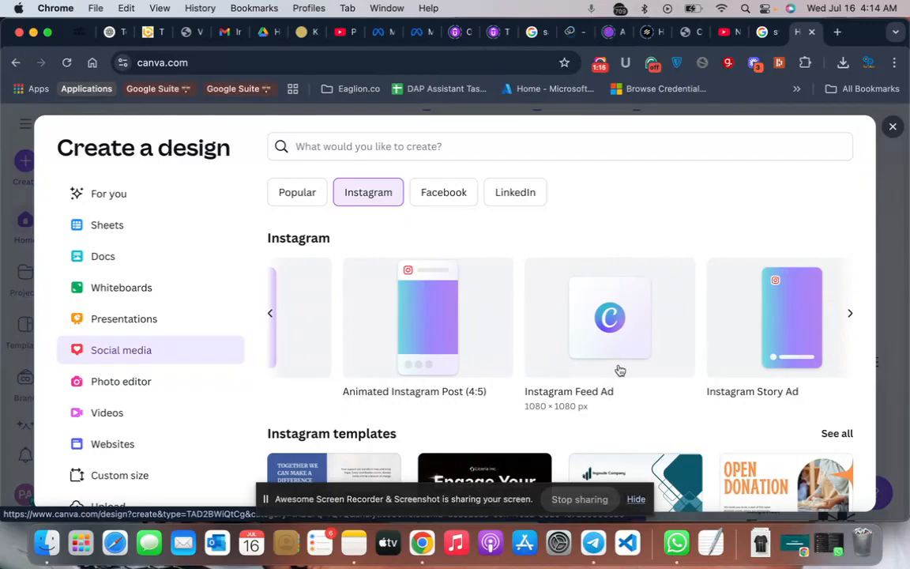
scroll(545, 353, "left", 4)
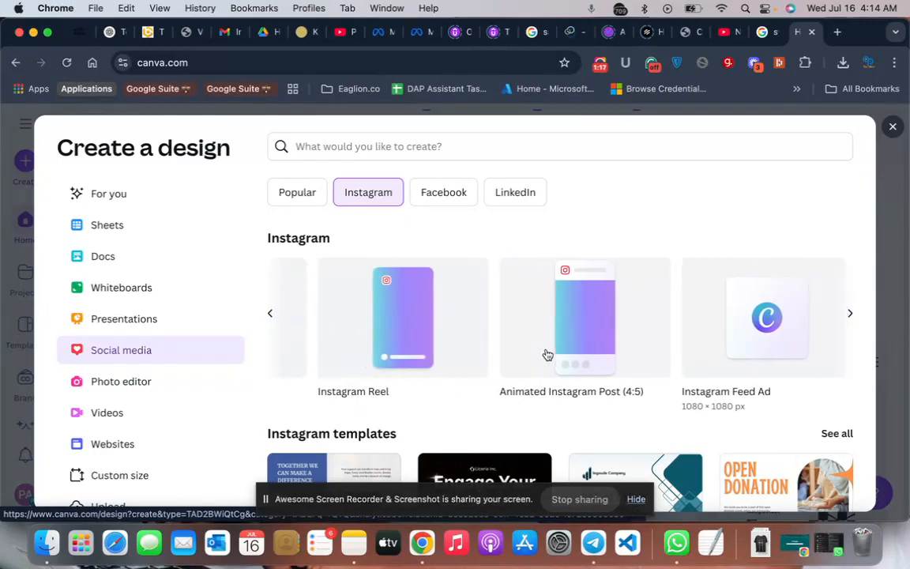
scroll(547, 355, "left", 5)
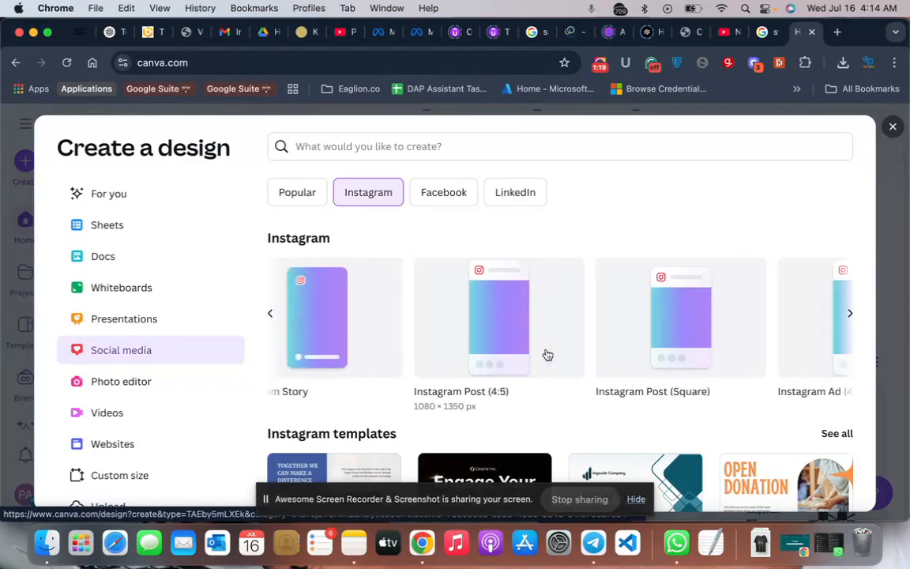
scroll(547, 355, "right", 1)
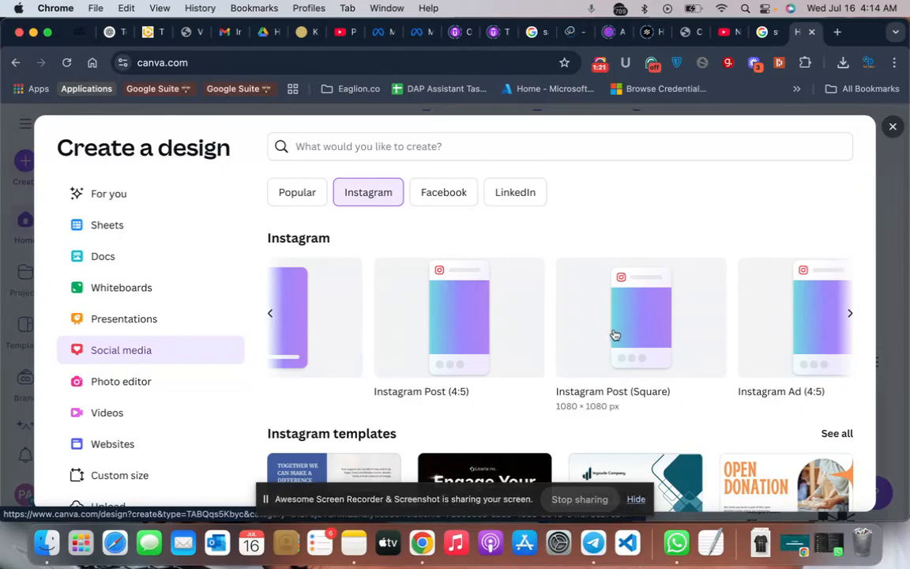
left_click(599, 333)
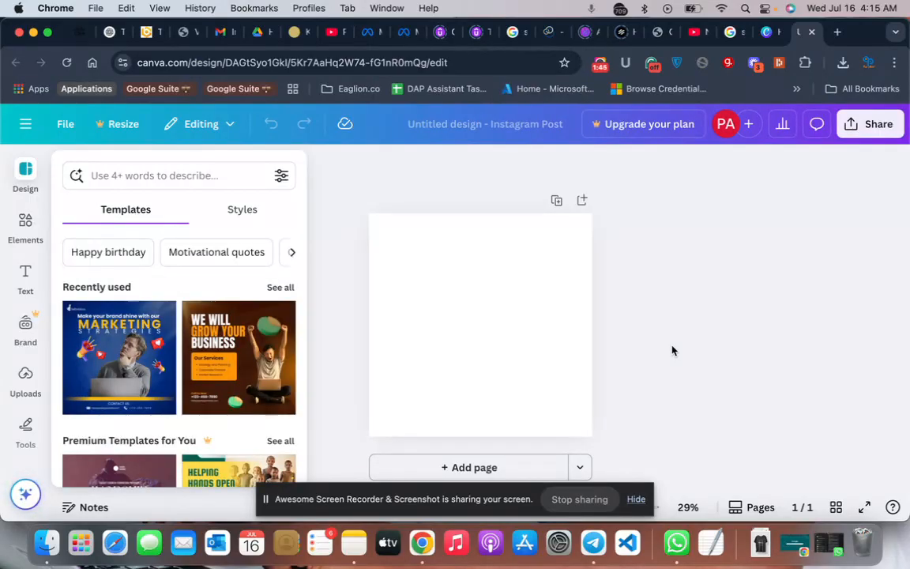
- Set the blank page's background to the dark blue brand colour from the Brand Kit
left_click(520, 320)
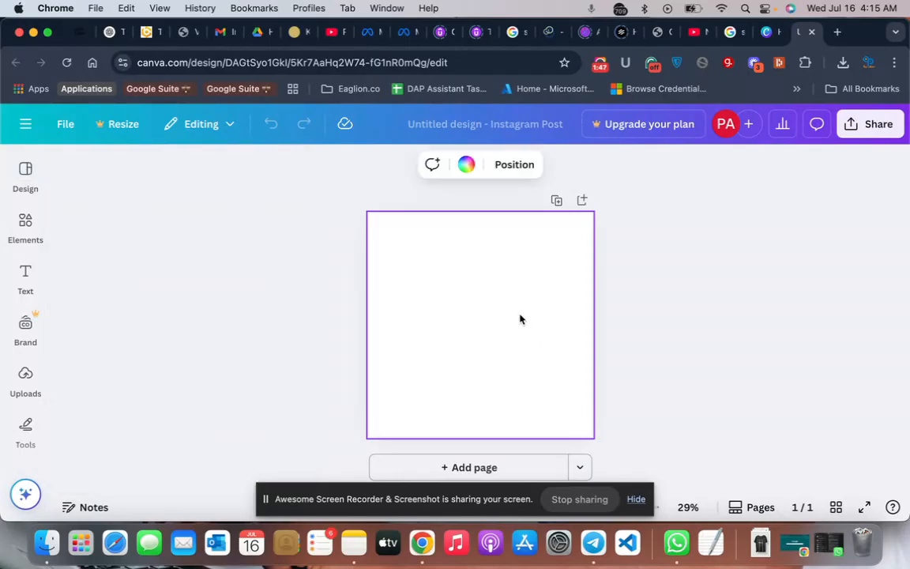
left_click(466, 166)
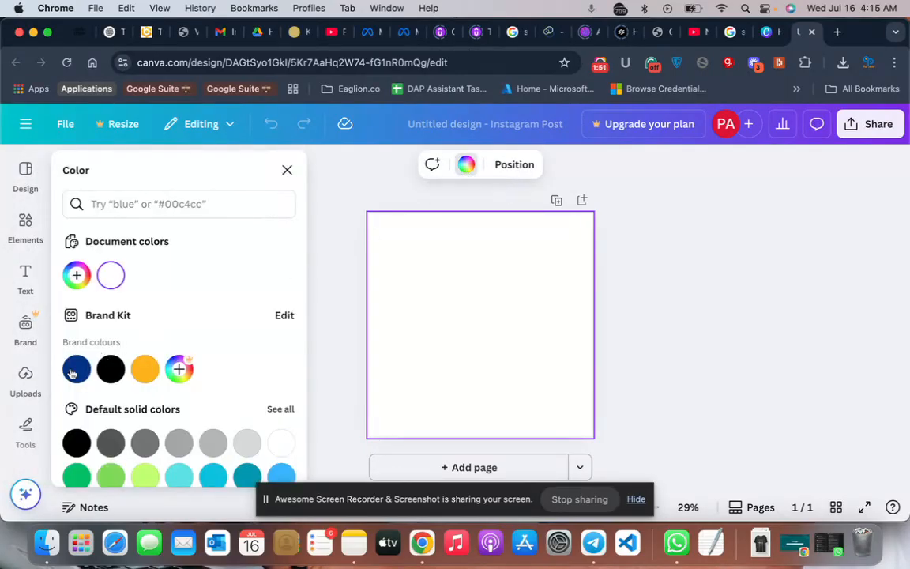
left_click(75, 370)
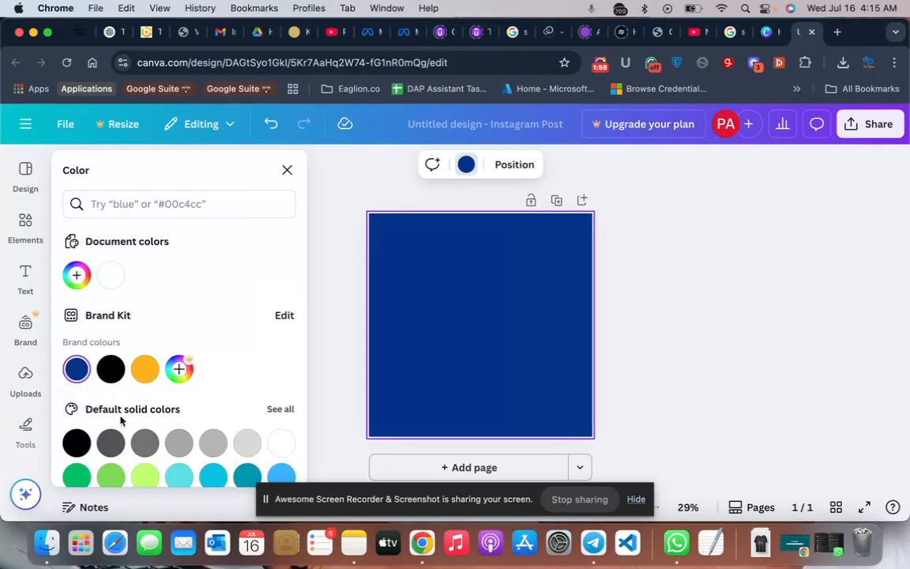
- Try a brighter custom solid blue, #0424CD, as the page background
scroll(121, 420, "down", 5)
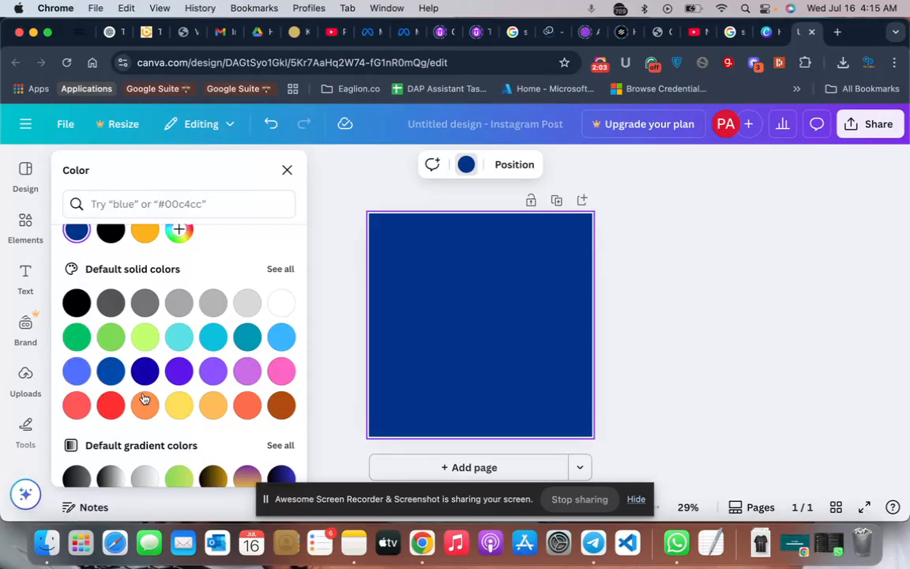
scroll(203, 337, "up", 5)
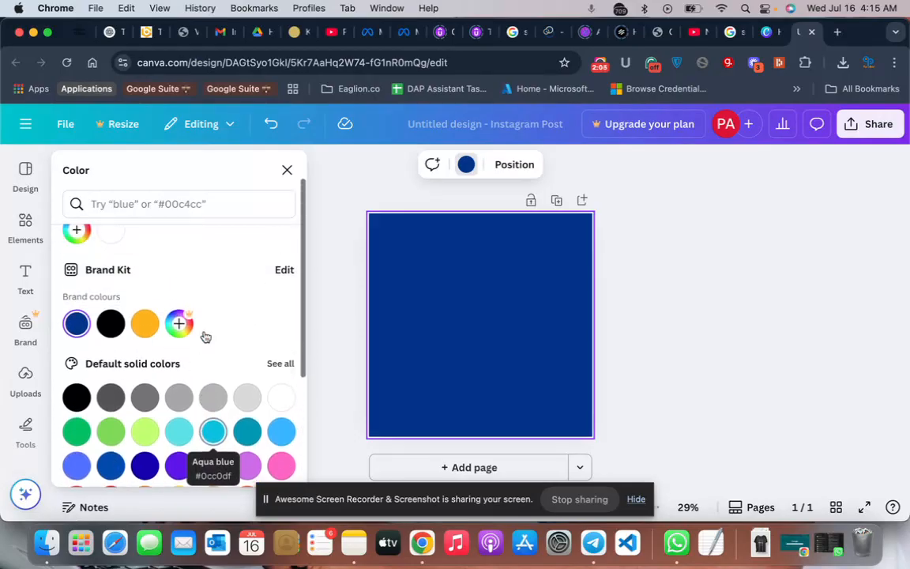
scroll(204, 337, "down", 4)
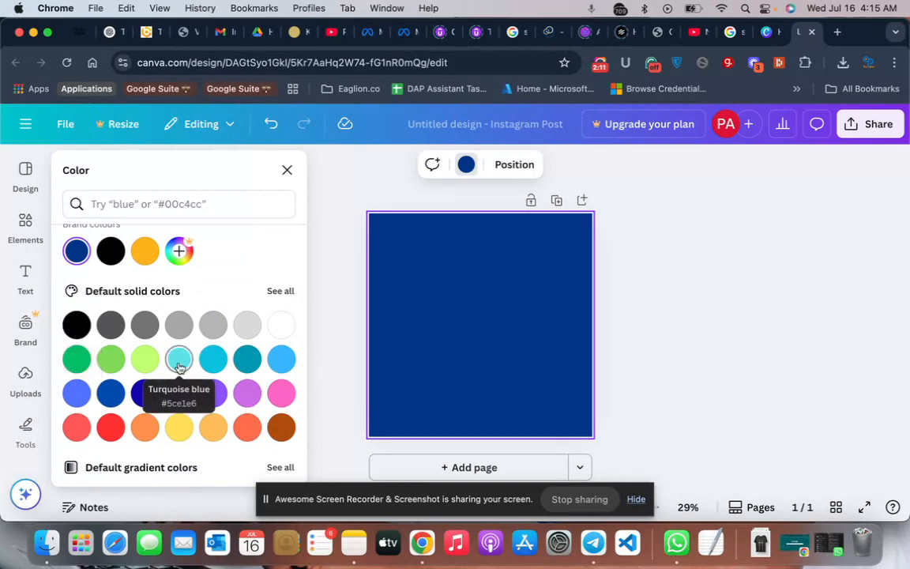
scroll(158, 363, "up", 4)
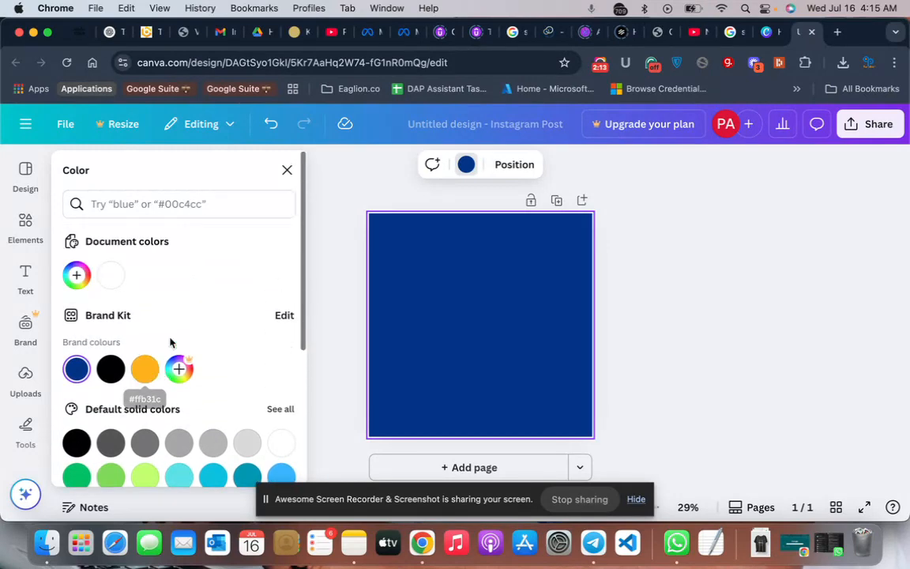
left_click(76, 277)
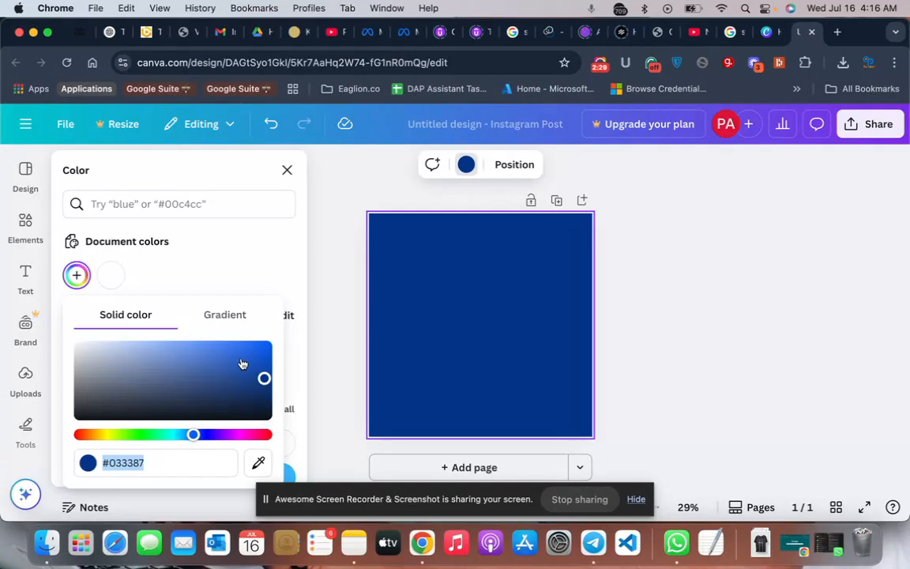
left_click(169, 364)
left_click_drag(169, 363, 263, 359)
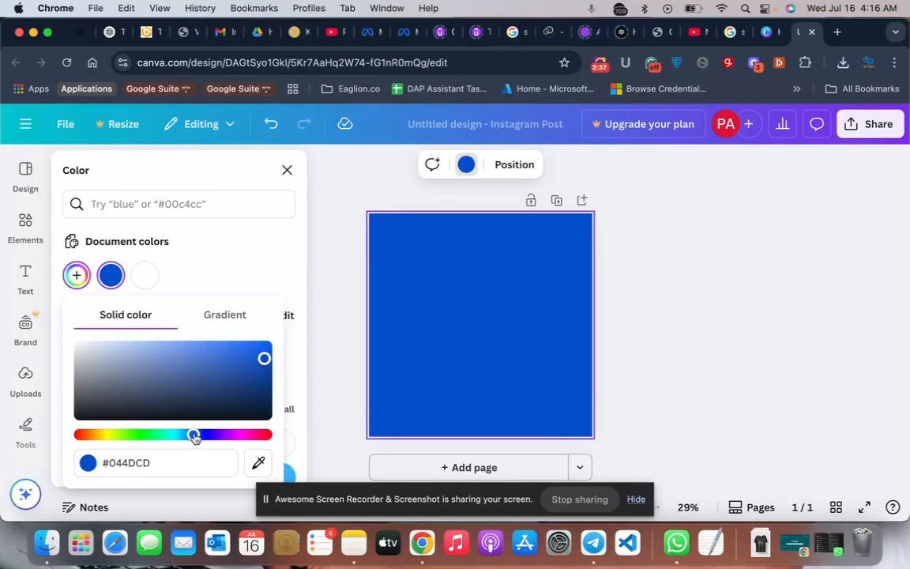
mouse_move(194, 437)
left_mouse_down()
mouse_move(106, 437)
mouse_move(201, 432)
left_mouse_up()
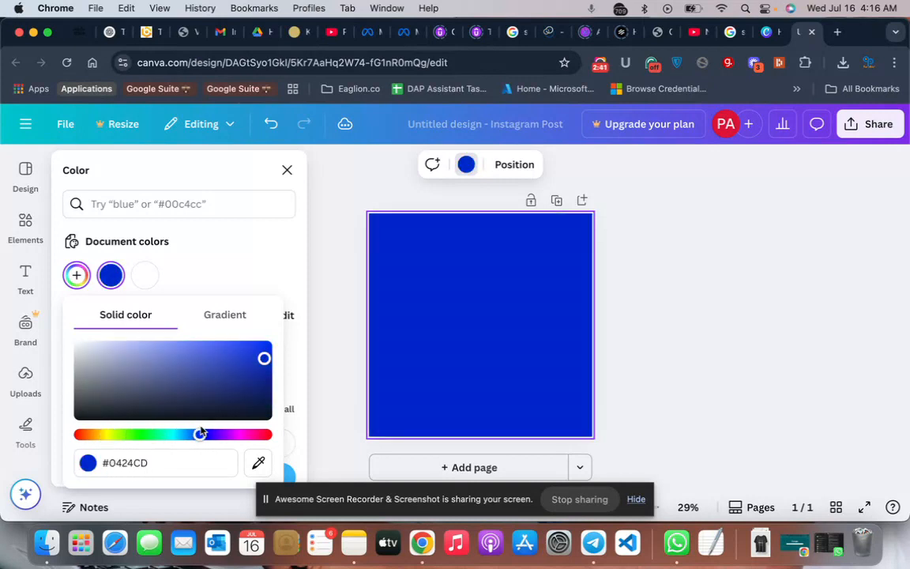
left_click(194, 272)
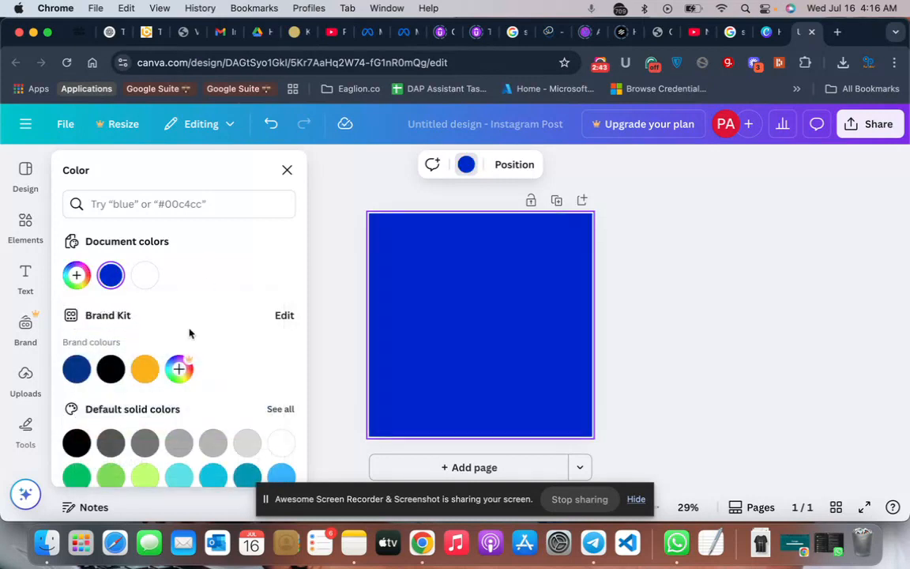
- Reapply the dark blue brand colour to the page background, then close the colour options and deselect the page
left_click(71, 382)
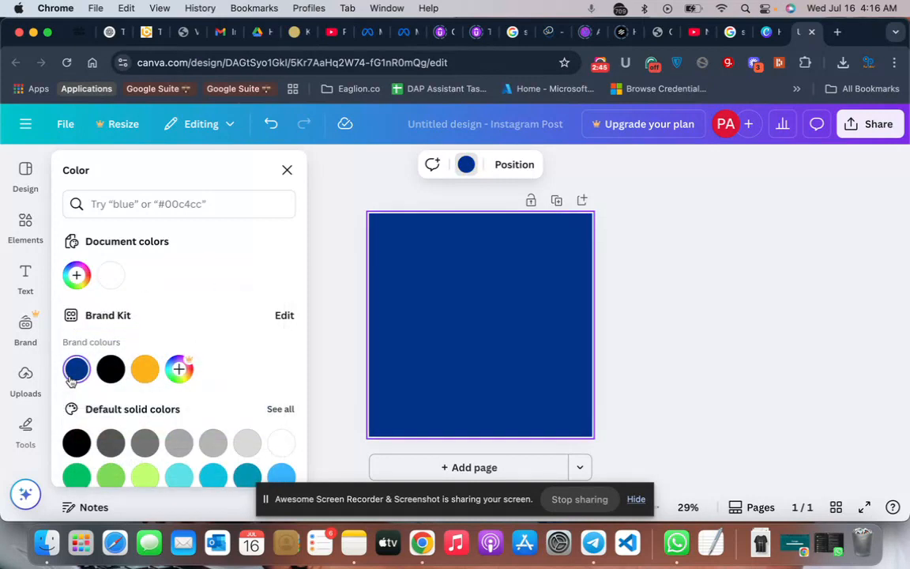
left_click(286, 172)
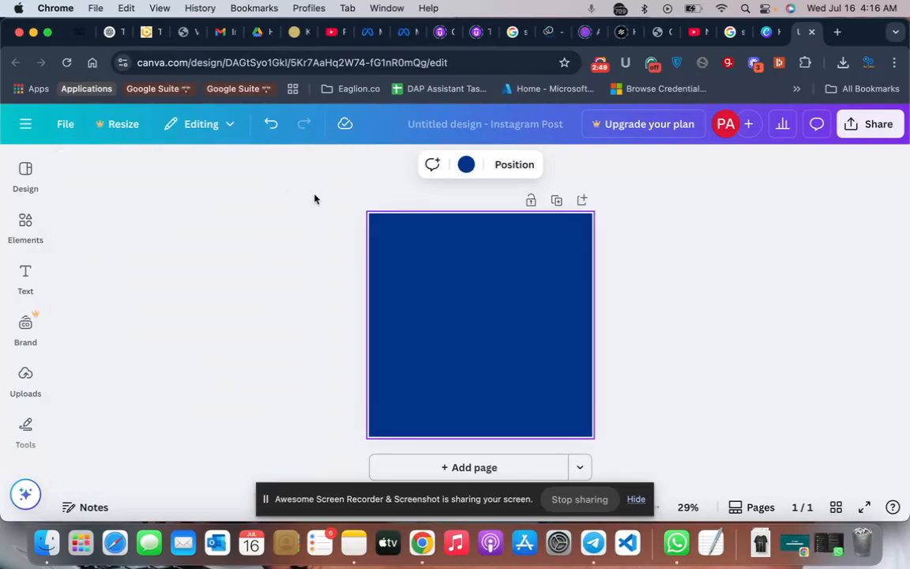
left_click(315, 199)
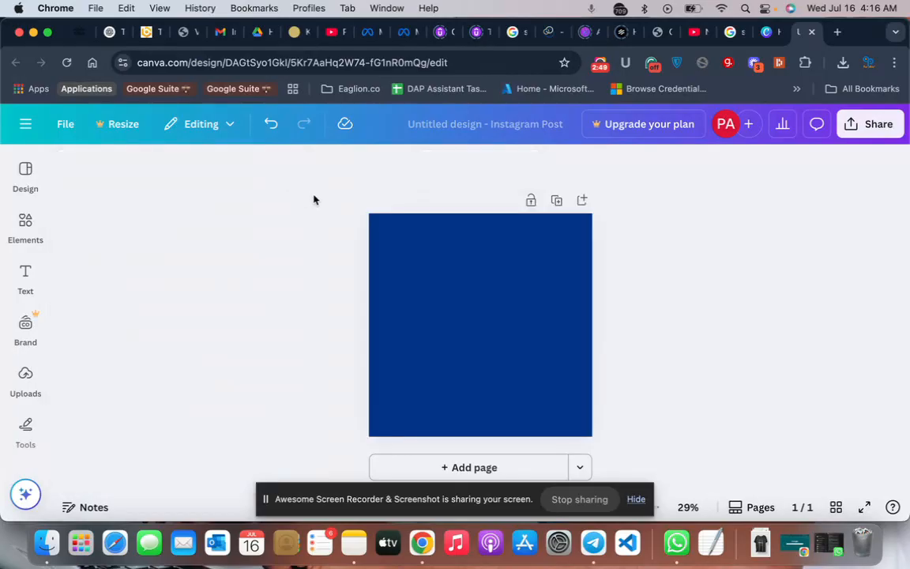
- Open the Freepik website, freepik.com, in a new browser tab
left_click(839, 32)
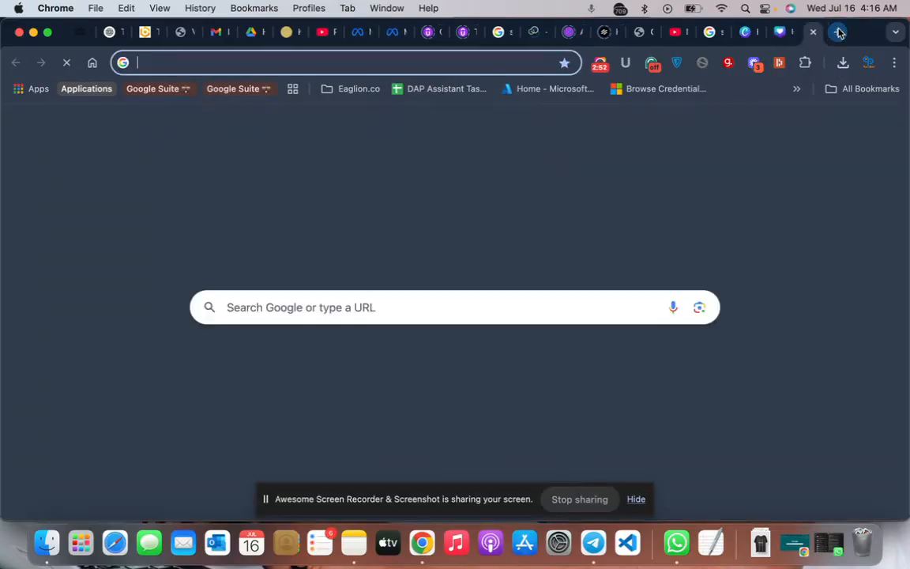
type("free")
key("Return")
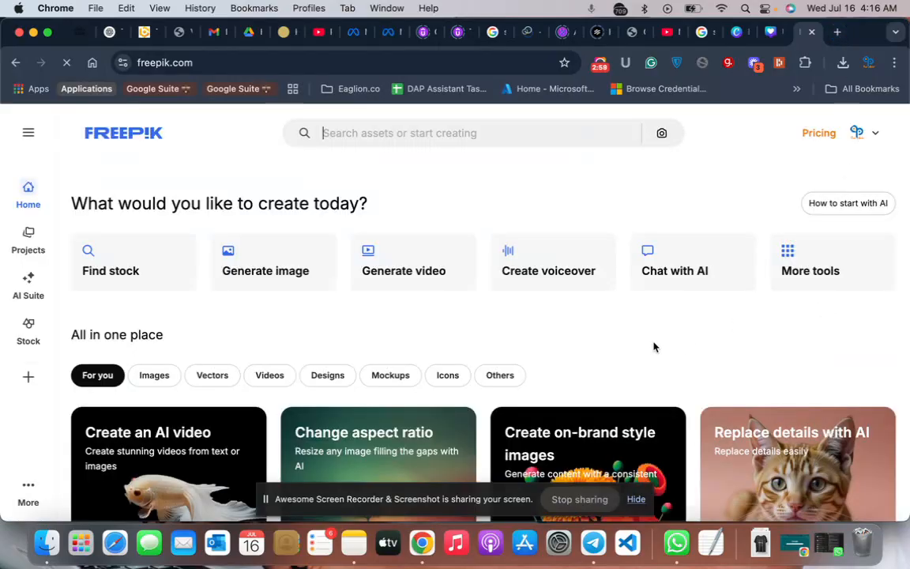
- Search Freepik for "t-shirt"
scroll(654, 347, "down", 2)
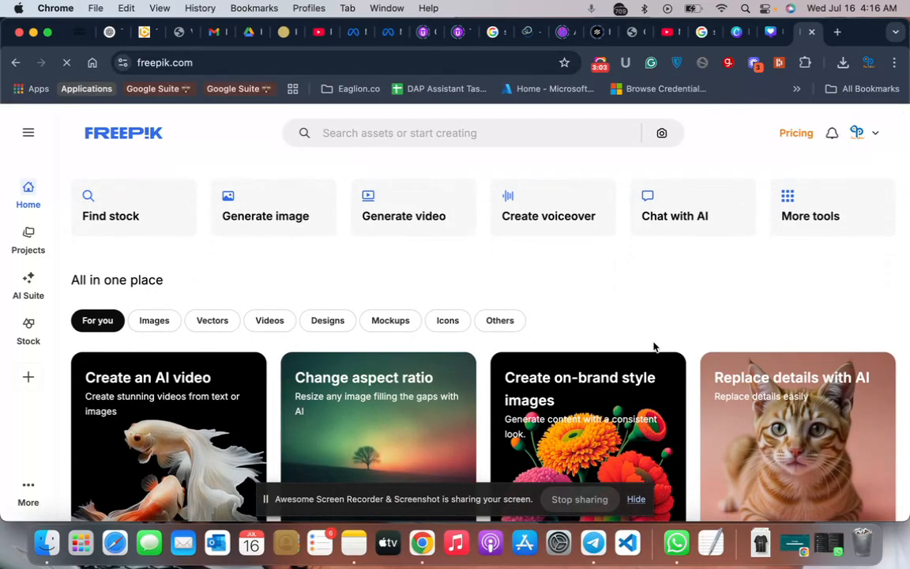
scroll(655, 348, "down", 2)
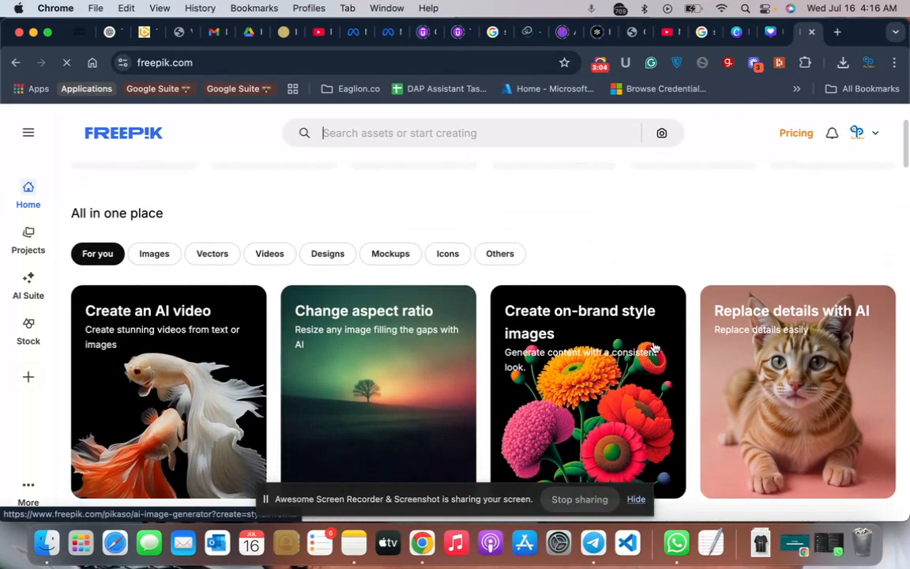
scroll(655, 348, "up", 4)
left_click(431, 131)
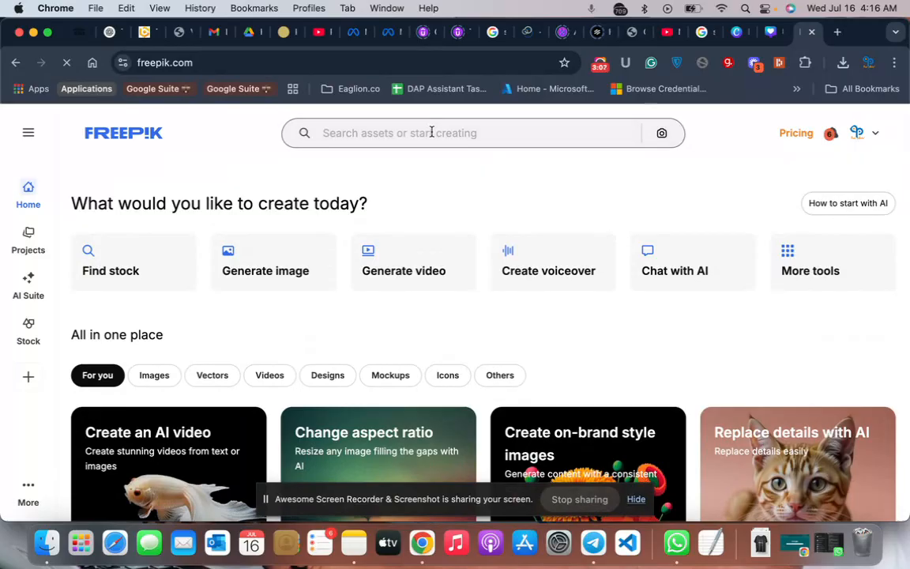
type("t-s")
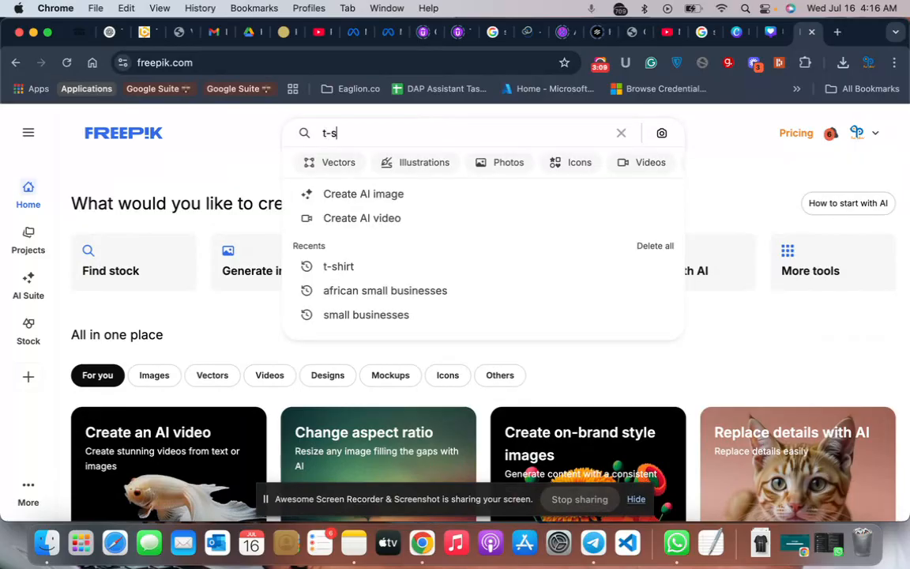
type("hirt")
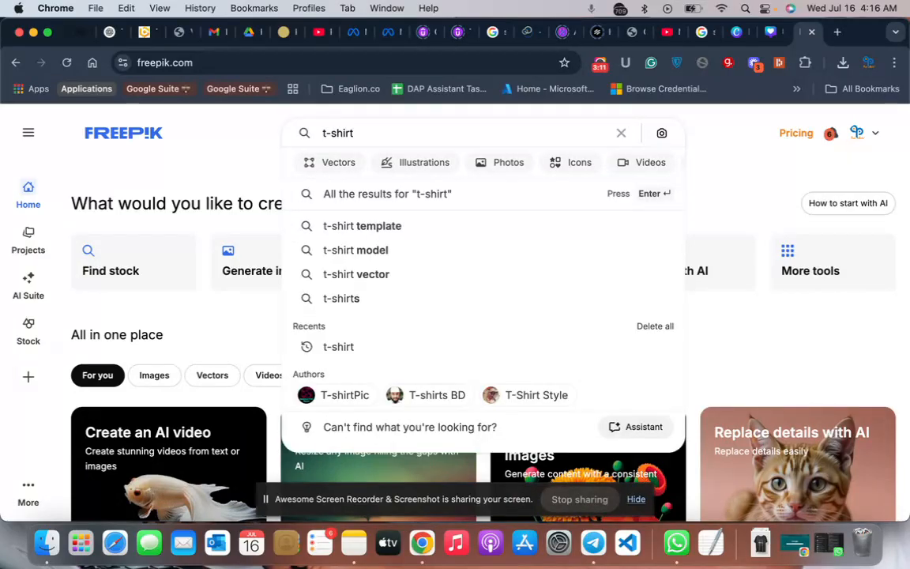
key("Return")
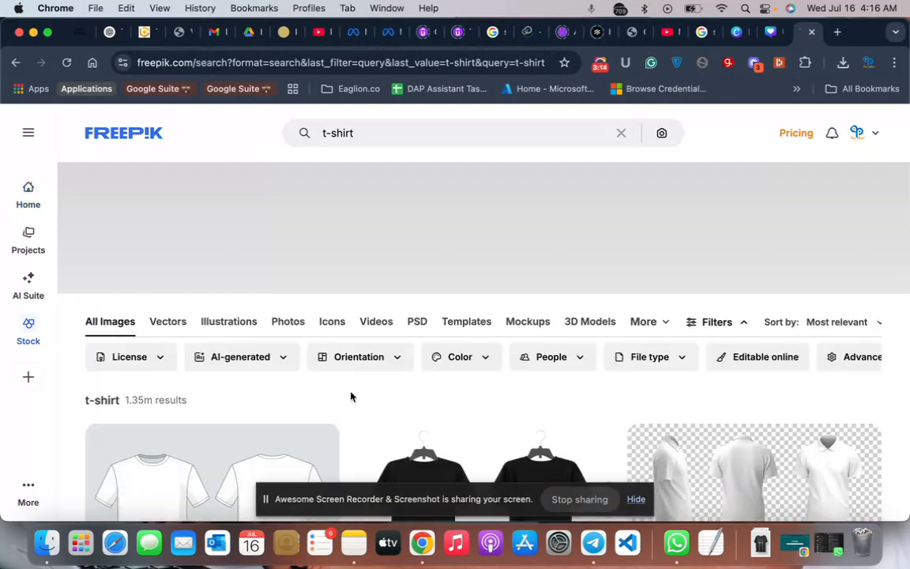
- Find the free black "Flat minimalist support small business t-shirt" among the results and download it as a JPG
scroll(352, 396, "down", 5)
scroll(352, 397, "down", 10)
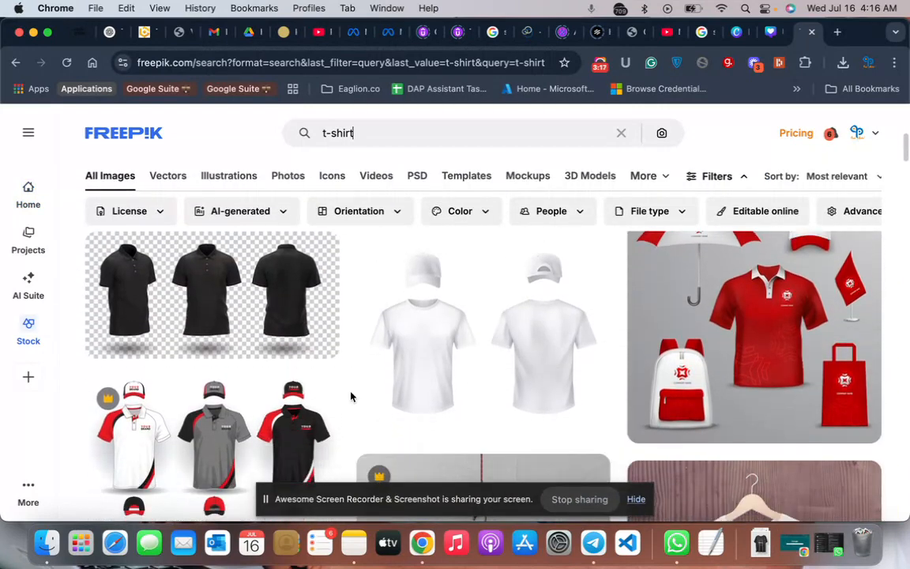
scroll(352, 396, "down", 10)
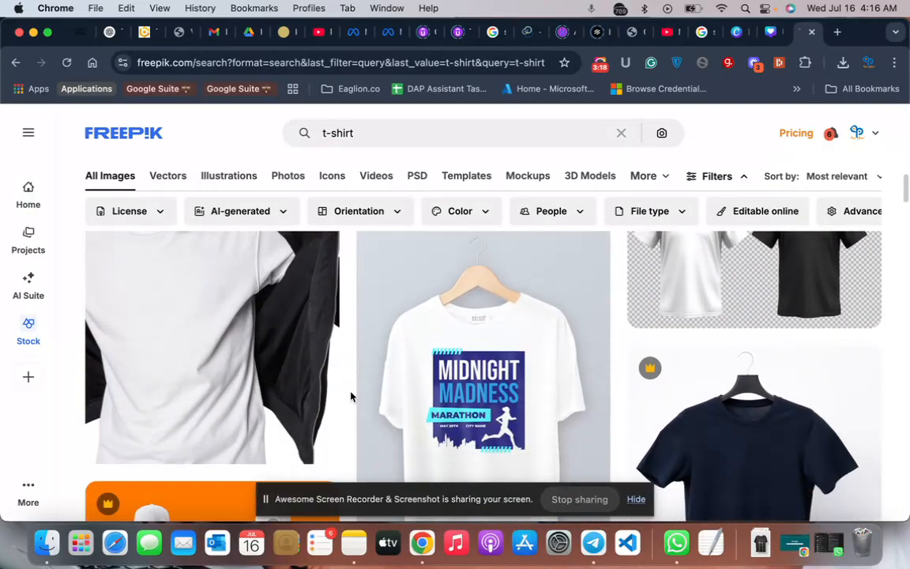
scroll(352, 397, "down", 10)
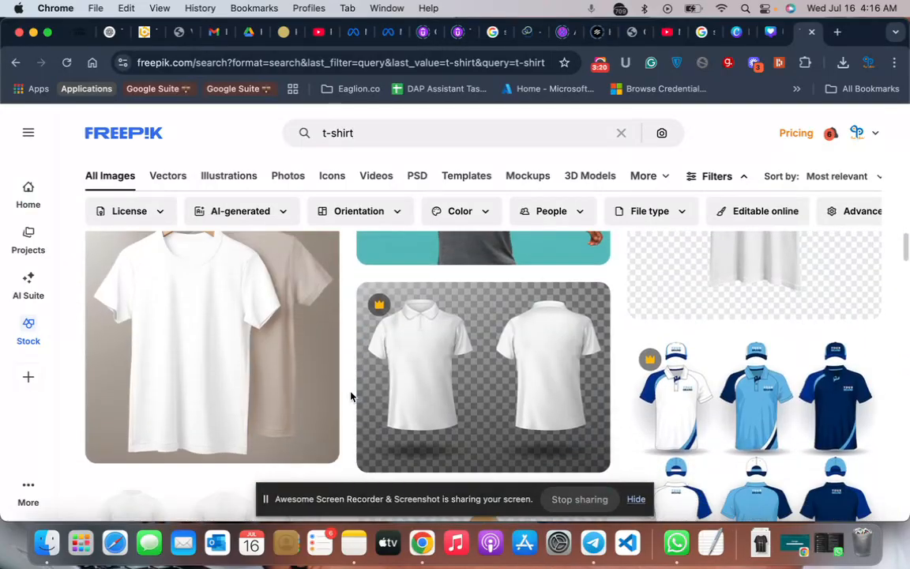
scroll(352, 396, "down", 10)
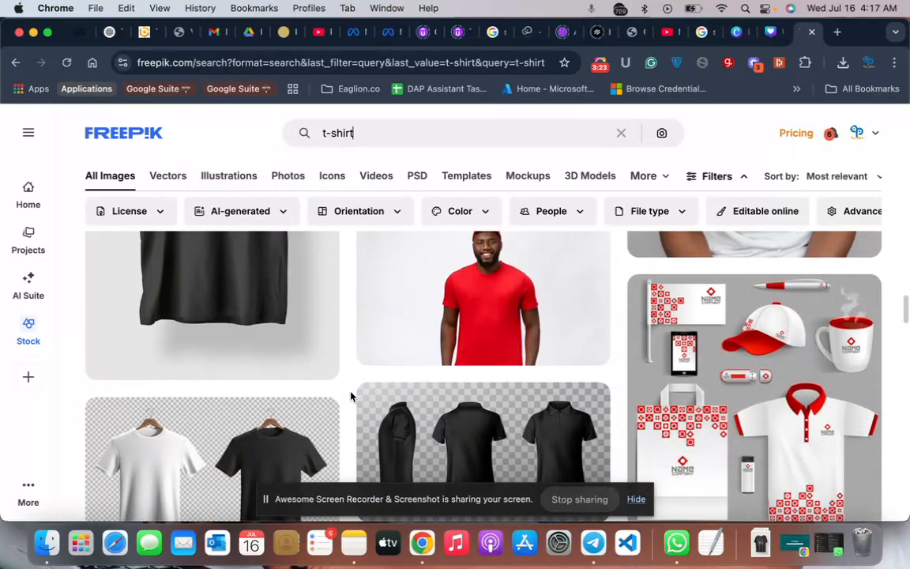
scroll(352, 397, "down", 5)
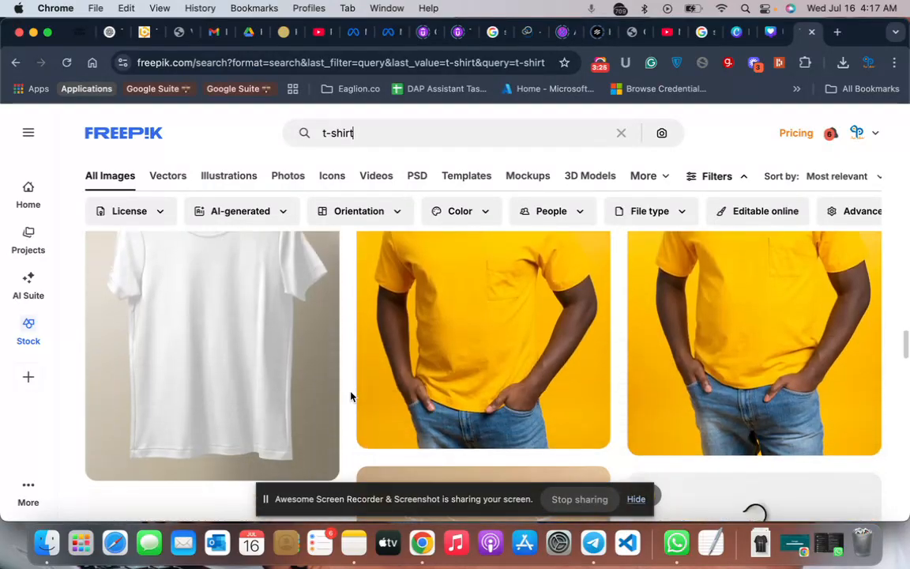
scroll(352, 396, "up", 15)
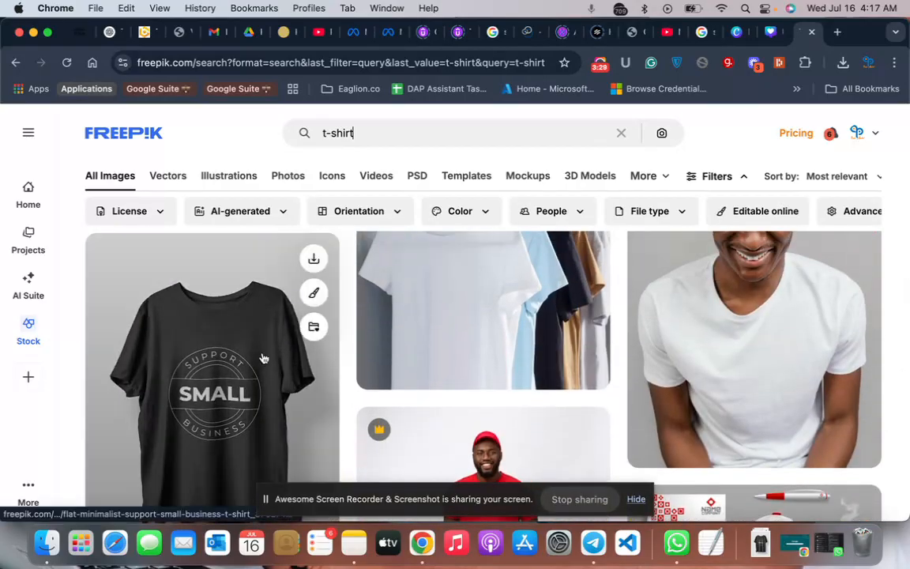
left_click(229, 342)
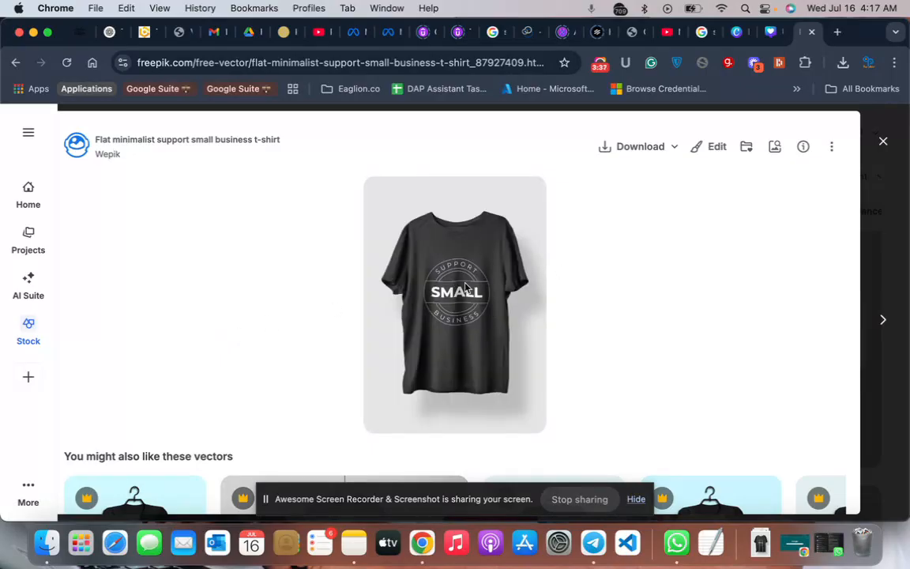
left_click(676, 149)
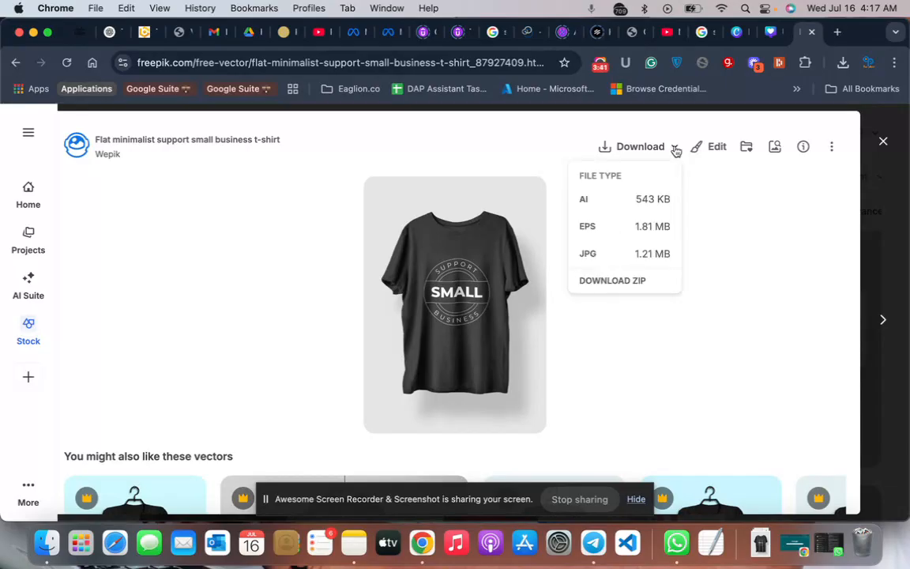
left_click(626, 261)
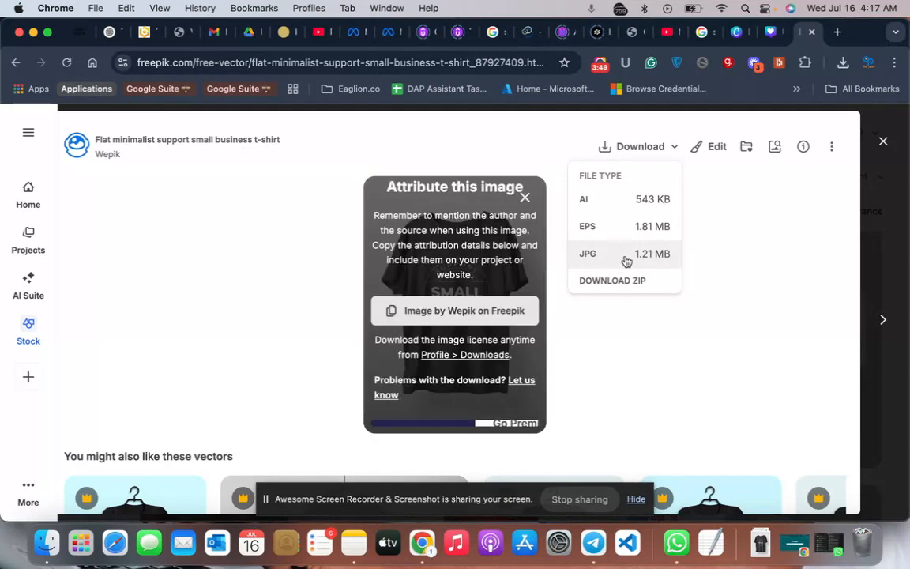
- Open remove.bg in a new browser tab and upload 87927409_9834242 (1).jpg from the Downloads folder for background removal
left_click(839, 32)
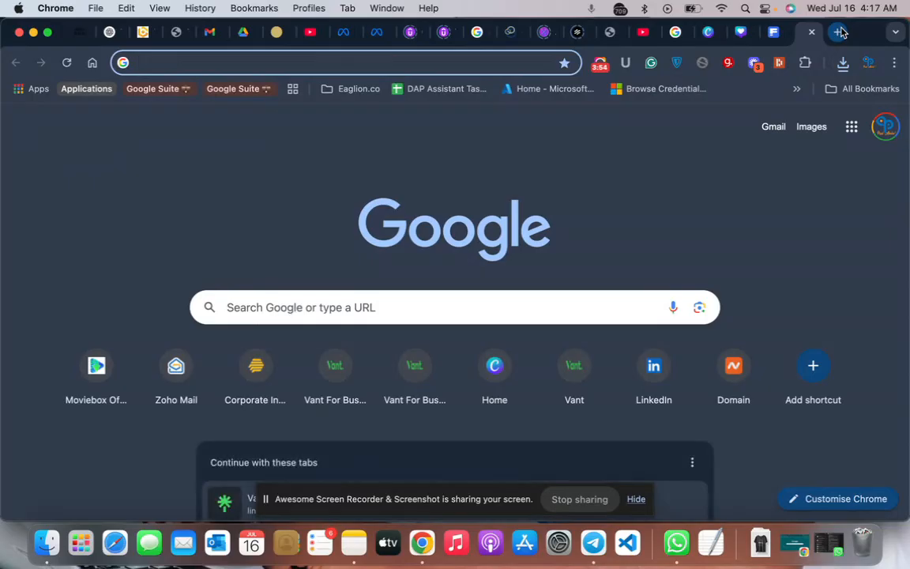
type("re")
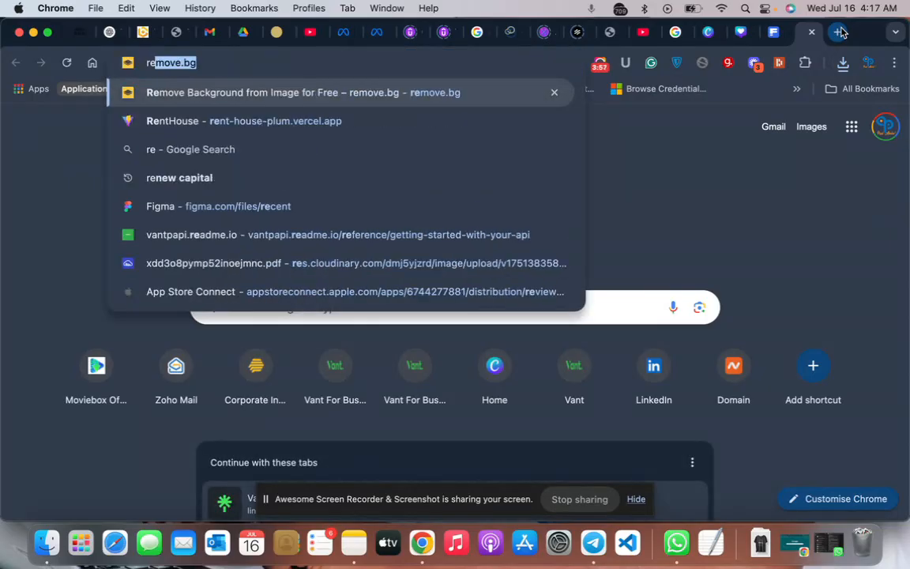
key("Return")
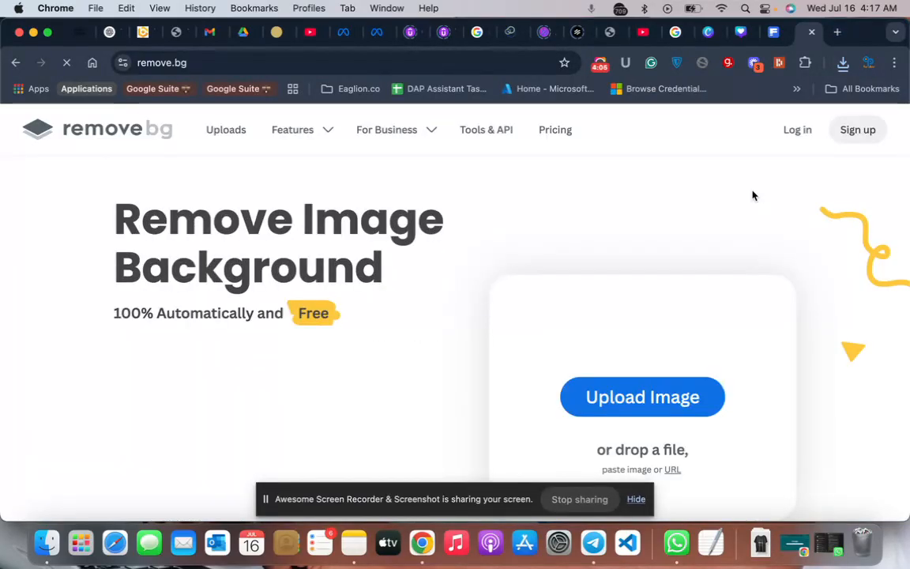
left_click(48, 541)
left_click(426, 248)
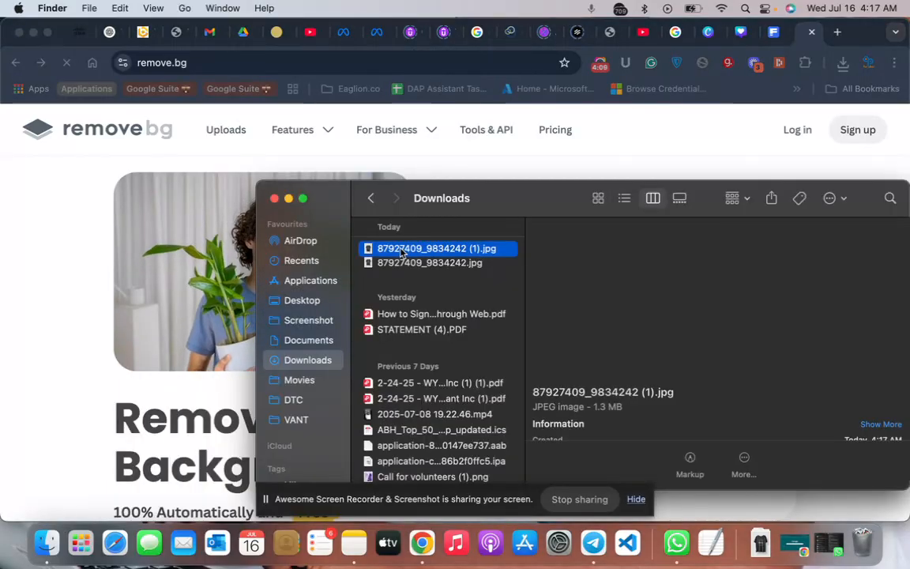
left_click_drag(427, 248, 188, 388)
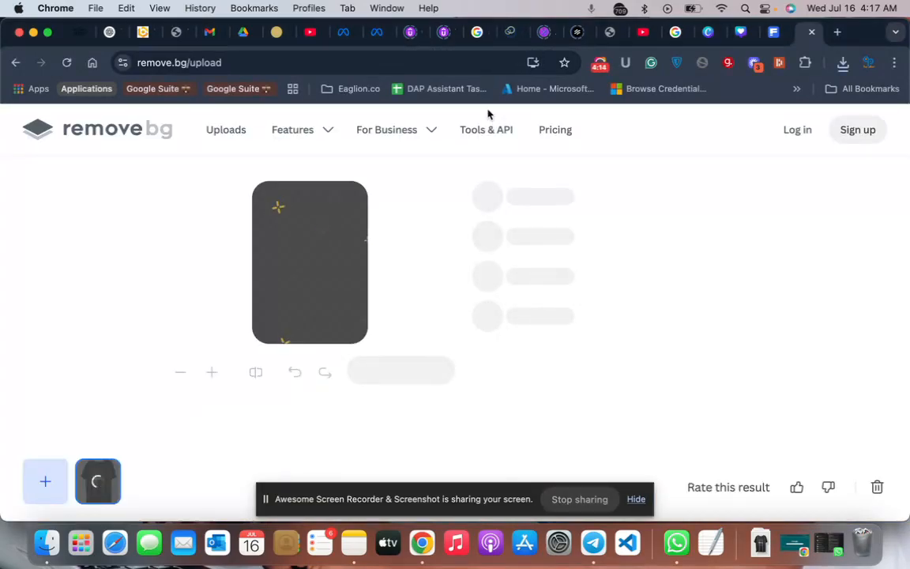
left_click(599, 68)
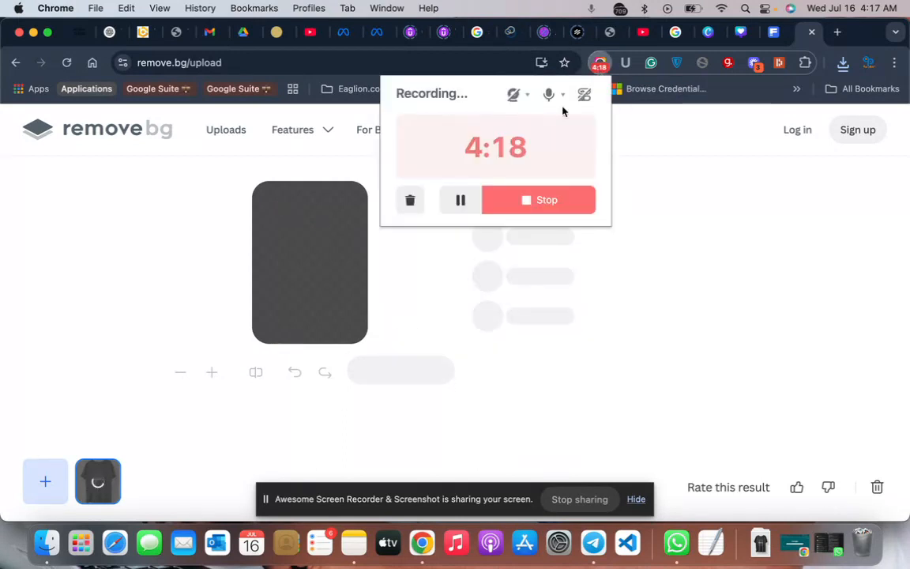
left_click(646, 393)
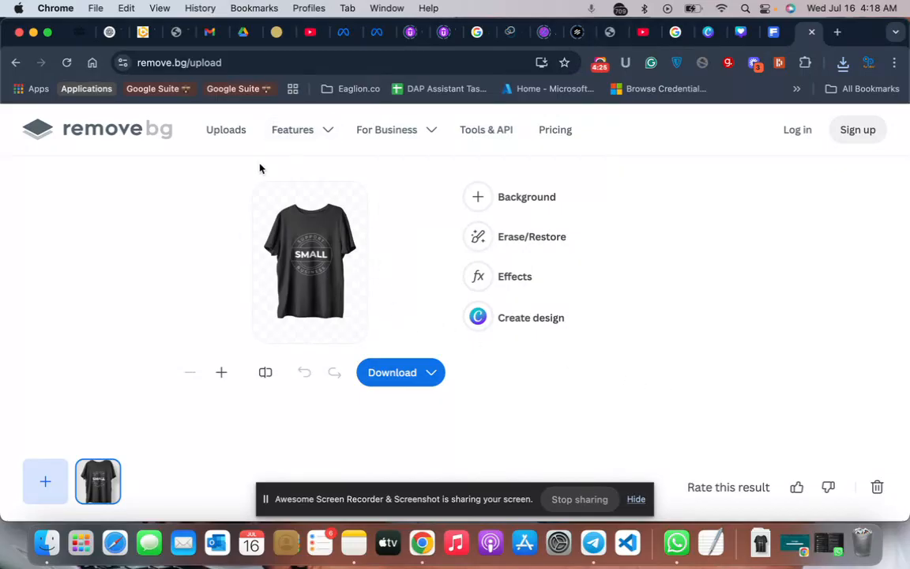
- Download the background-free t-shirt image in the free Preview size, 421 x 593
left_click(432, 374)
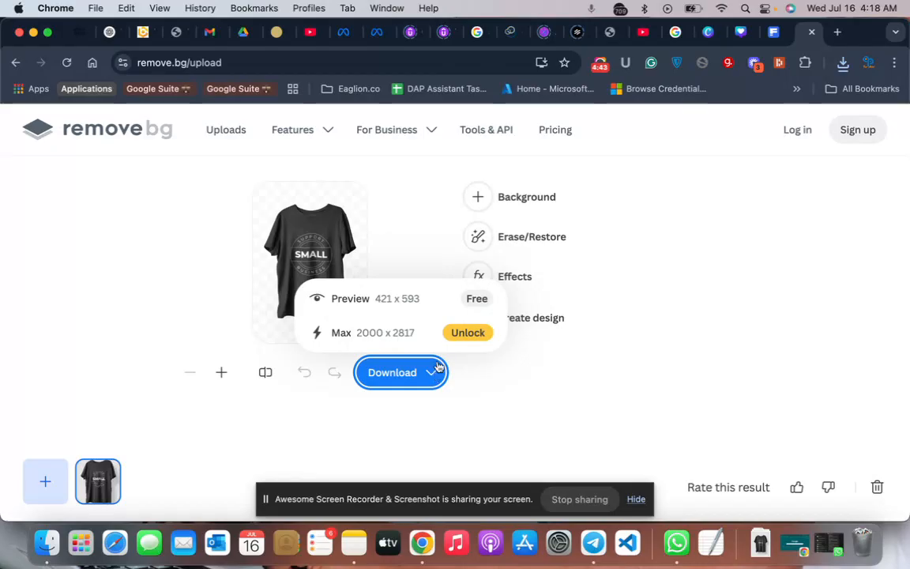
left_click(480, 382)
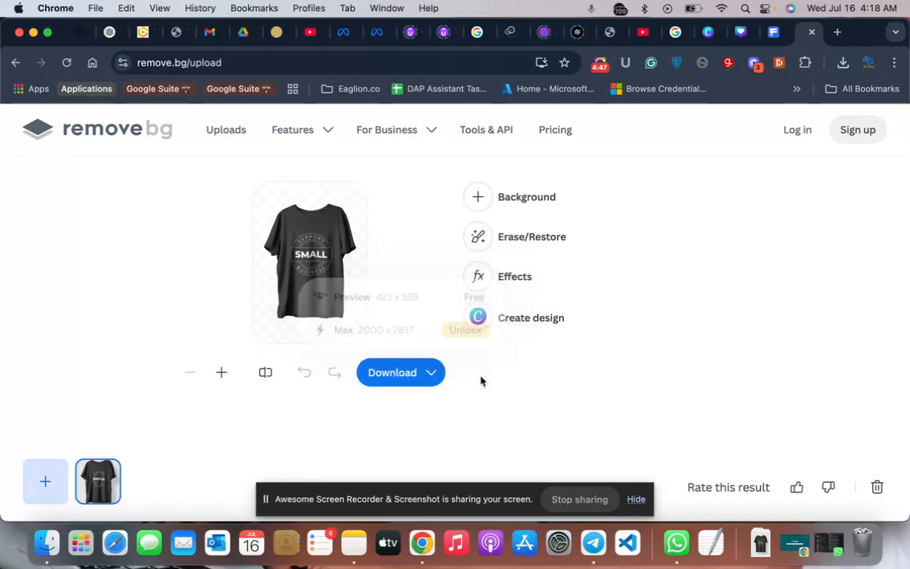
left_click(383, 383)
left_click(400, 298)
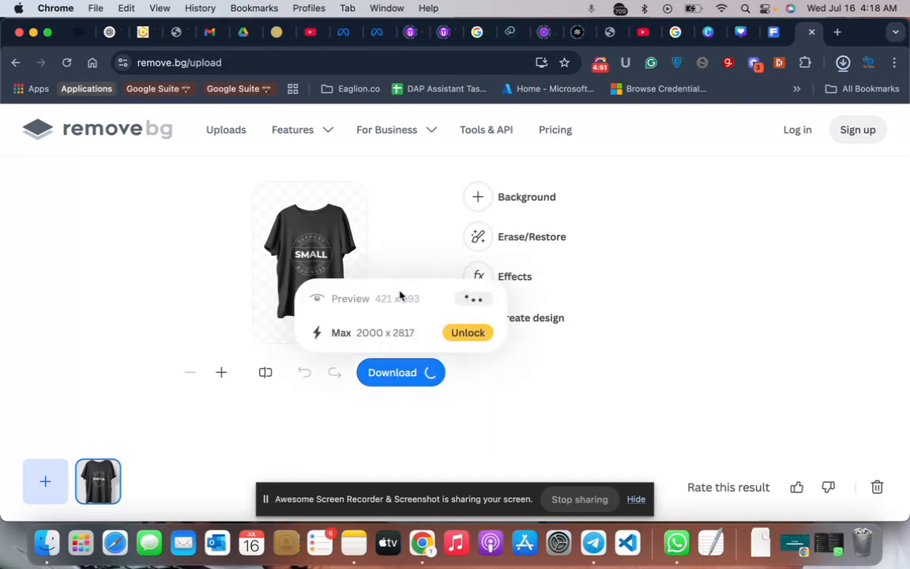
left_click(690, 359)
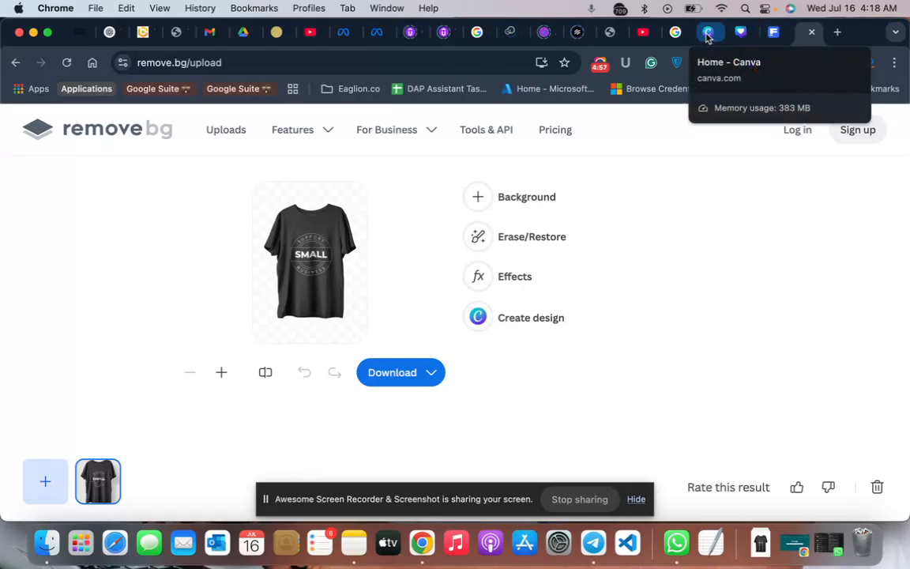
- Switch to the Canva Instagram post and add the t-shirt preview PNG from the Downloads folder to the uploaded images
left_click(741, 33)
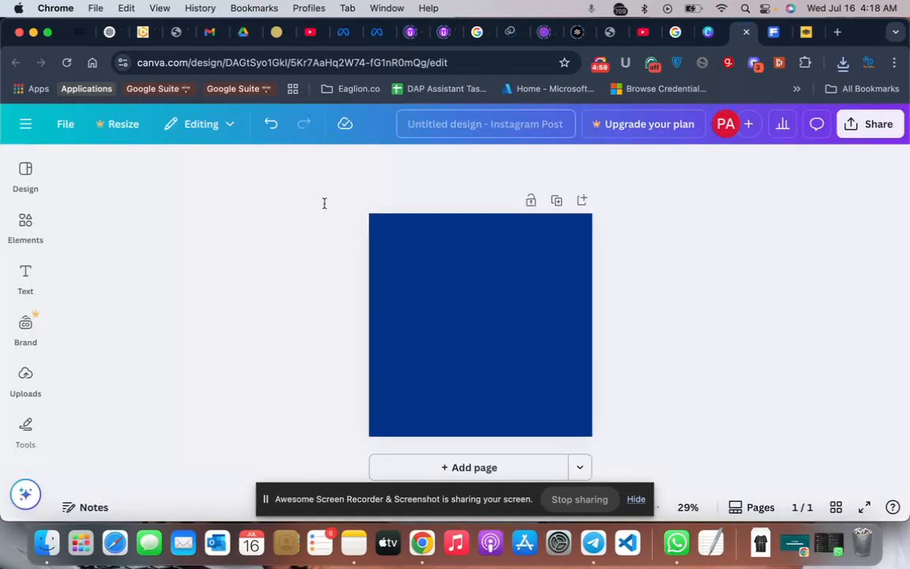
left_click(26, 332)
left_click(26, 377)
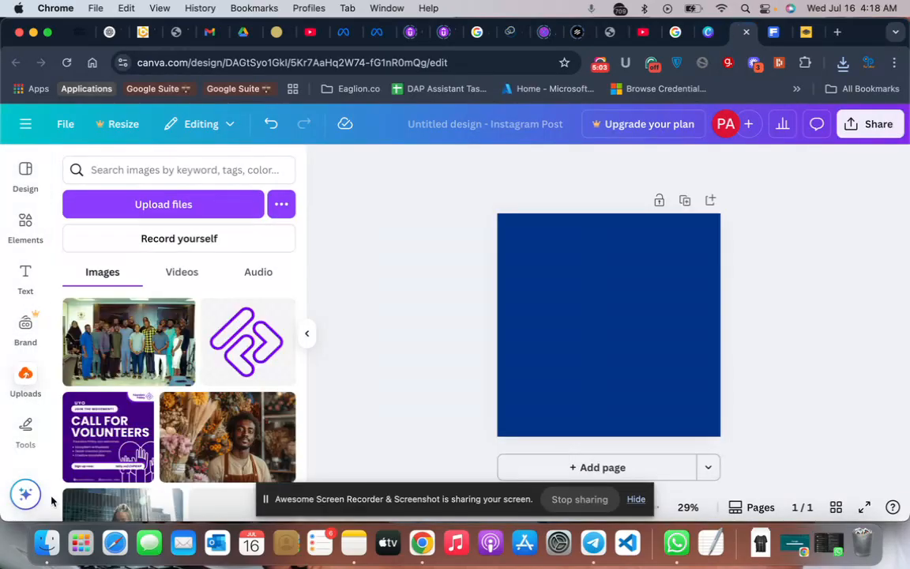
left_click(52, 550)
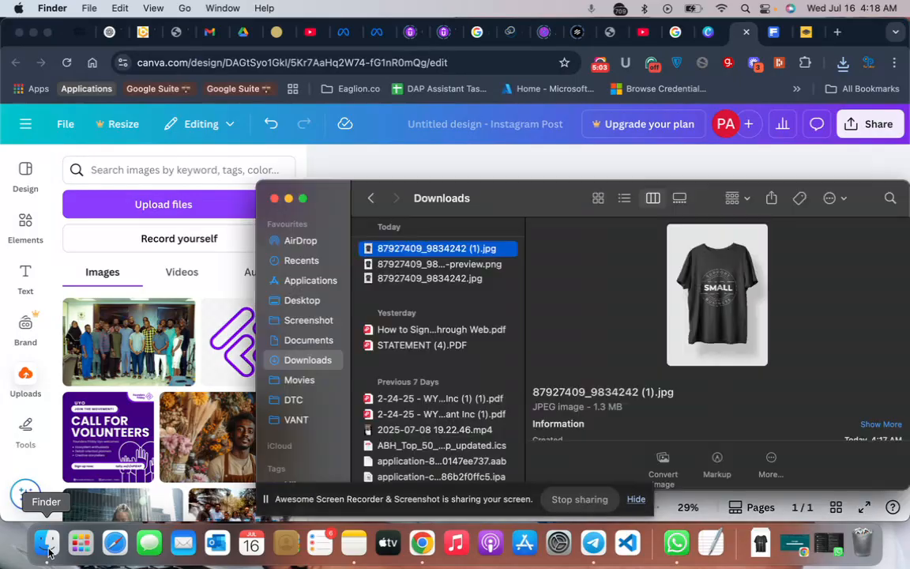
left_click(397, 279)
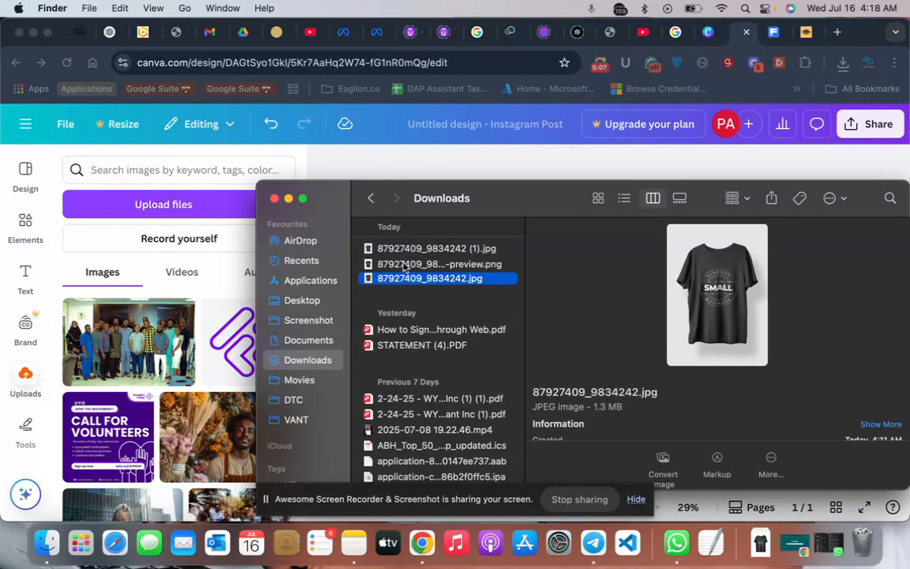
left_click(405, 266)
left_click_drag(404, 267, 126, 387)
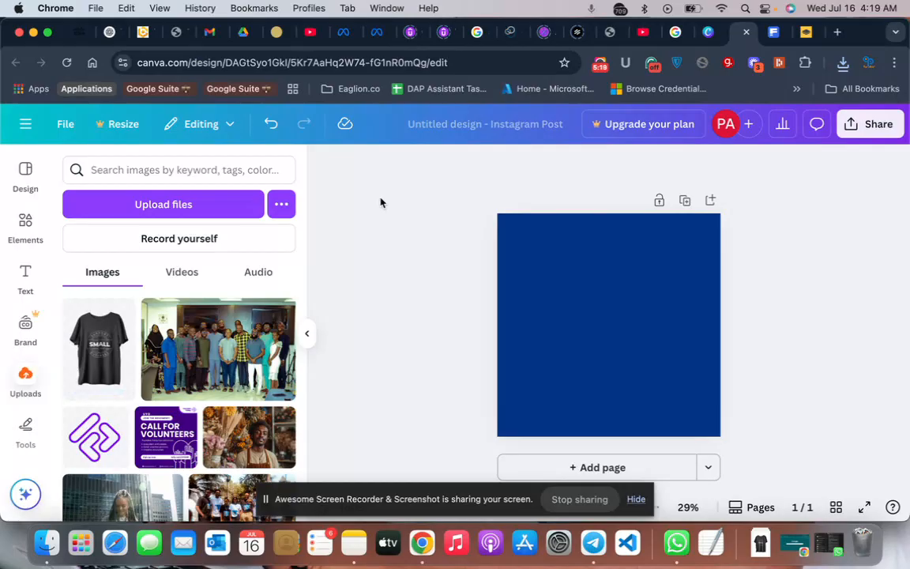
- Add a rounded square shape, stretch it into a wide rectangle, place it in the lower half of the page and deselect it
left_click(27, 224)
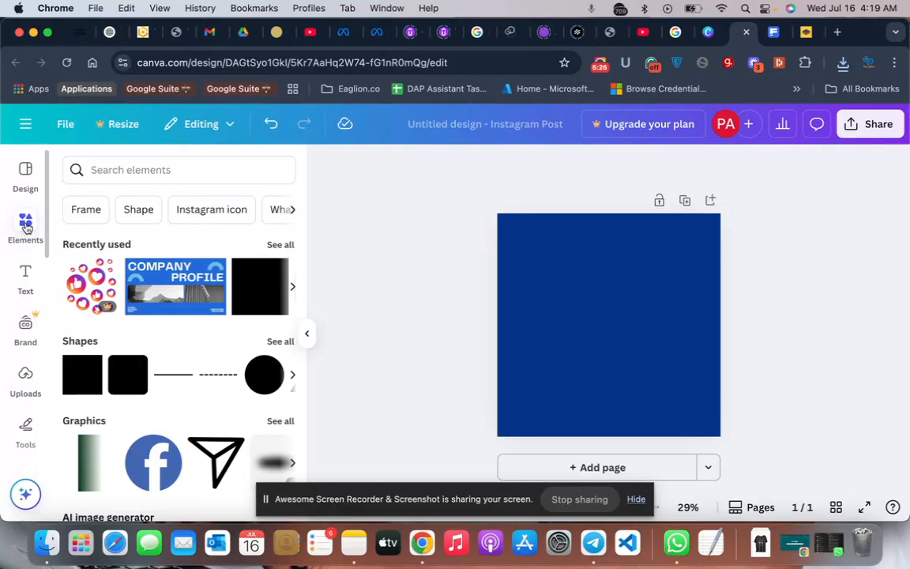
scroll(116, 362, "down", 2)
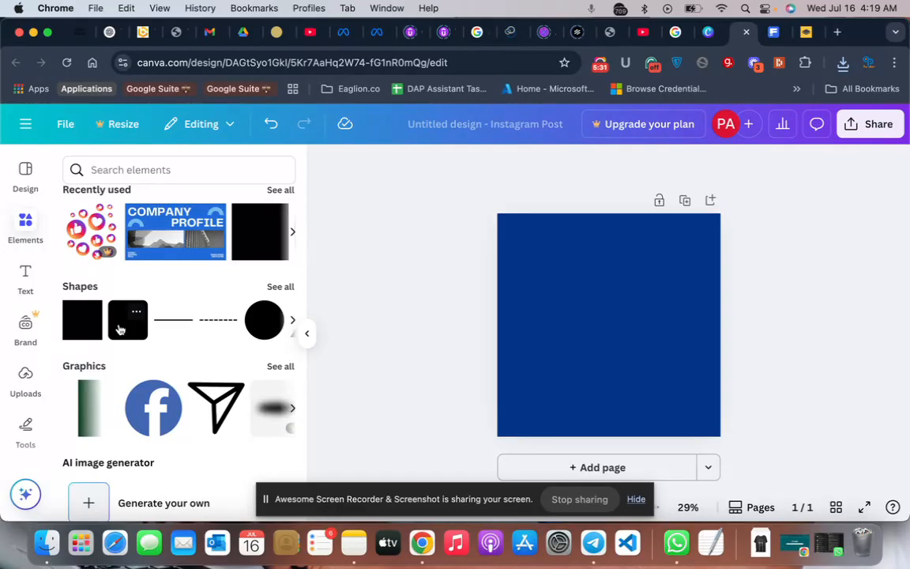
left_click(121, 330)
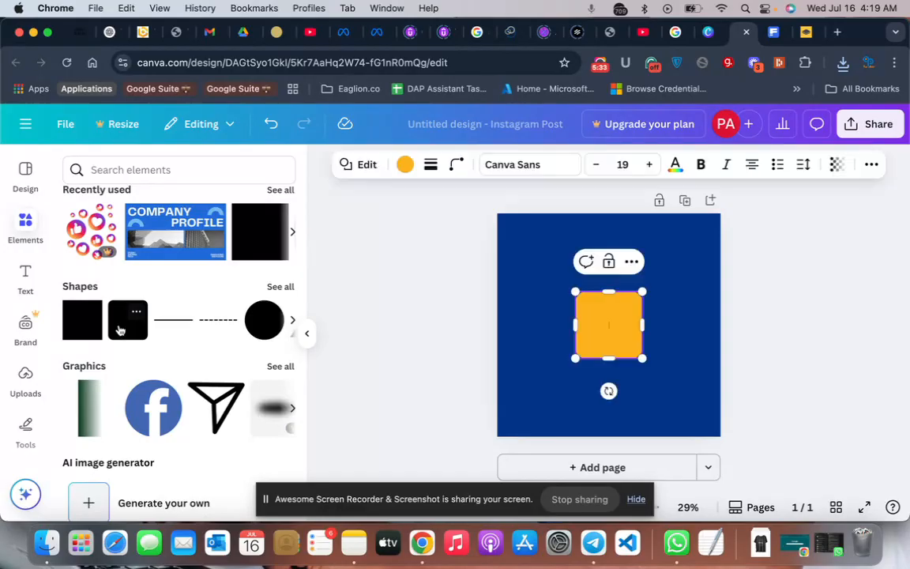
left_click_drag(572, 323, 541, 323)
left_click_drag(642, 323, 699, 326)
left_click_drag(617, 291, 611, 256)
left_click_drag(662, 291, 650, 334)
left_click(828, 312)
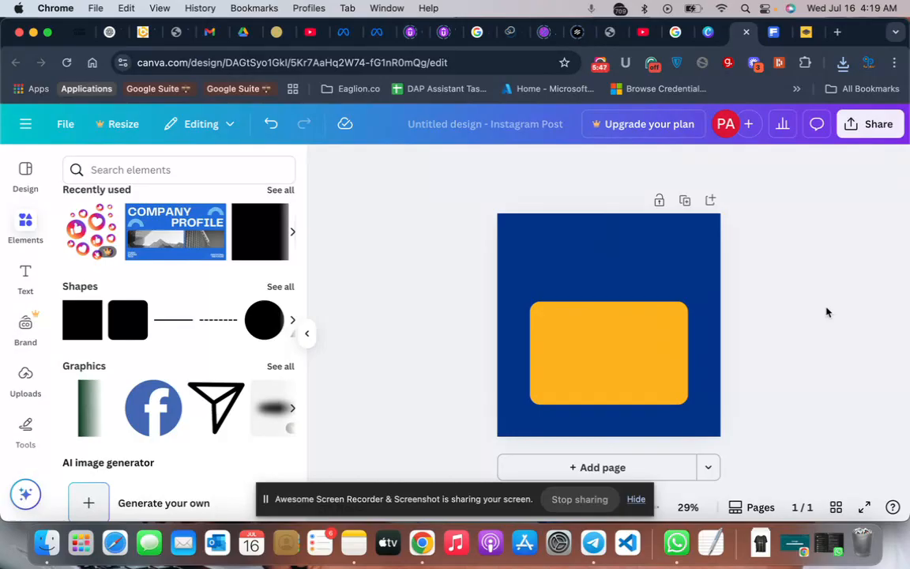
- Recolor the rounded rectangle in the lower half of the page from the default solid colors to white
left_click(566, 365)
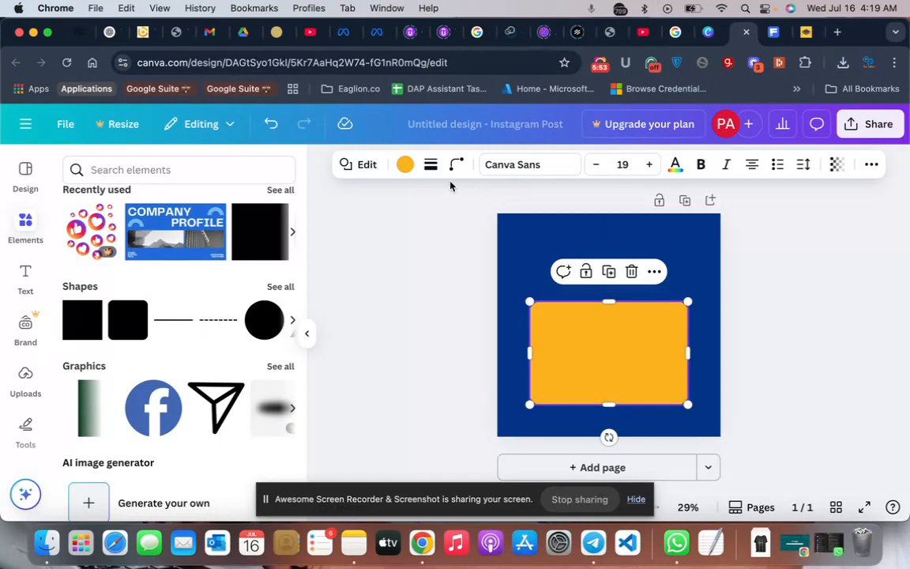
left_click(404, 166)
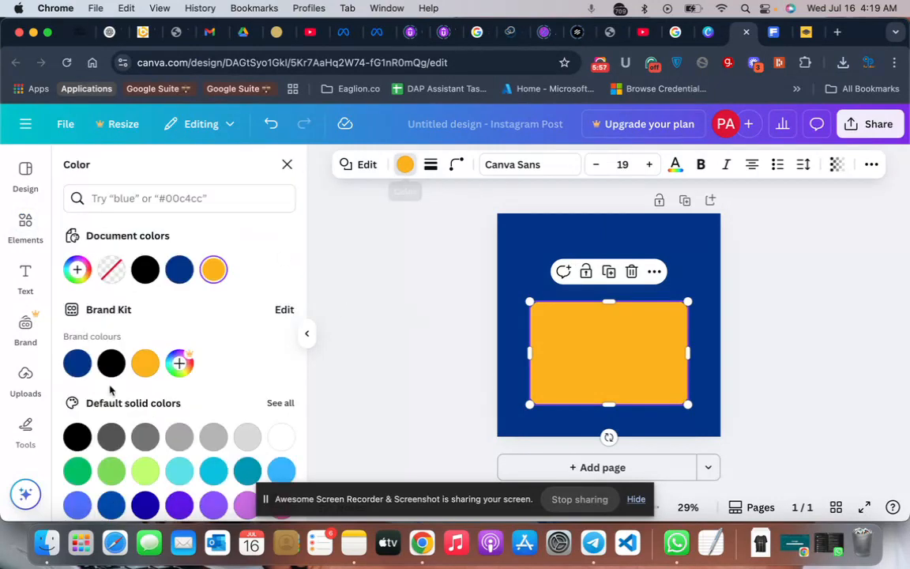
left_click(282, 435)
left_click(410, 337)
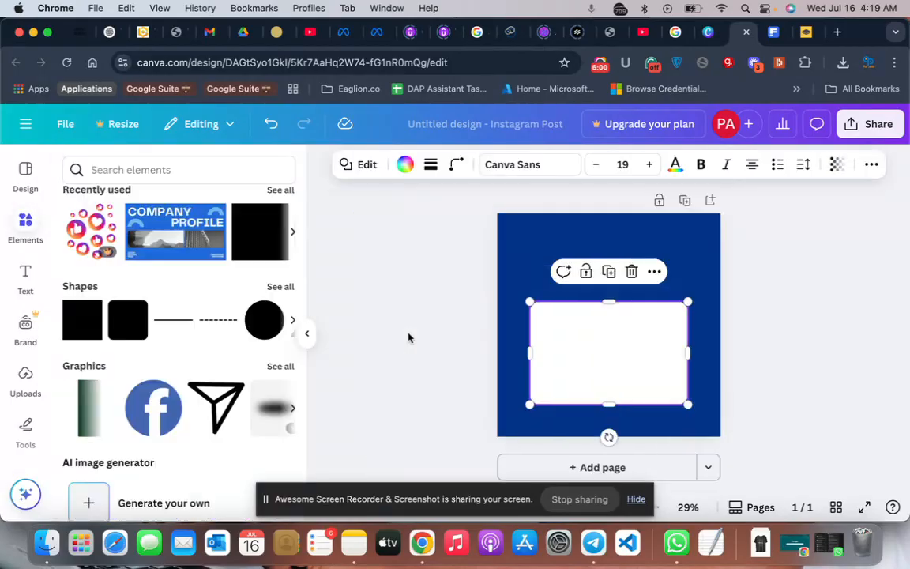
left_click(334, 326)
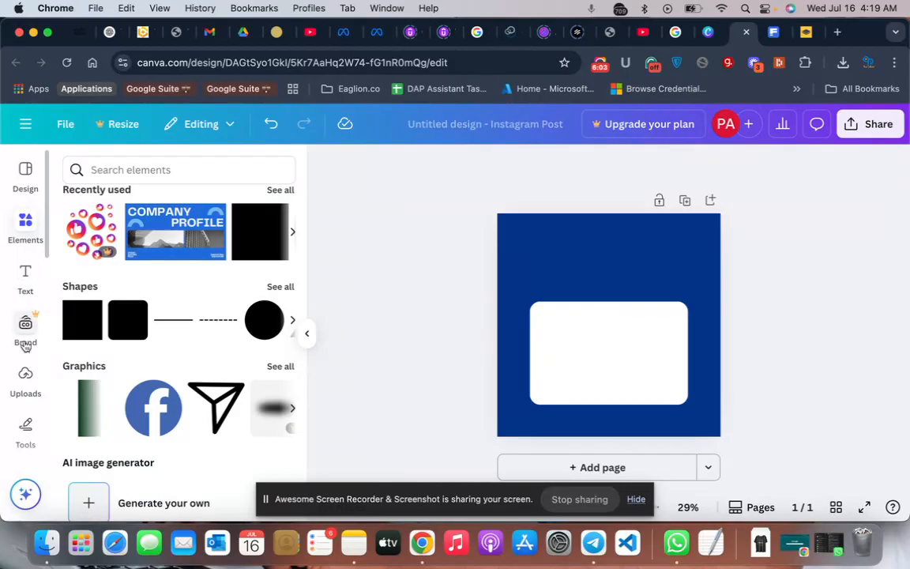
- Add the uploaded background-free t-shirt image, enlarge it to about the white rectangle's width and place it overlapping the rectangle
left_click(26, 383)
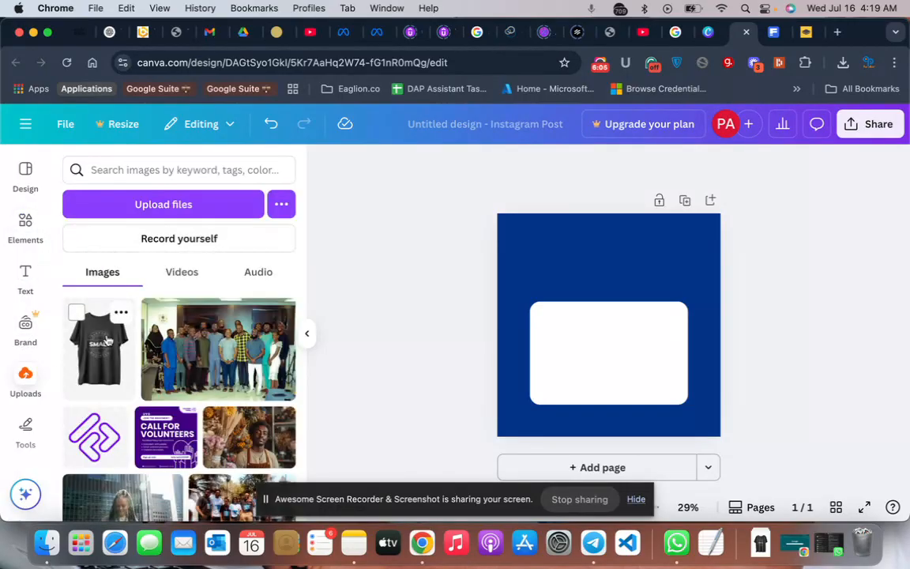
left_click(99, 342)
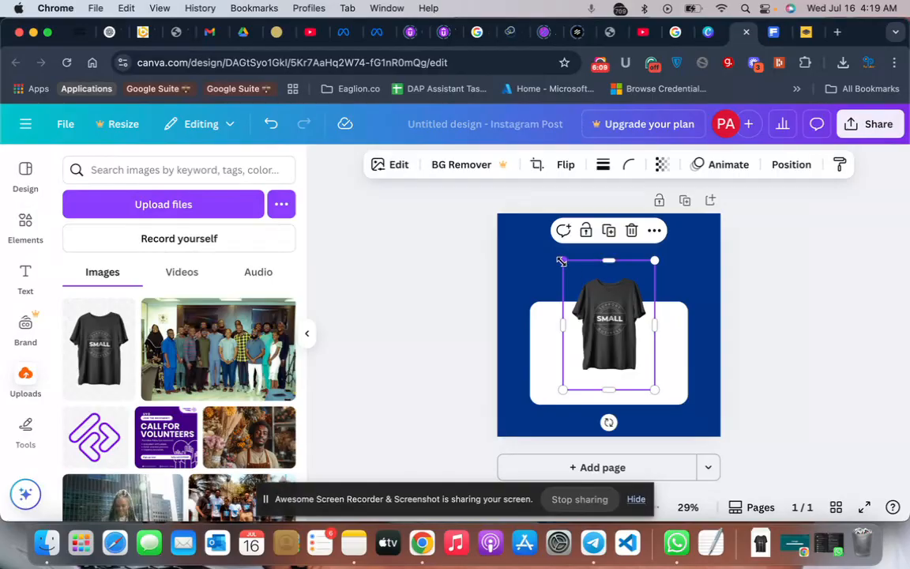
left_click_drag(561, 260, 529, 213)
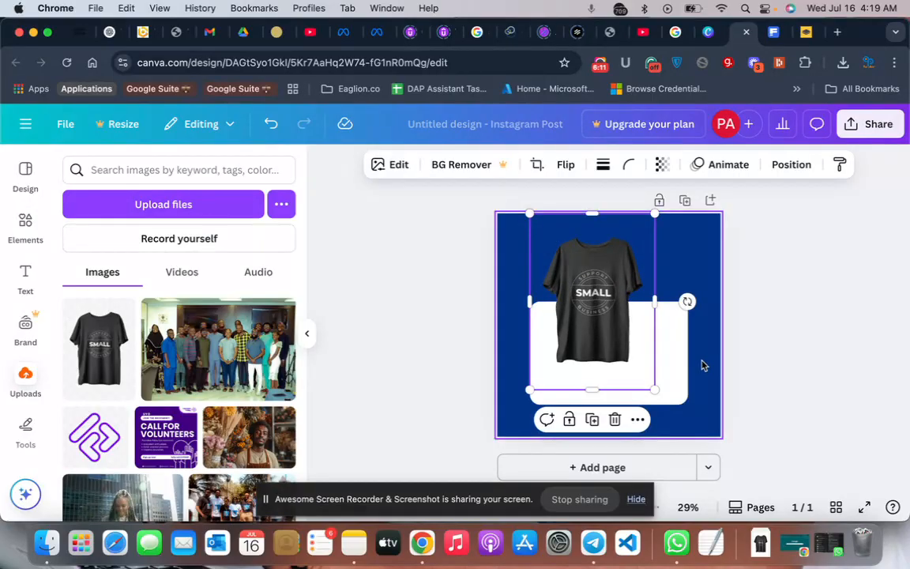
left_click_drag(654, 389, 694, 416)
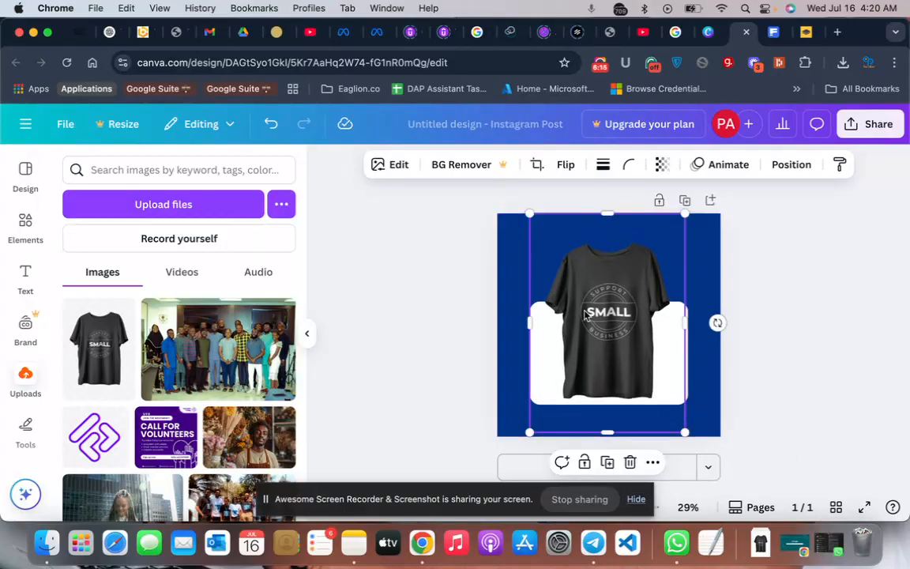
mouse_move(584, 315)
left_mouse_down()
mouse_move(545, 309)
mouse_move(591, 304)
left_mouse_up()
left_click(821, 278)
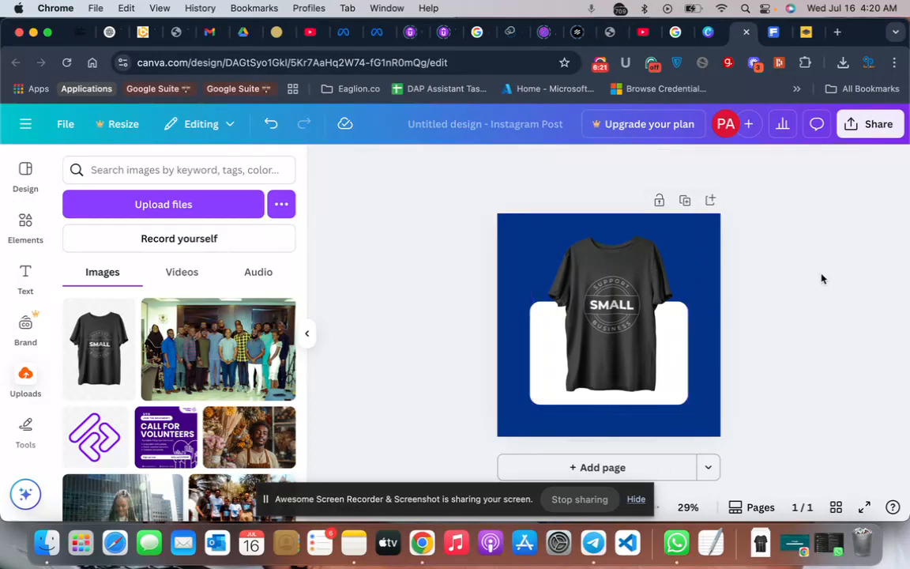
- Nudge the t-shirt image slightly so it sits horizontally centered over the white rectangle
left_click(576, 263)
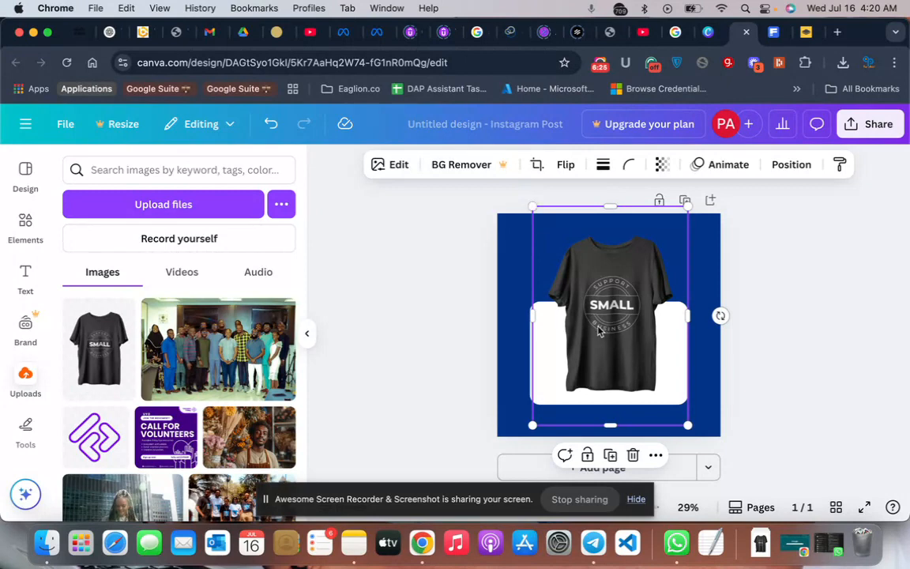
left_click_drag(598, 331, 595, 331)
left_click(848, 312)
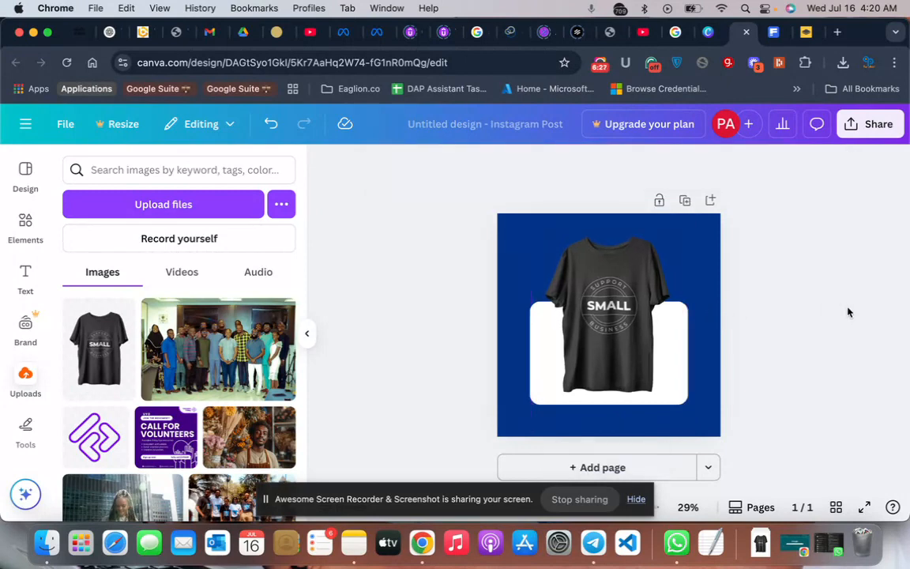
left_click(556, 369)
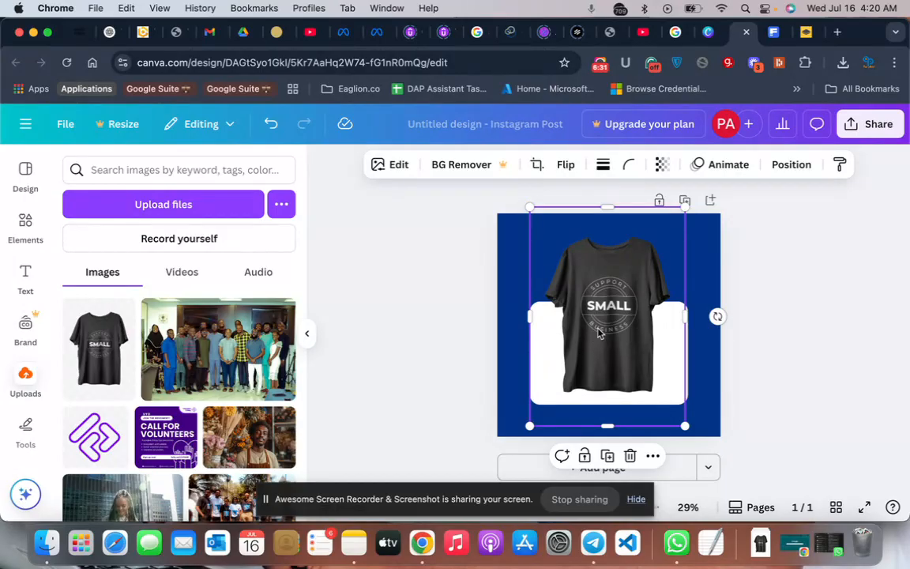
left_click_drag(615, 304, 614, 303)
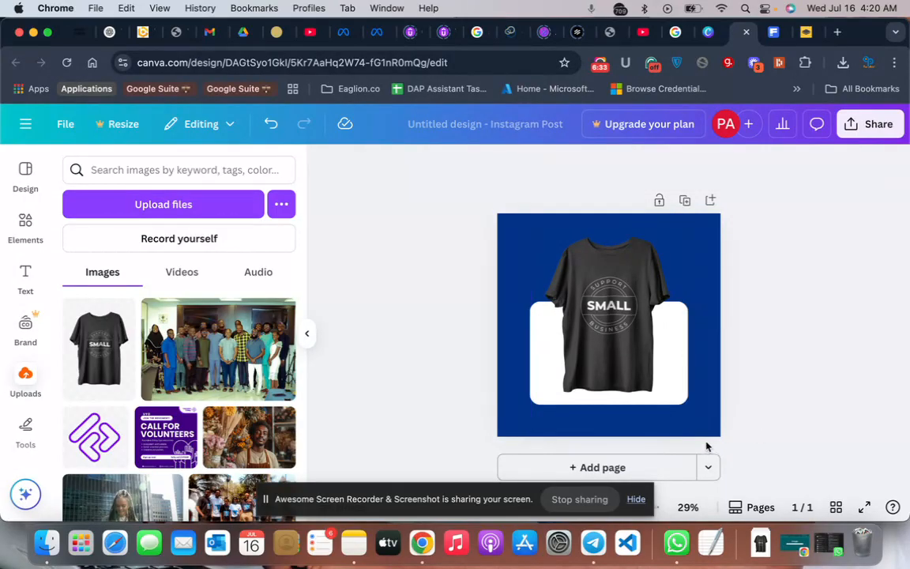
- Group the t-shirt image with the white rounded rectangle
left_click_drag(516, 270, 702, 401)
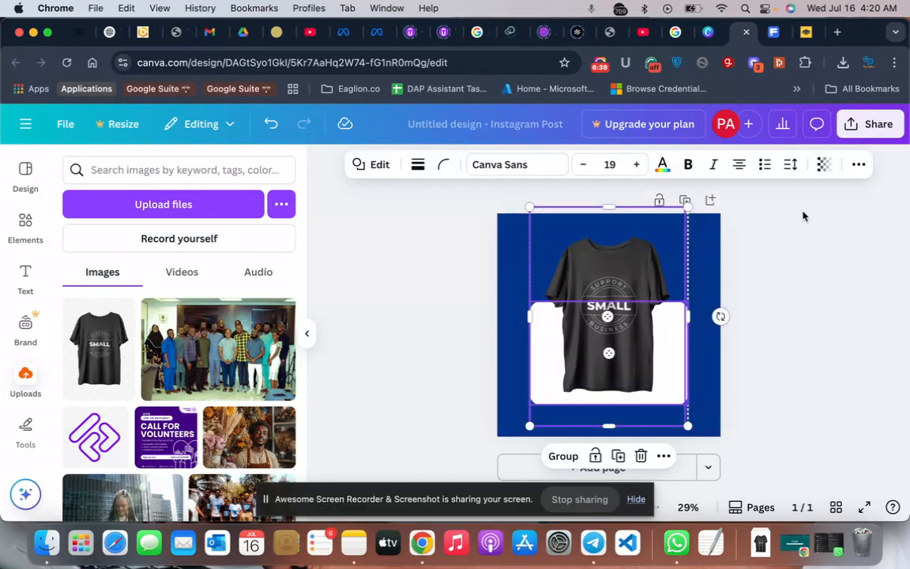
left_click(565, 458)
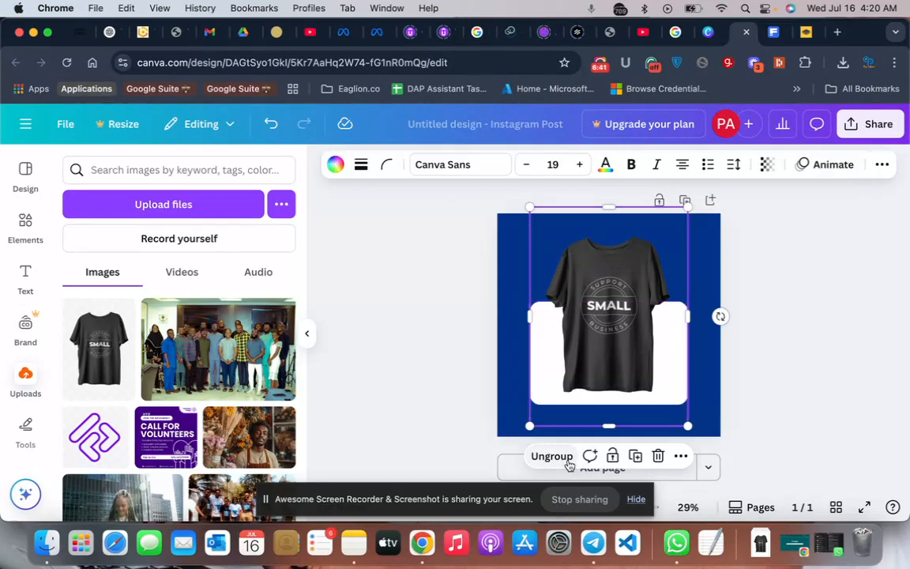
left_click(785, 389)
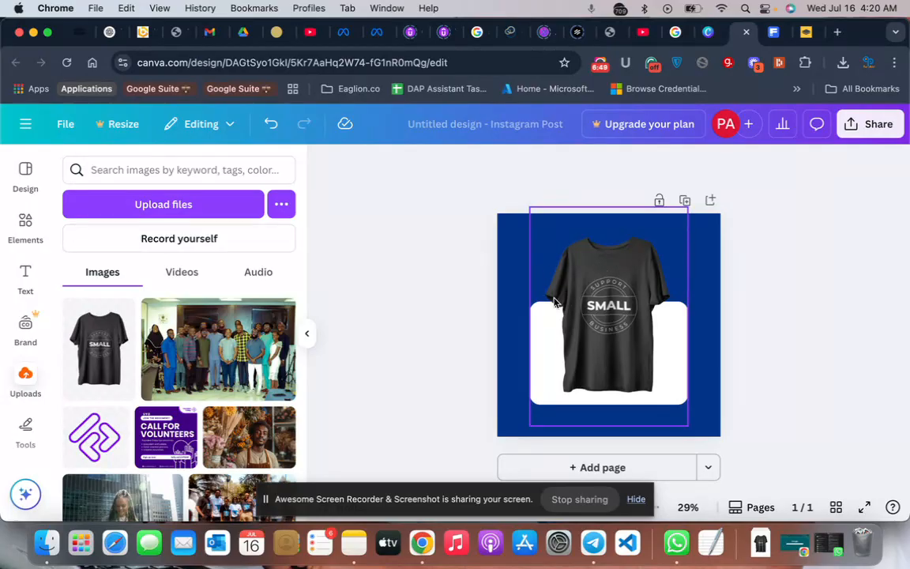
- Scale the t-shirt and rectangle group down slightly and center it horizontally on the page
left_click(655, 386)
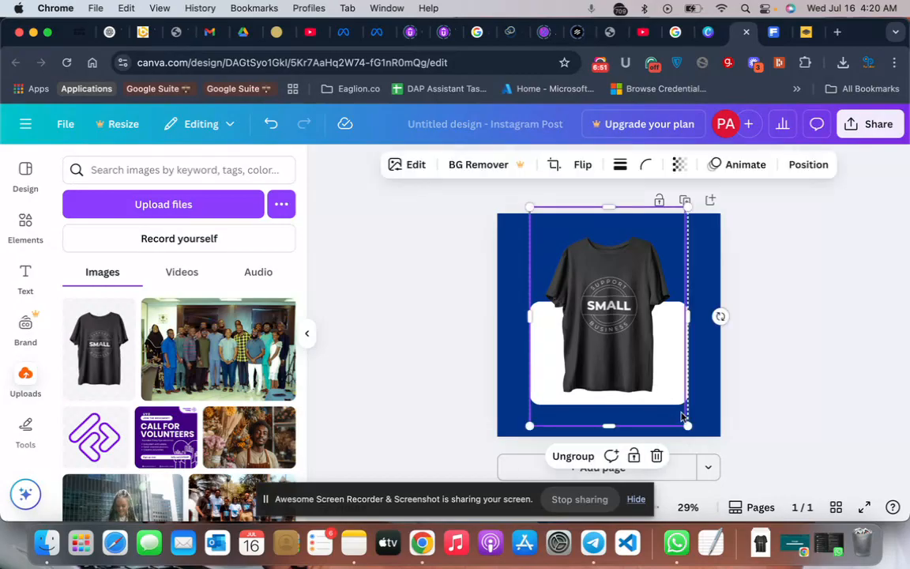
mouse_move(688, 426)
left_mouse_down()
mouse_move(663, 393)
mouse_move(691, 414)
mouse_move(680, 414)
left_mouse_up()
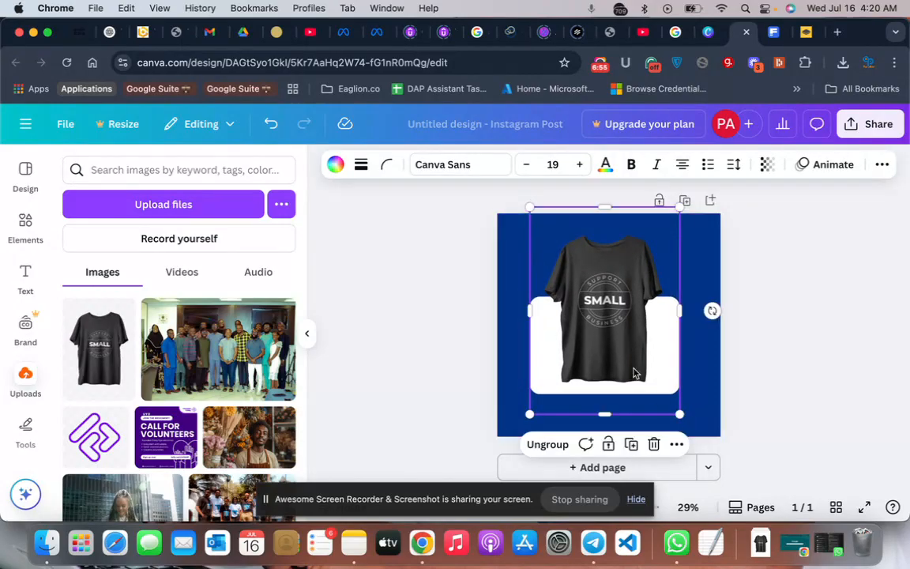
left_click_drag(615, 352, 618, 349)
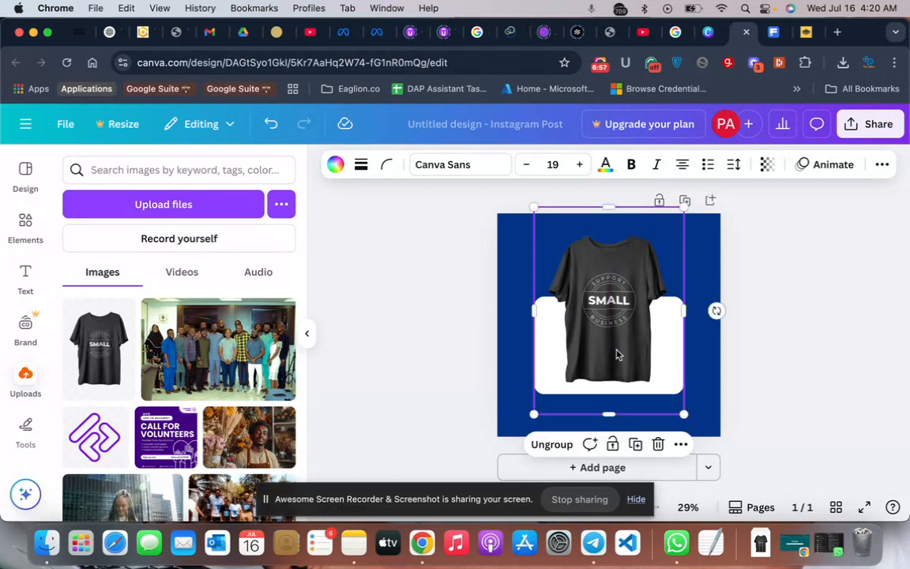
left_click(900, 323)
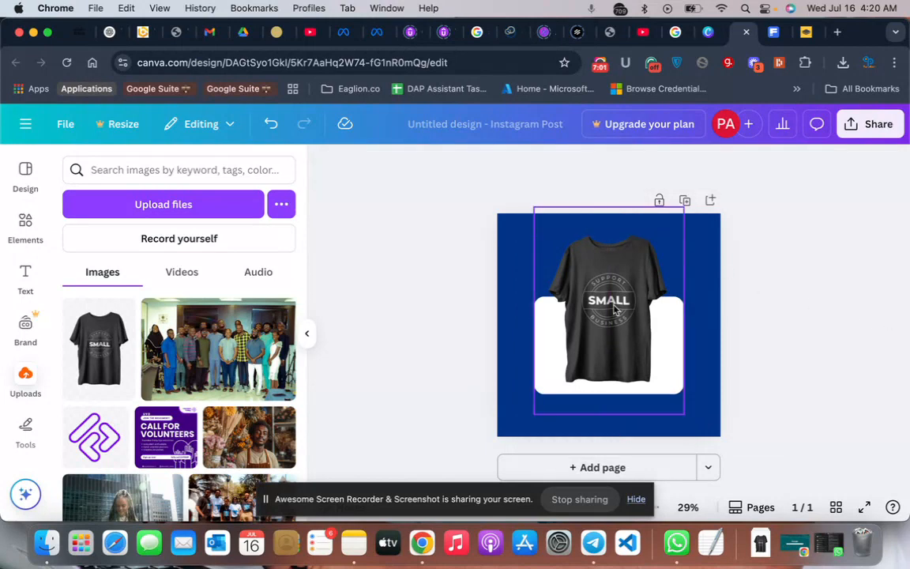
- Ungroup the t-shirt image and the white rectangle and clear the selection
left_click(608, 405)
left_click(573, 445)
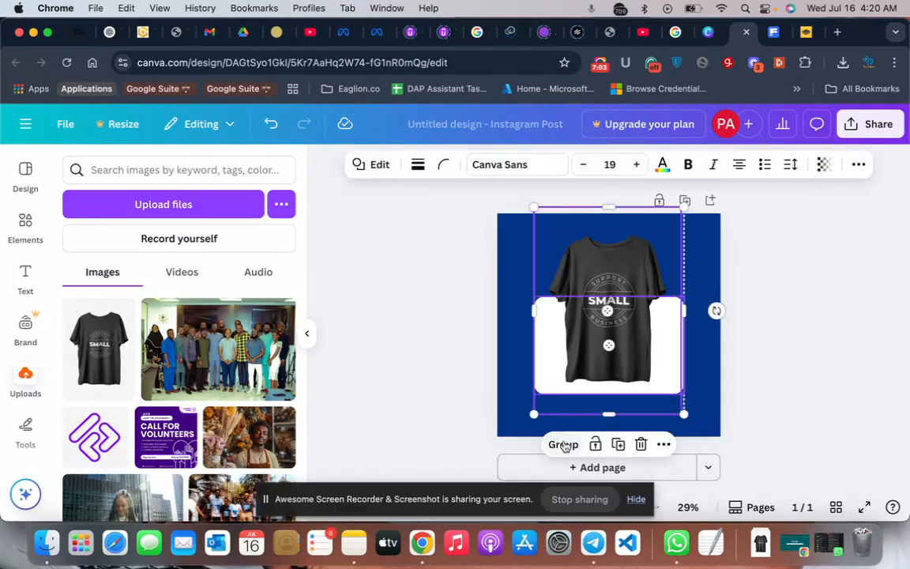
left_click(829, 292)
- Open the Shadows effect options for the t-shirt image
left_click(595, 286)
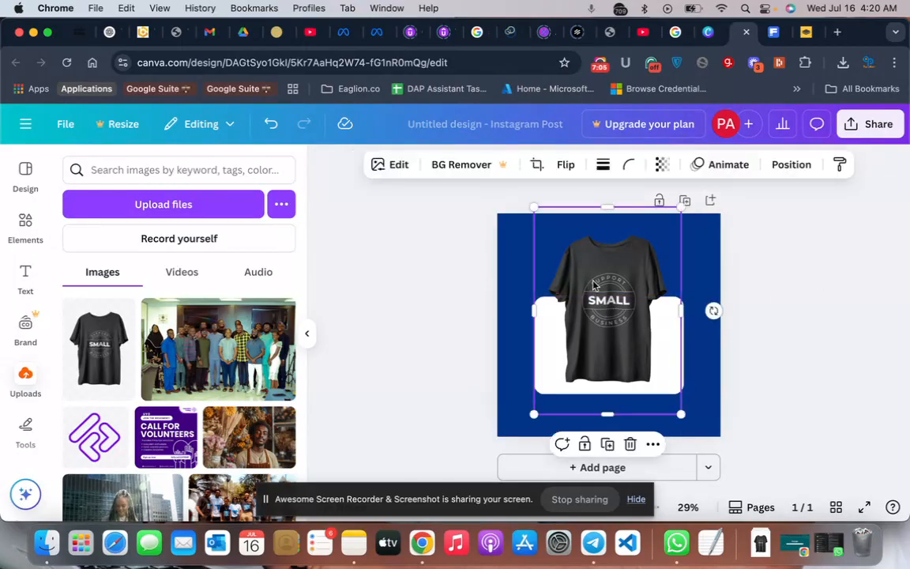
left_click(393, 170)
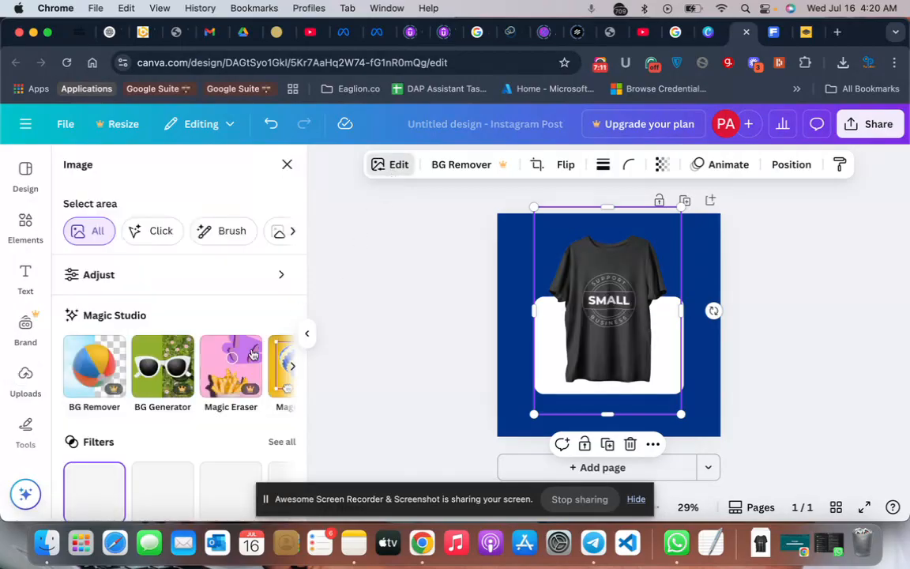
scroll(168, 395, "down", 5)
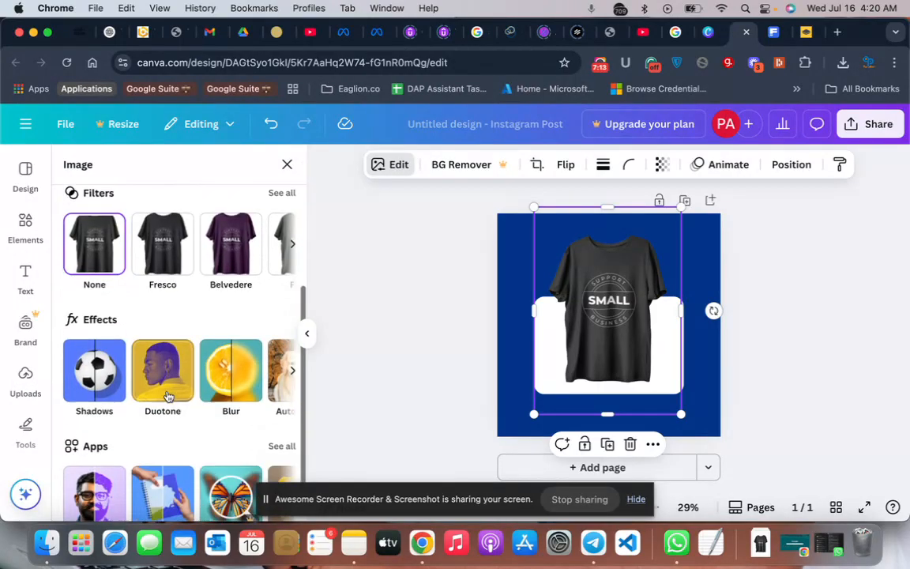
left_click(107, 352)
scroll(174, 419, "down", 2)
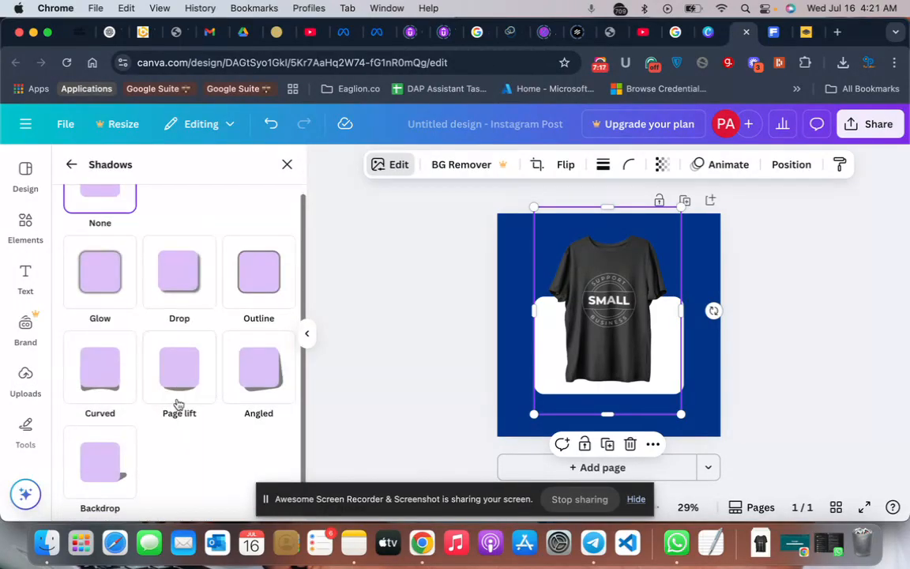
- Try the Drop, Curved, Page lift, Angled and Backdrop shadow styles on the t-shirt image
left_click(183, 273)
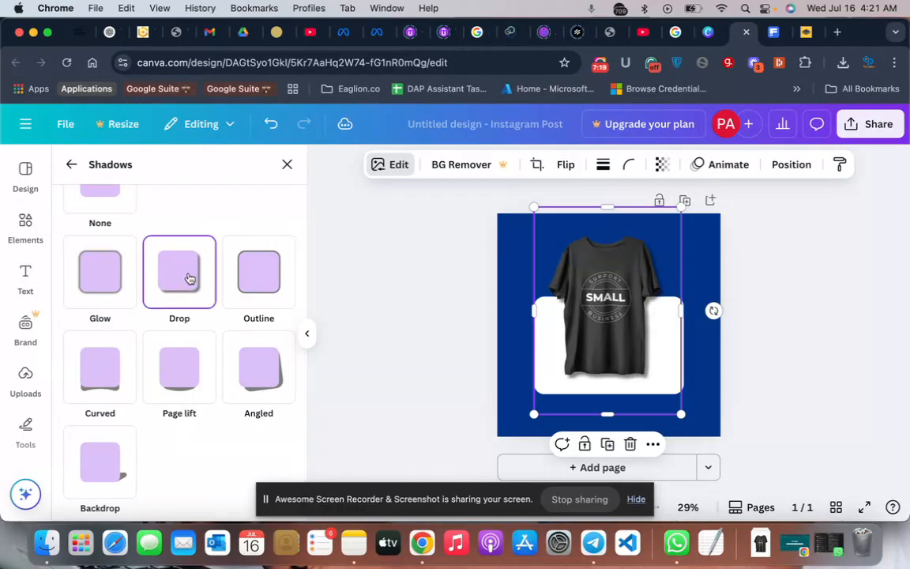
left_click(111, 379)
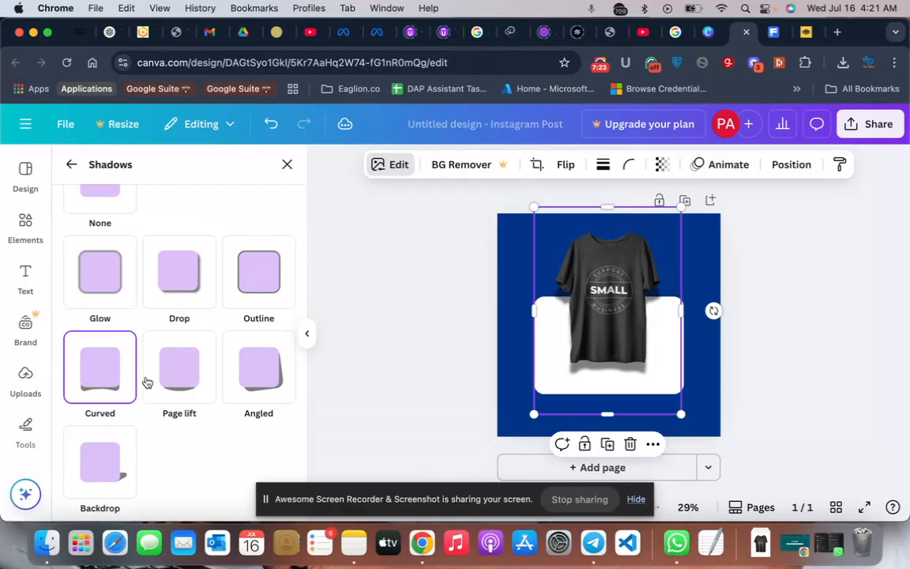
left_click(171, 380)
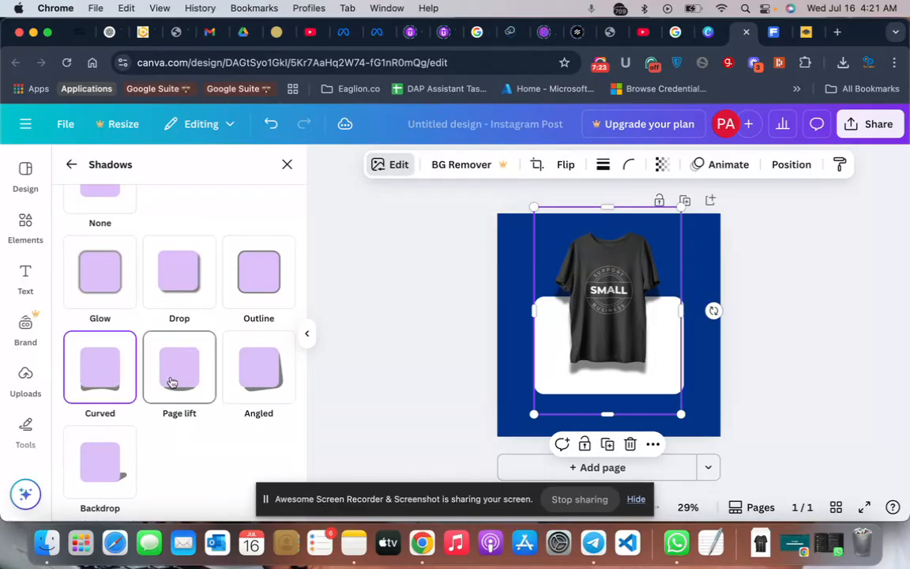
left_click(258, 384)
left_click(95, 479)
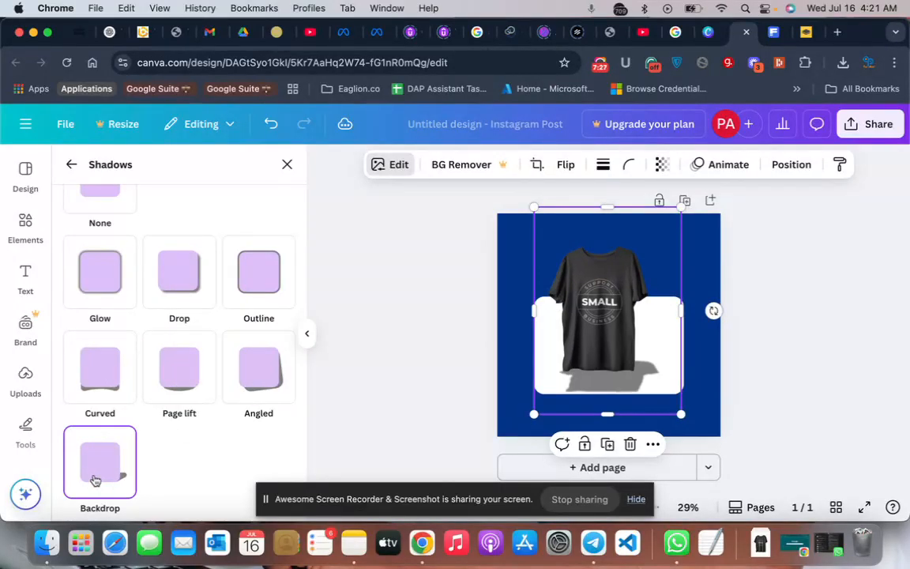
scroll(111, 470, "down", 2)
scroll(158, 378, "down", 1)
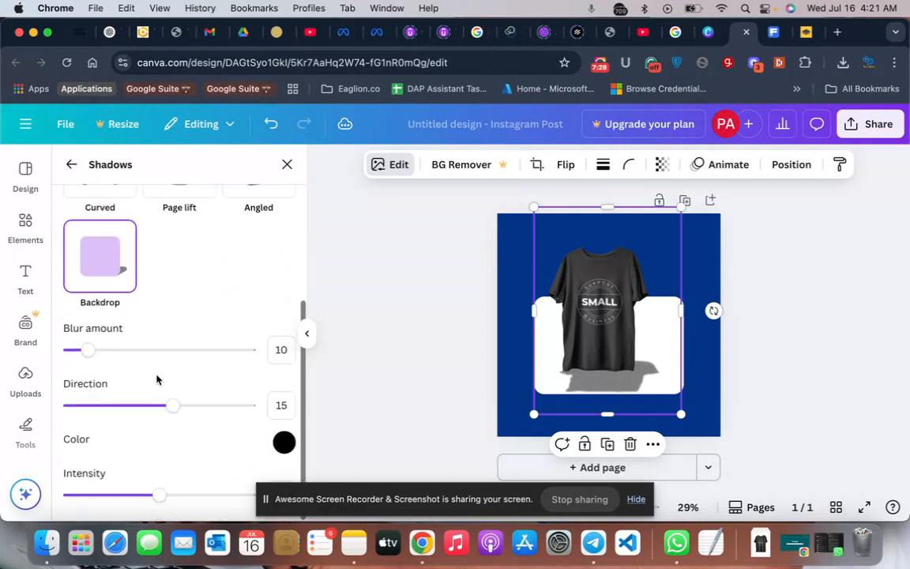
scroll(157, 379, "up", 3)
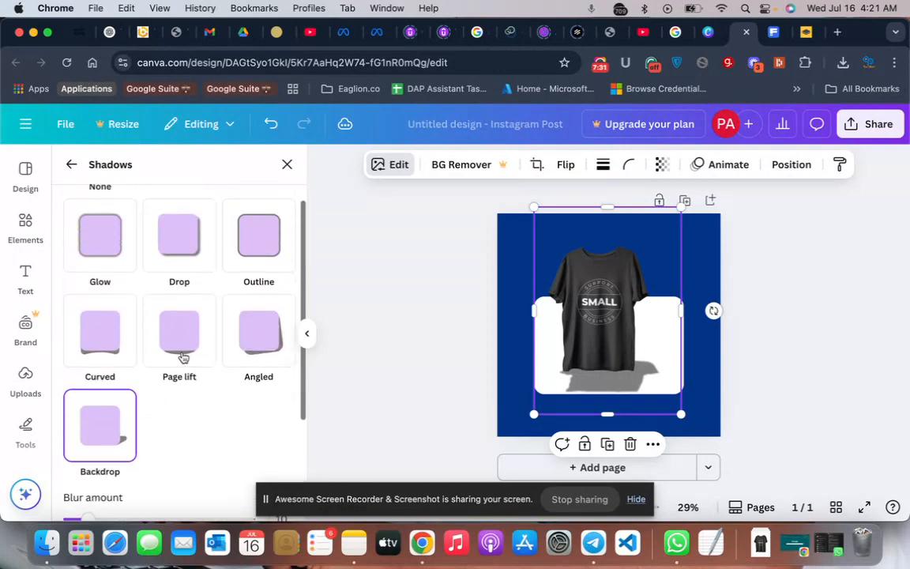
left_click(183, 358)
scroll(187, 353, "up", 2)
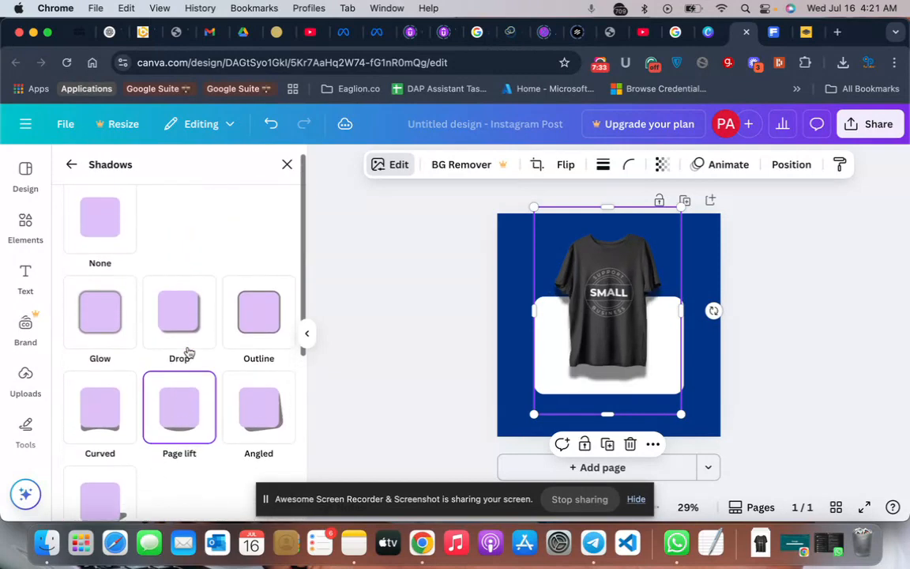
- Apply a Glow shadow to the t-shirt image and set its size to 44
left_click(92, 302)
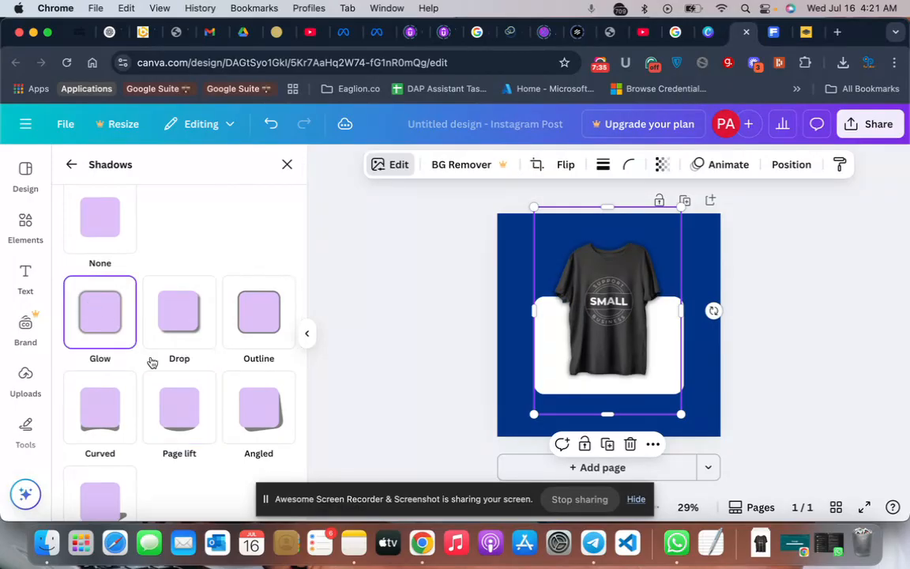
scroll(150, 361, "down", 5)
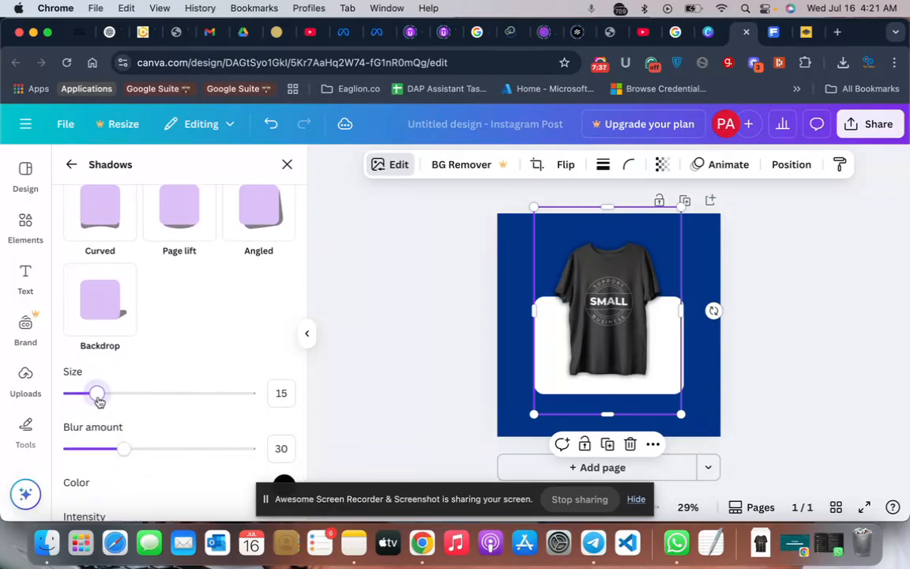
left_click_drag(96, 394, 150, 400)
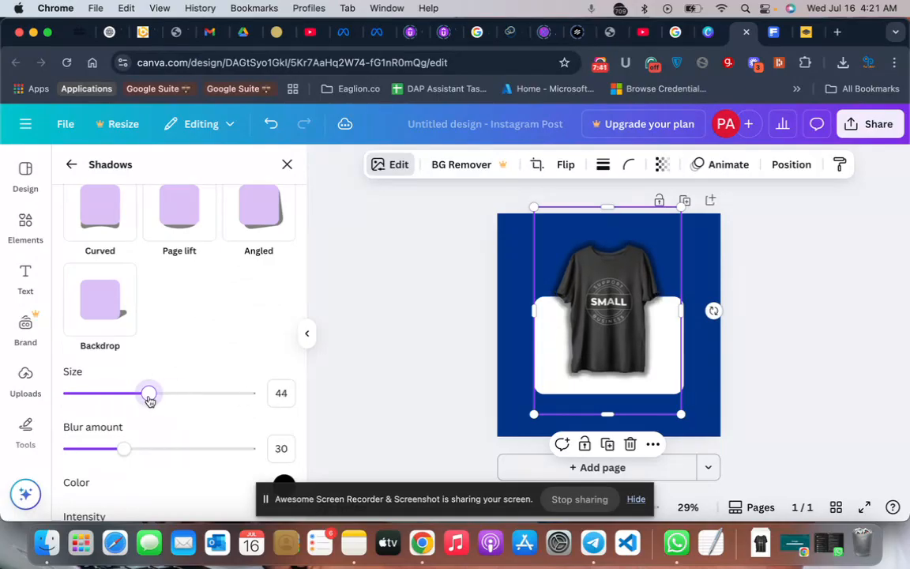
- Switch the t-shirt image's shadow style to Drop and set the shadow distance to 56
mouse_move(124, 448)
left_mouse_down()
mouse_move(160, 449)
mouse_move(63, 450)
mouse_move(230, 450)
mouse_move(131, 447)
left_mouse_up()
scroll(179, 345, "up", 3)
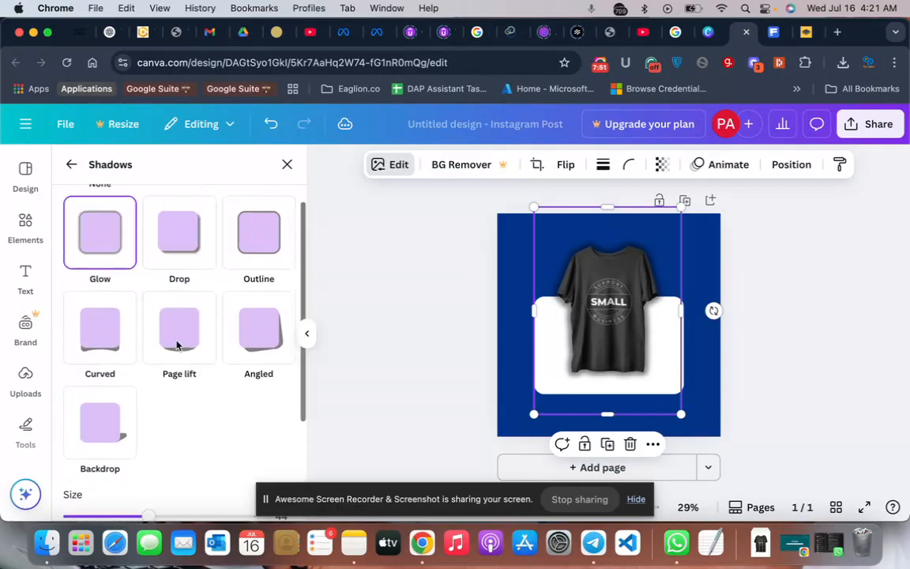
left_click(182, 244)
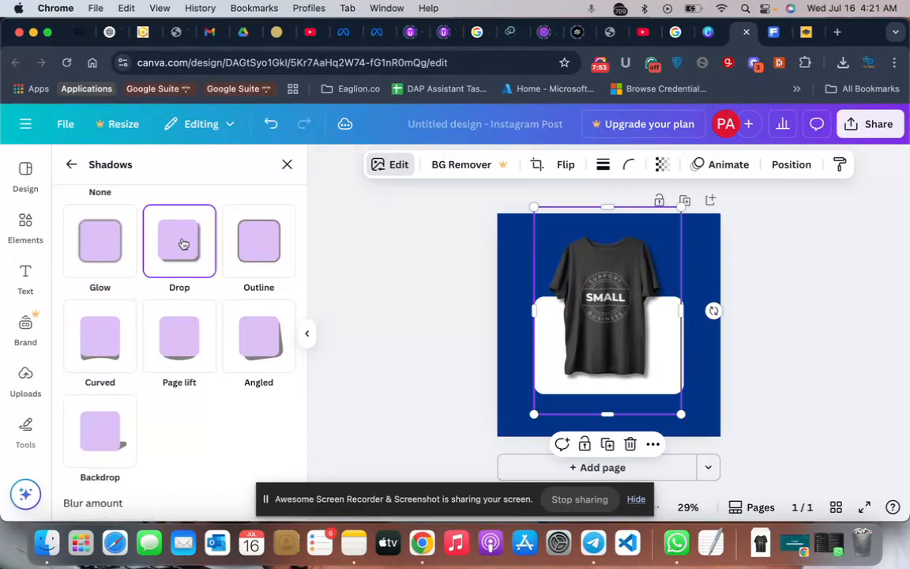
scroll(181, 332, "down", 3)
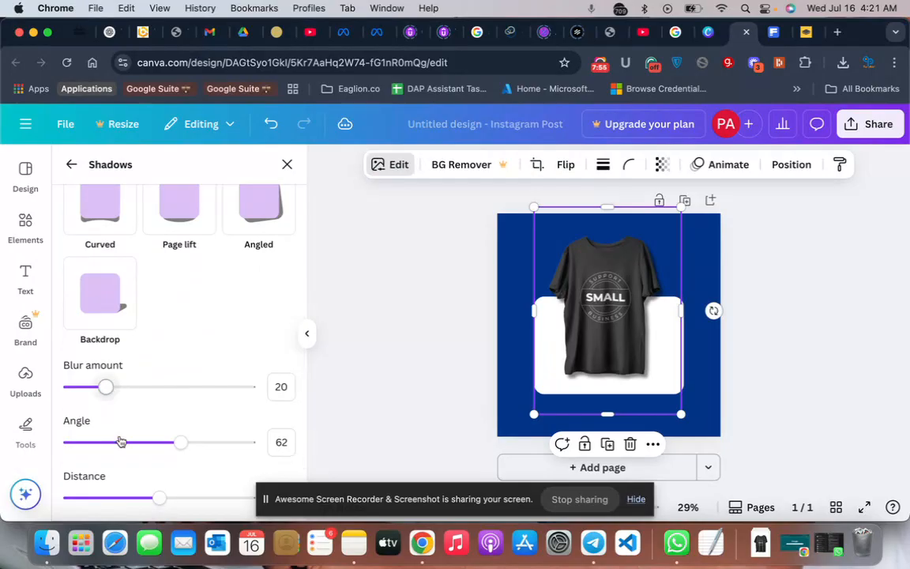
scroll(120, 441, "down", 1)
mouse_move(163, 466)
left_mouse_down()
mouse_move(181, 466)
mouse_move(160, 466)
mouse_move(170, 467)
left_mouse_up()
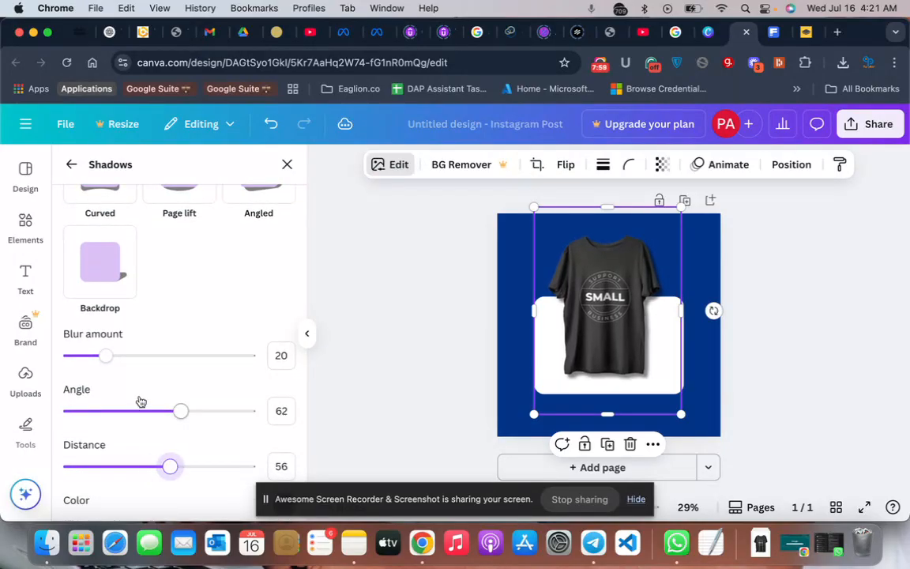
- Set the t-shirt drop shadow's angle to 67 and blur amount to 18, and clear the selection
left_click_drag(181, 410, 193, 386)
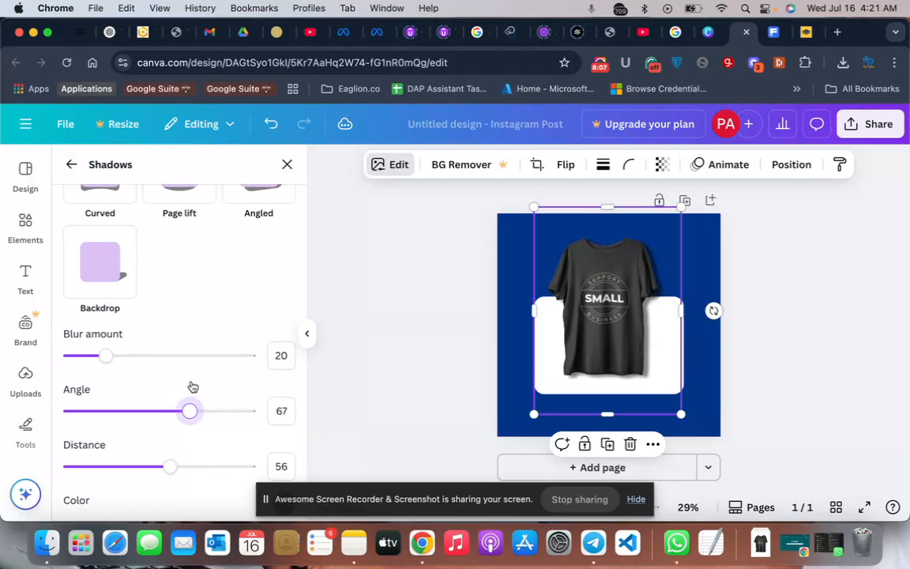
mouse_move(105, 355)
left_mouse_down()
mouse_move(193, 351)
mouse_move(74, 348)
mouse_move(101, 345)
left_mouse_up()
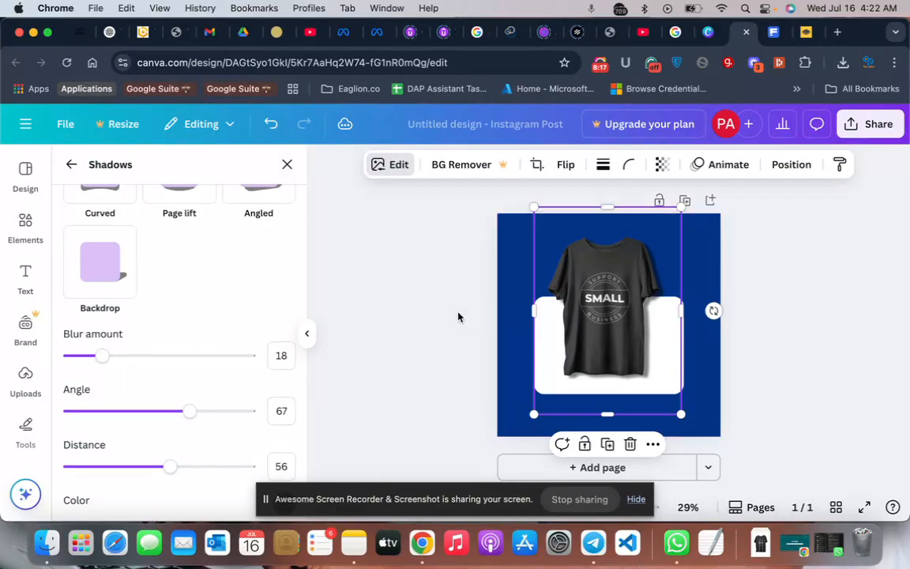
left_click(423, 316)
left_click(399, 325)
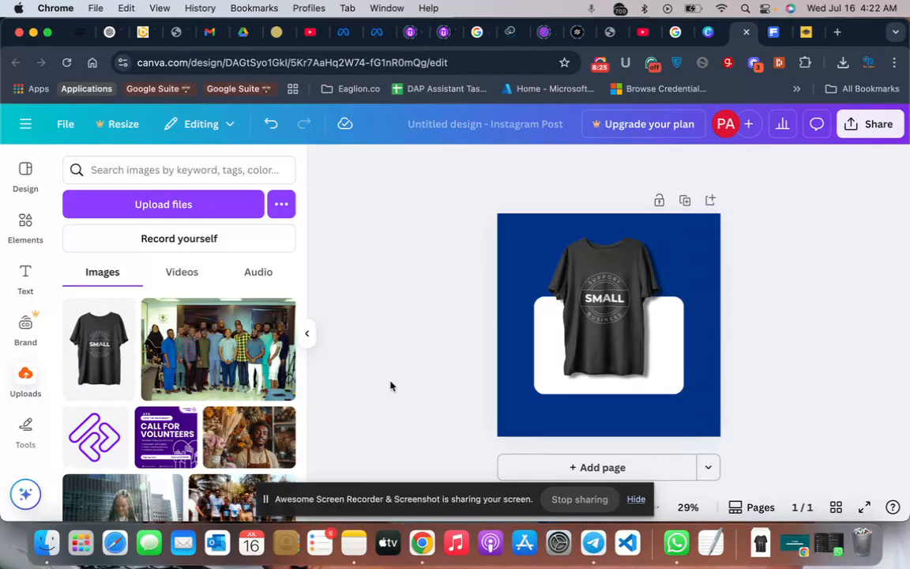
- Examine the filters and effects available for the t-shirt image
left_click(544, 366)
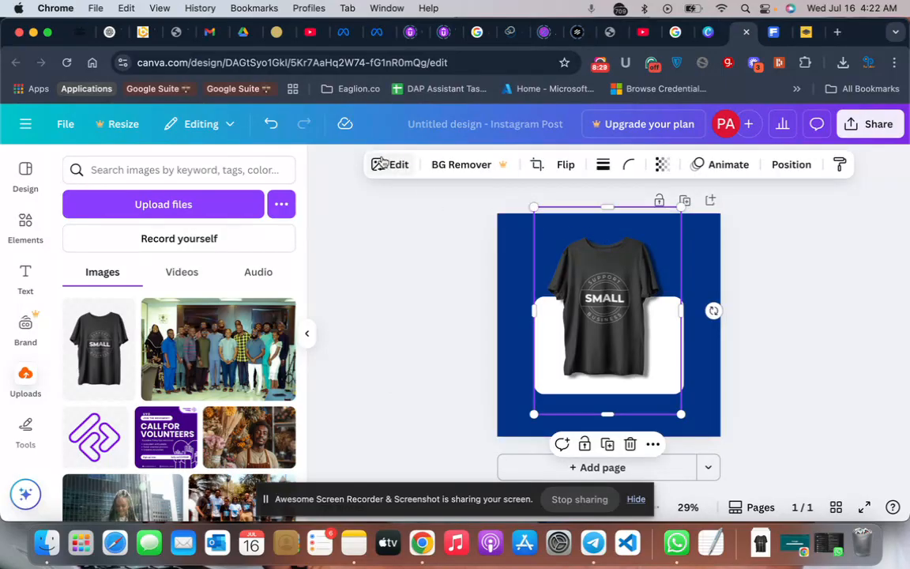
left_click(381, 163)
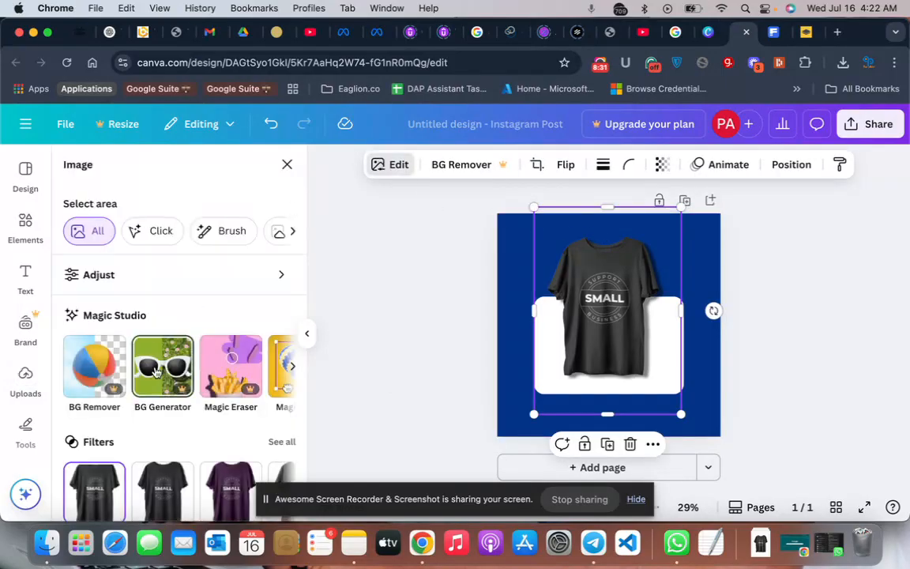
scroll(156, 372, "down", 2)
scroll(156, 372, "down", 4)
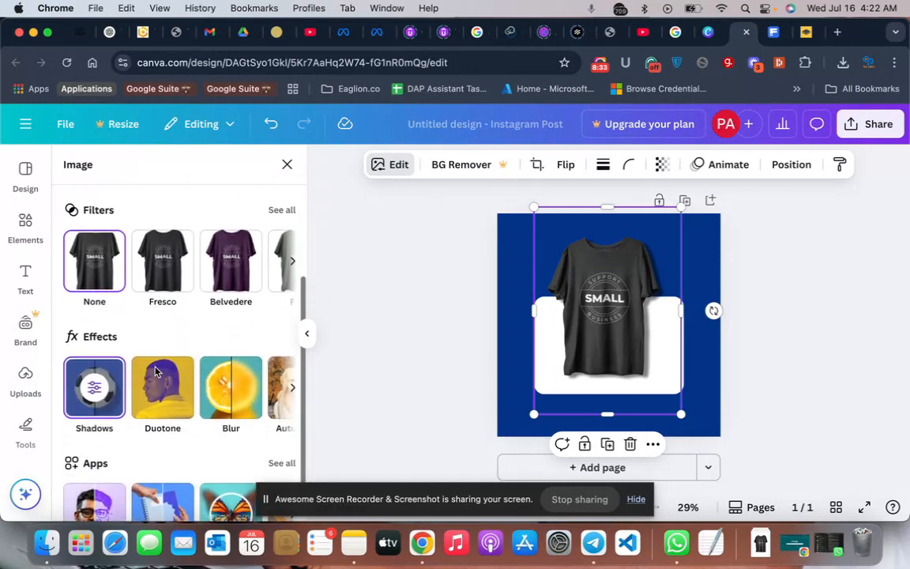
left_click(432, 383)
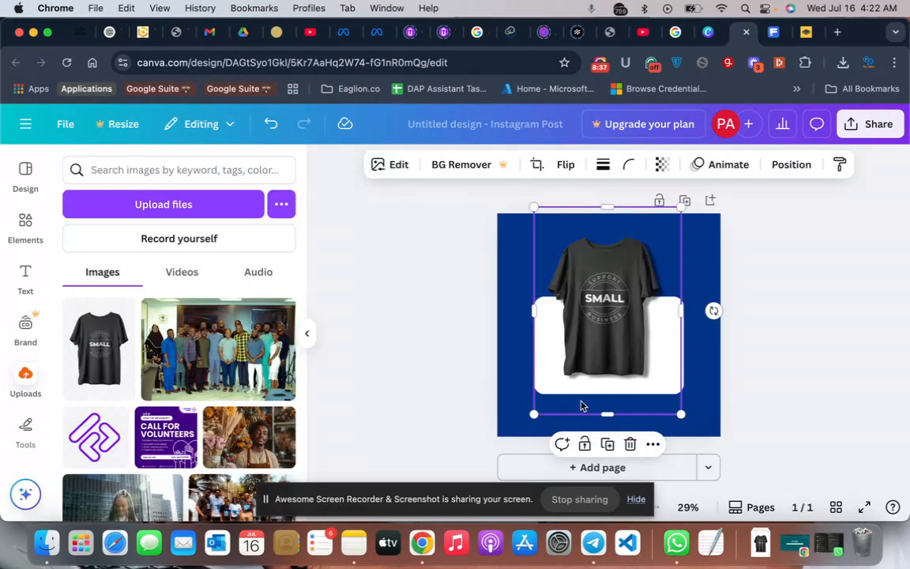
- Examine the white rounded rectangle's shape and formatting options for a way to add a shadow
left_click(720, 374)
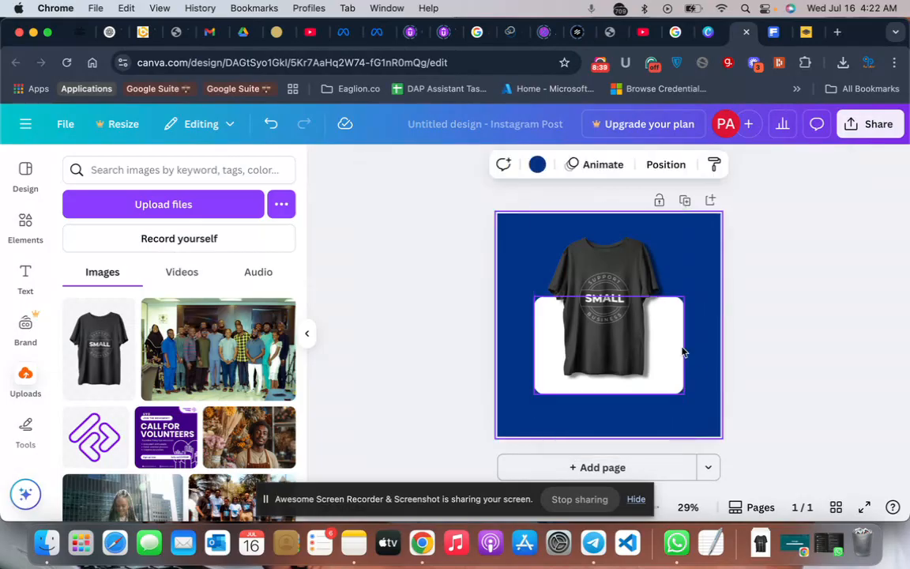
left_click(681, 350)
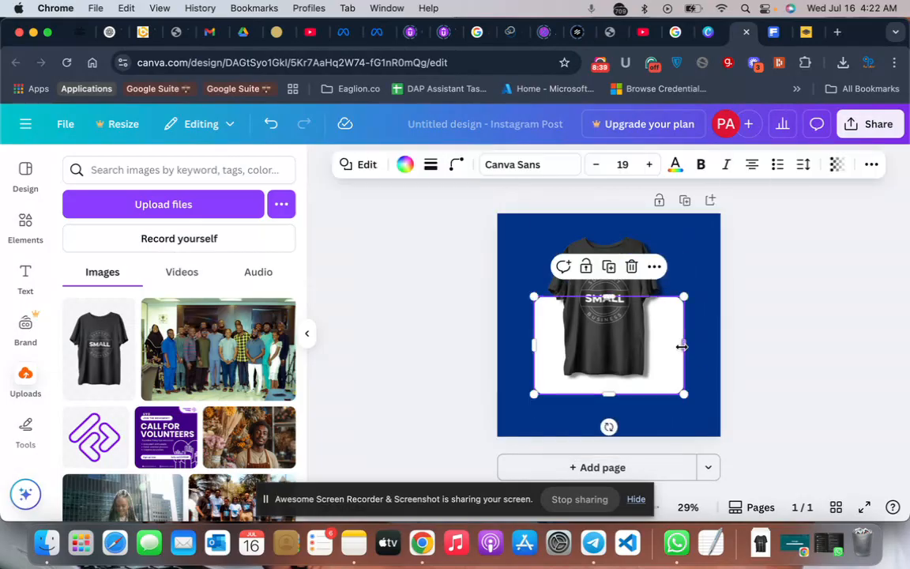
left_click(362, 169)
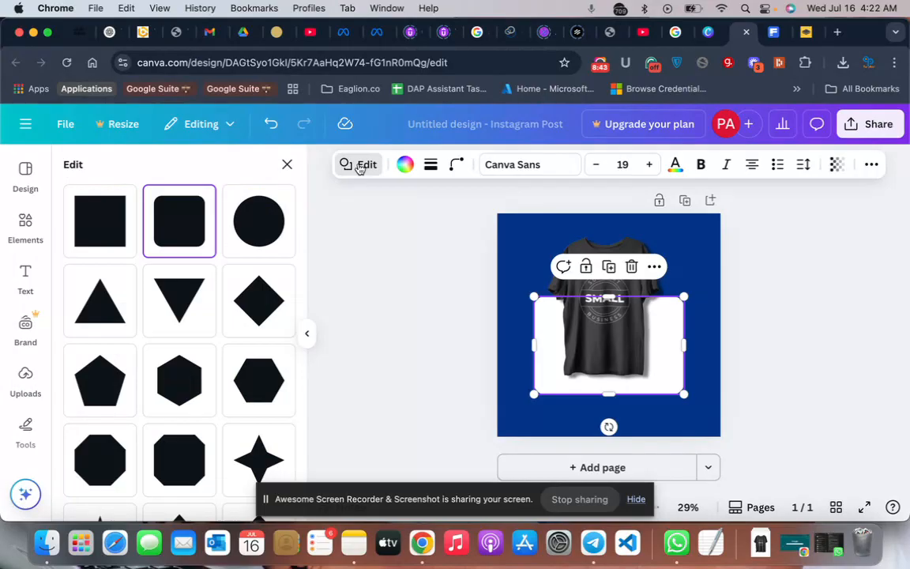
left_click(360, 169)
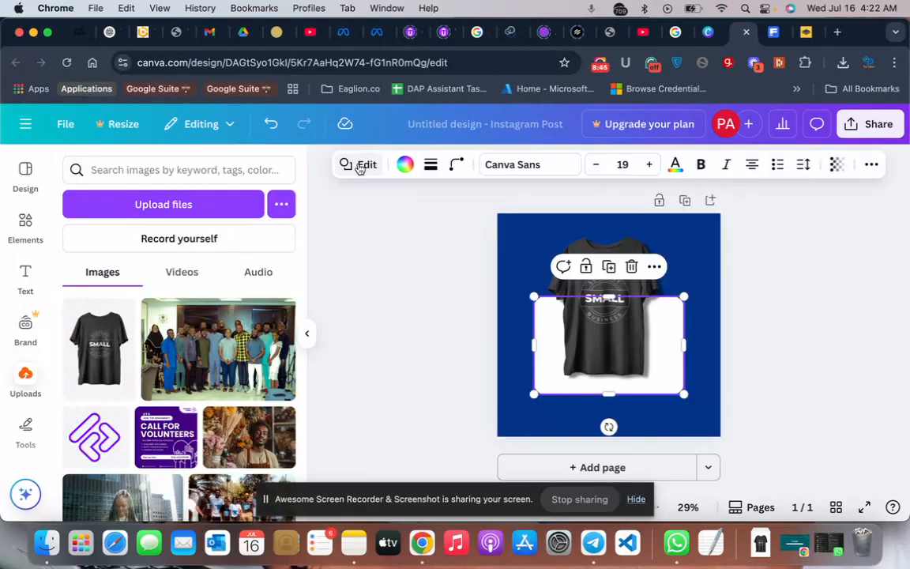
left_click(874, 168)
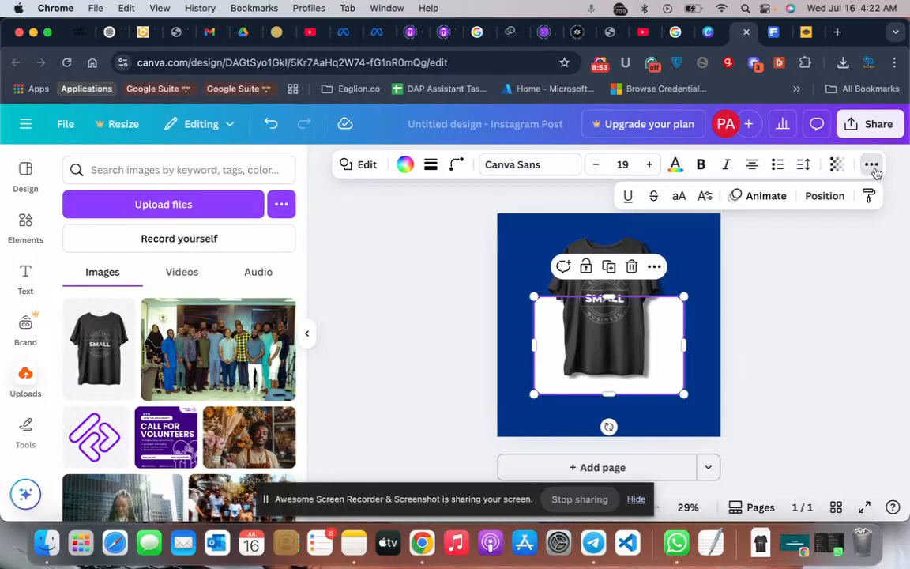
left_click(872, 166)
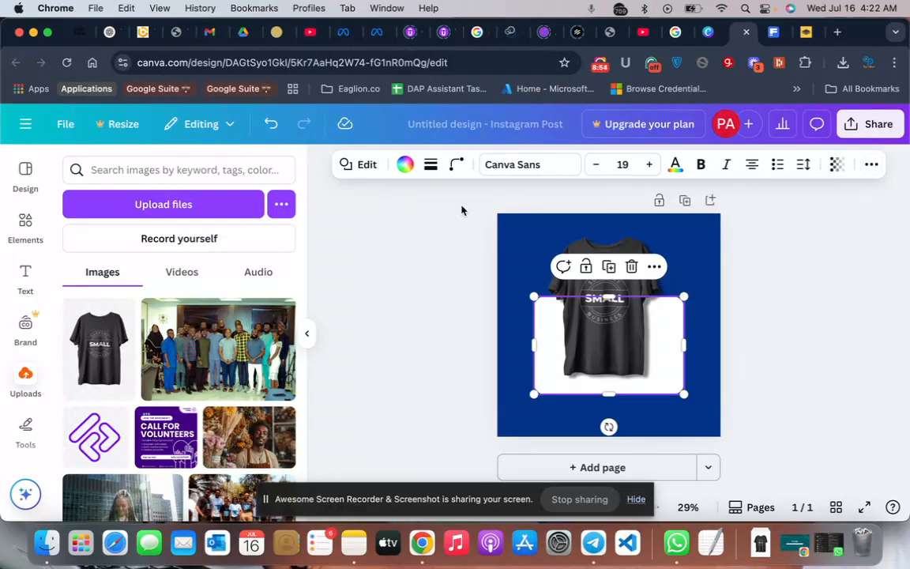
left_click(355, 167)
scroll(182, 379, "down", 5)
scroll(180, 388, "down", 5)
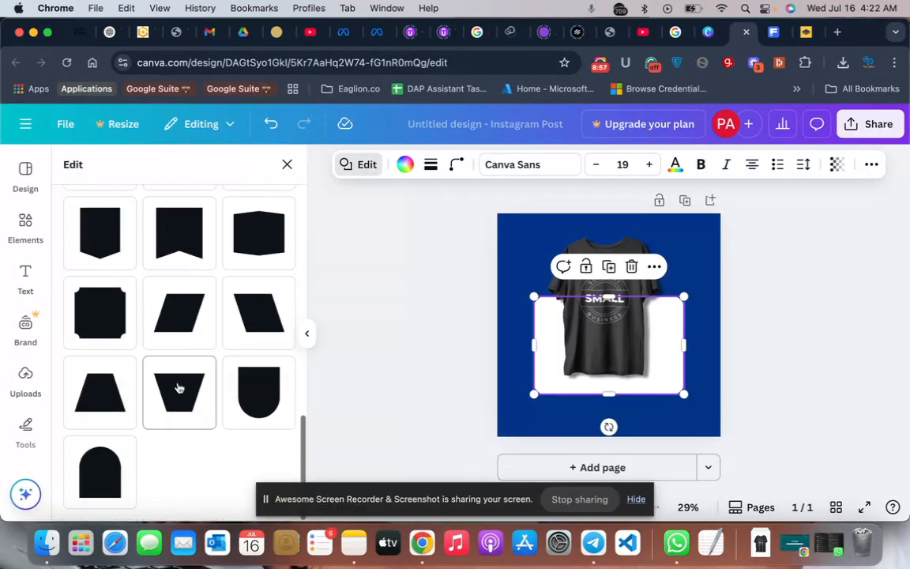
scroll(179, 388, "up", 15)
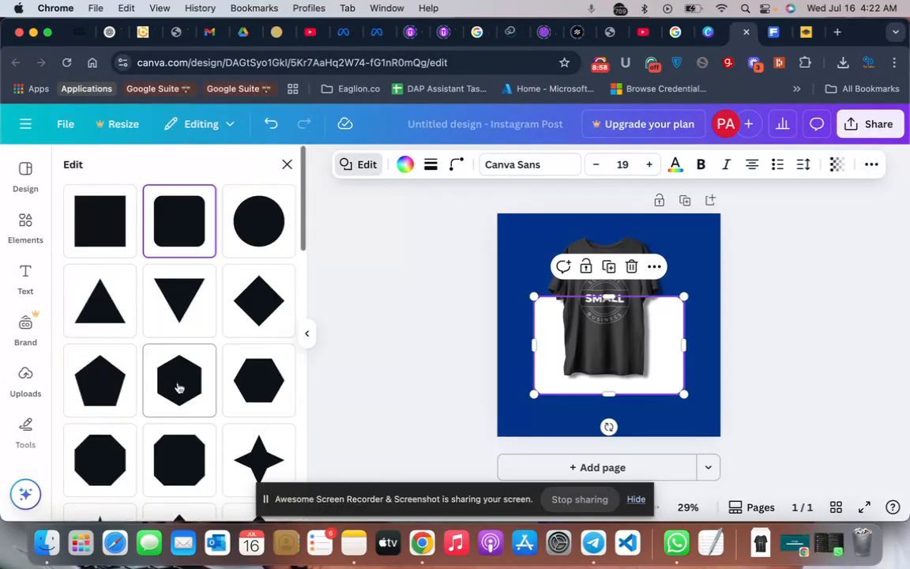
left_click(287, 166)
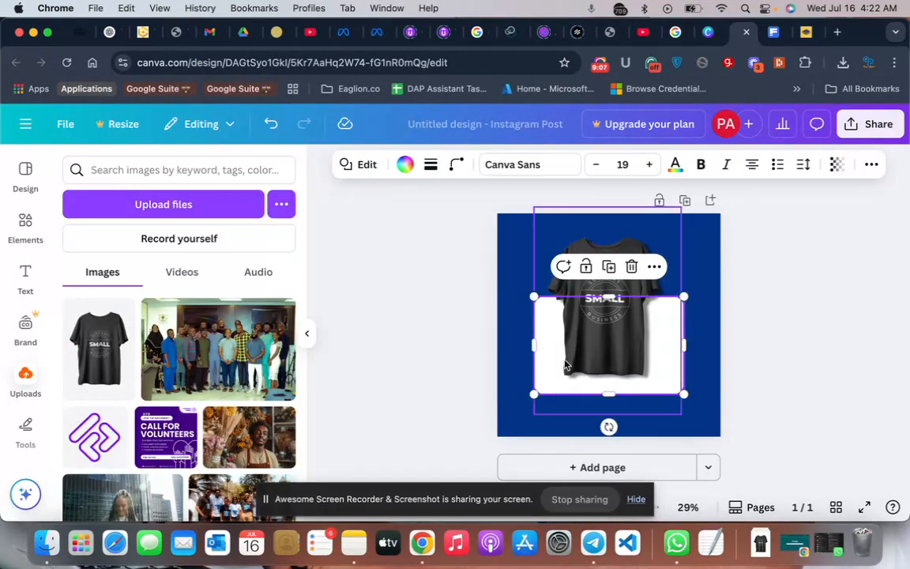
left_click(388, 319)
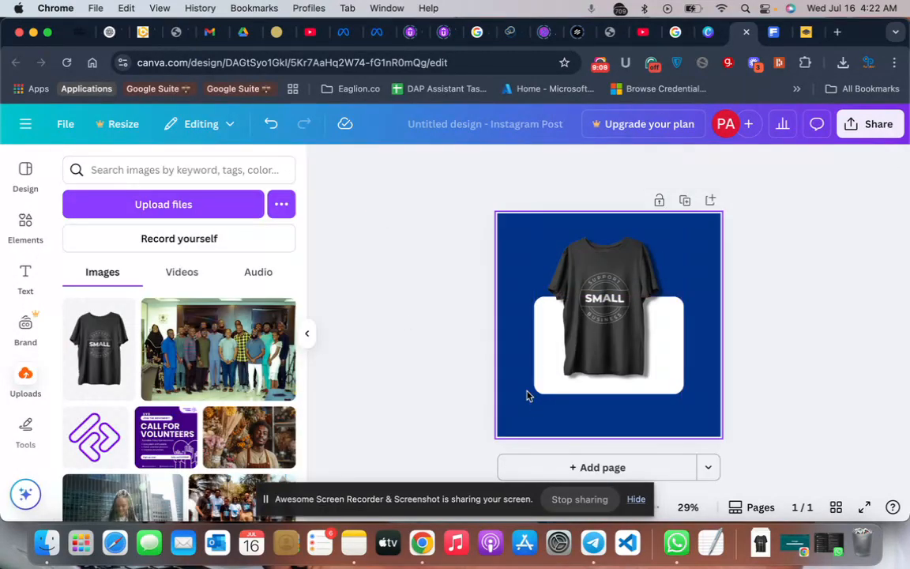
- Duplicate the white rounded rectangle and move the copy's layer directly below the t-shirt image
left_click(683, 324)
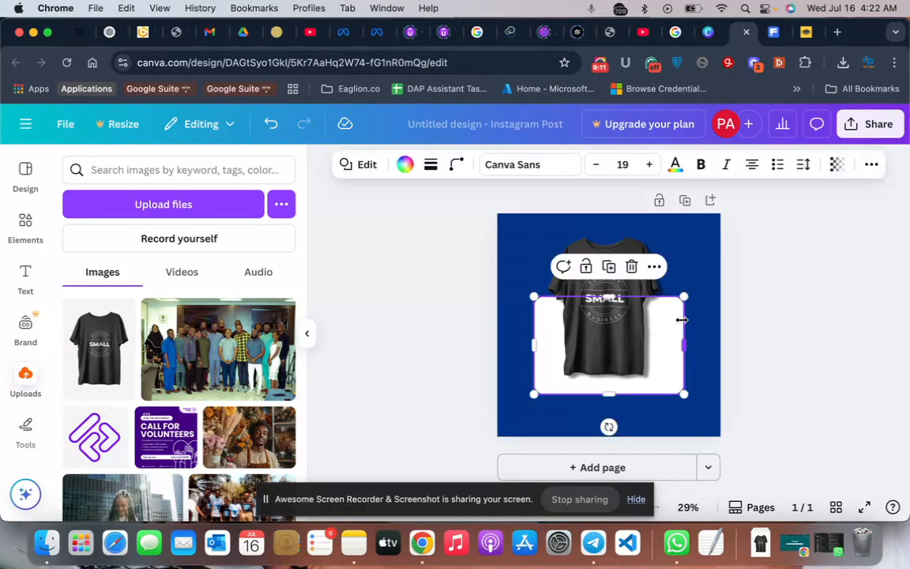
left_click(609, 266)
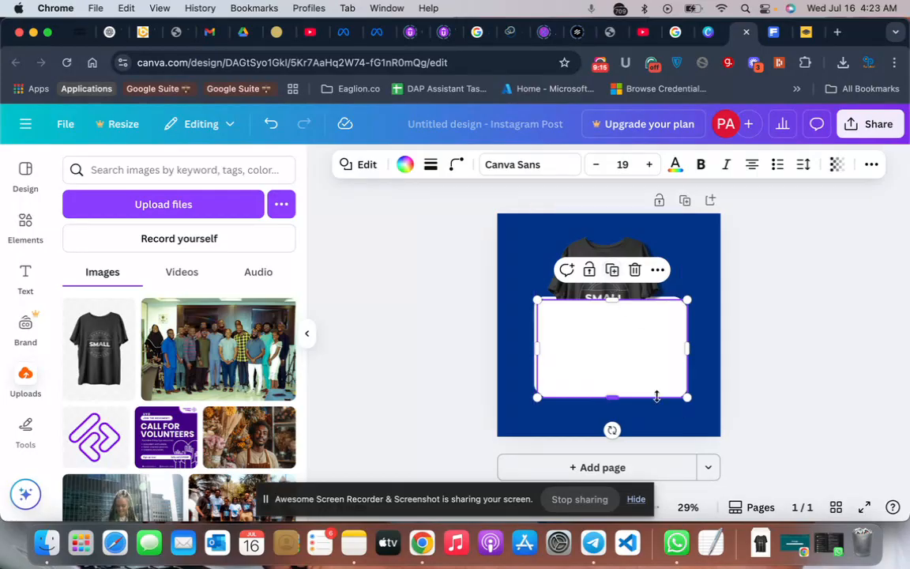
left_click(870, 165)
left_click(823, 203)
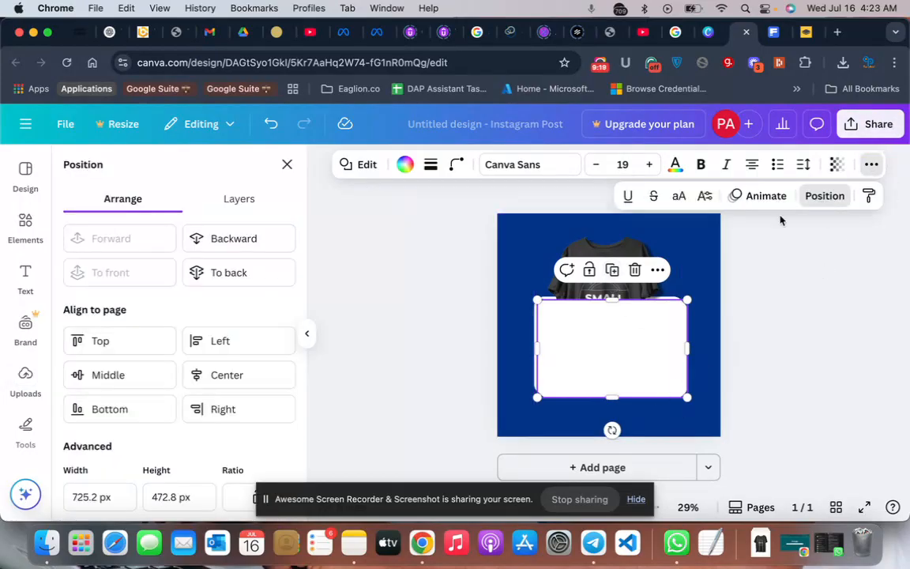
left_click(242, 204)
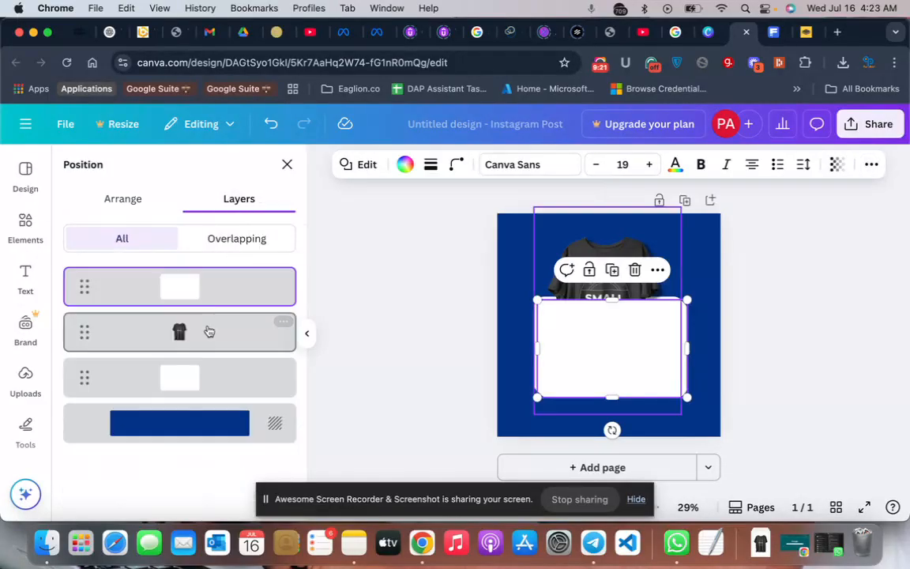
left_click_drag(233, 278, 209, 349)
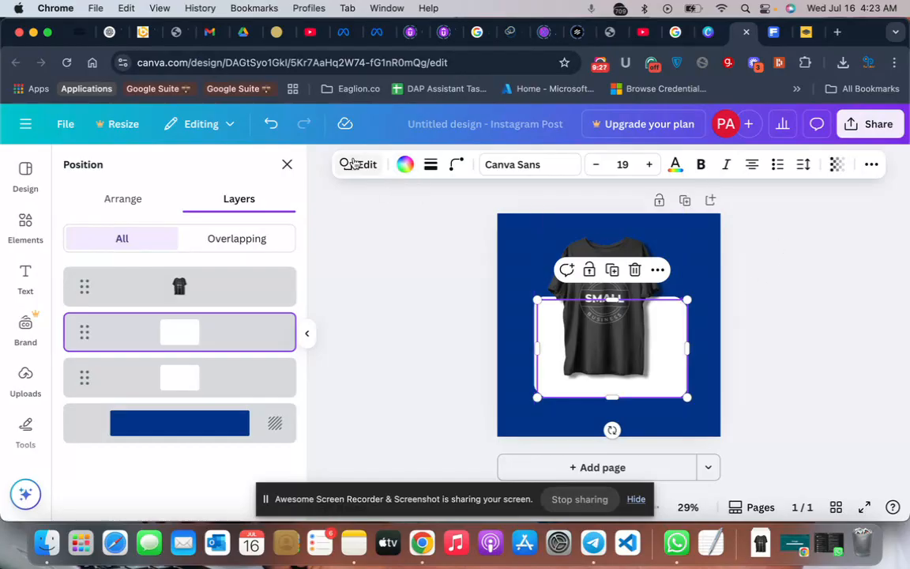
- Fill the duplicate rectangle with the first dark gray photo color, set its transparency to 5 and clear the selection
left_click(403, 165)
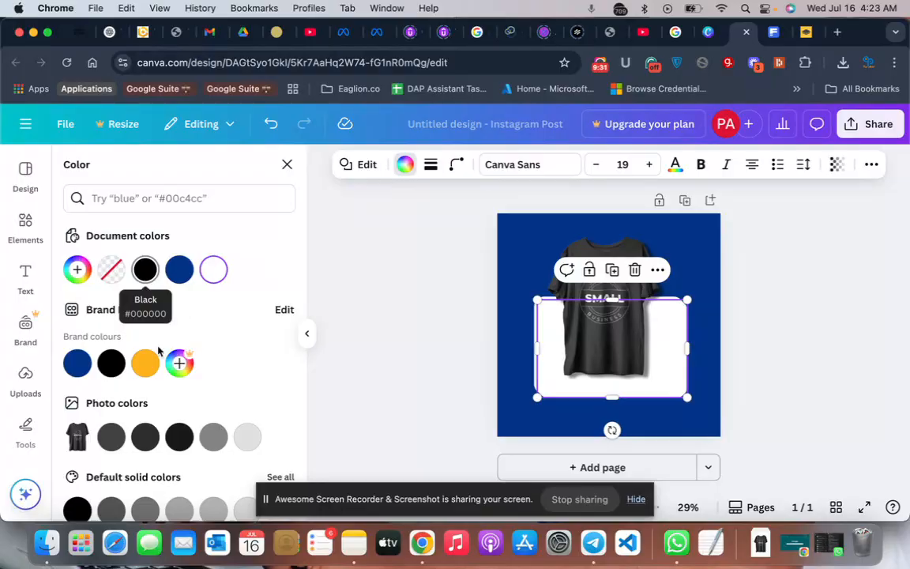
left_click(112, 443)
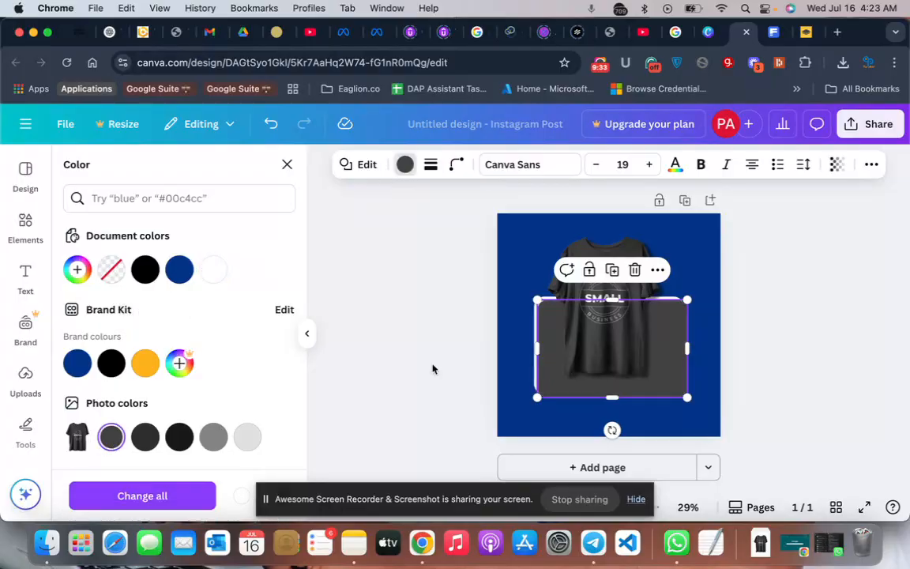
left_click(839, 165)
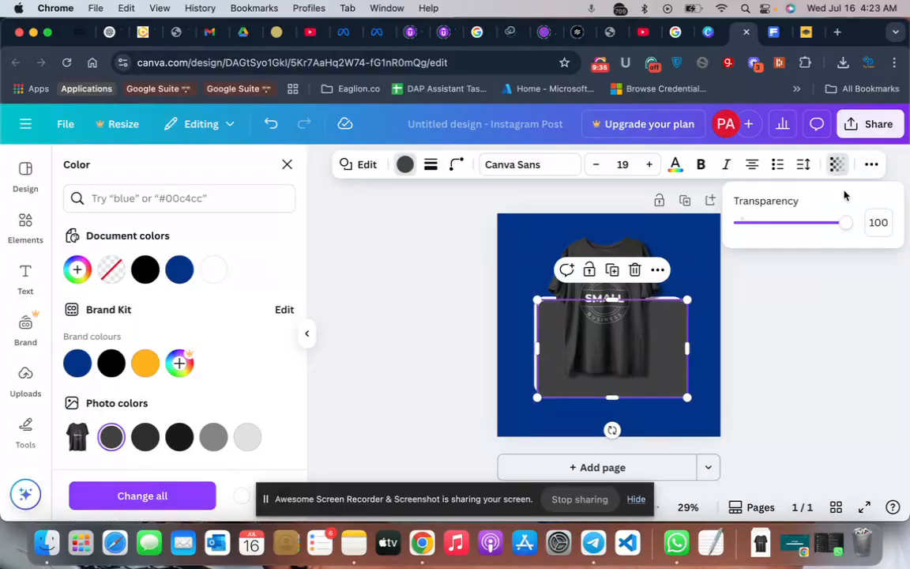
left_click_drag(845, 224, 748, 229)
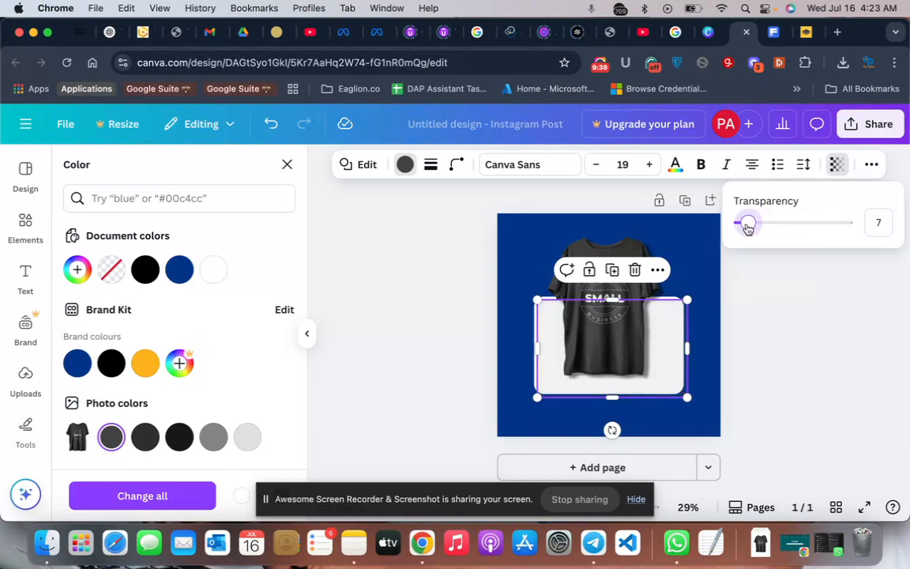
left_click(878, 224)
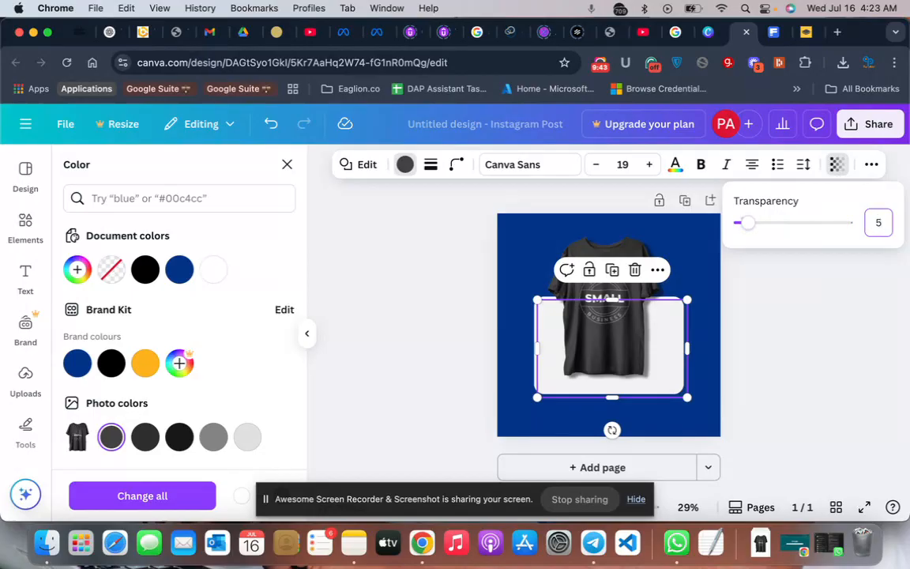
key("Return")
left_click(855, 331)
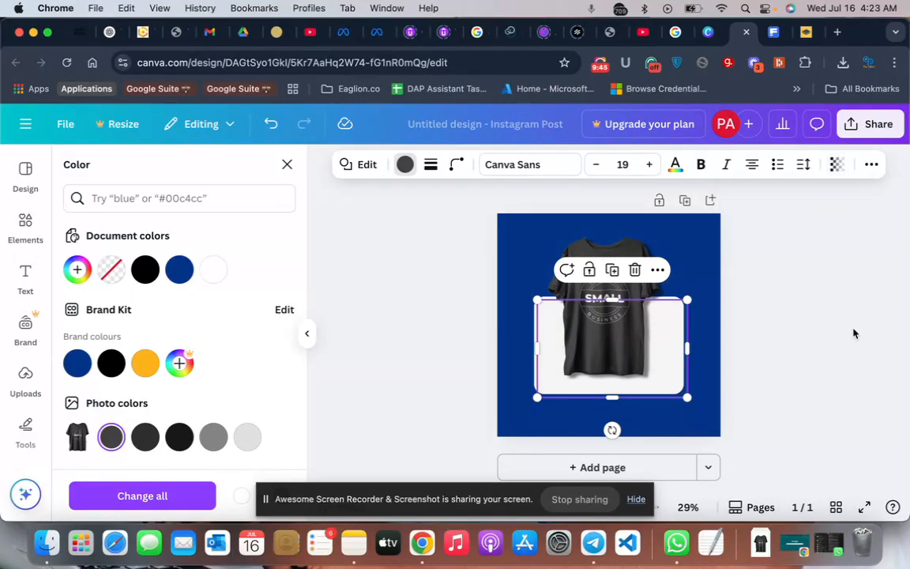
left_click(783, 318)
left_click(754, 324)
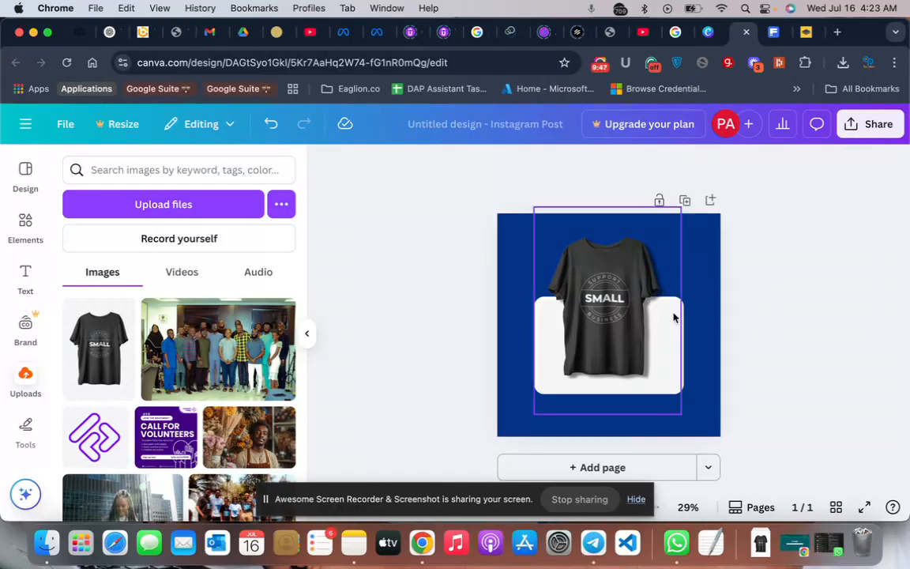
- Nudge the faint gray duplicate rectangle until it lines up with the white rounded rectangle, and clear the selection
left_click(684, 344)
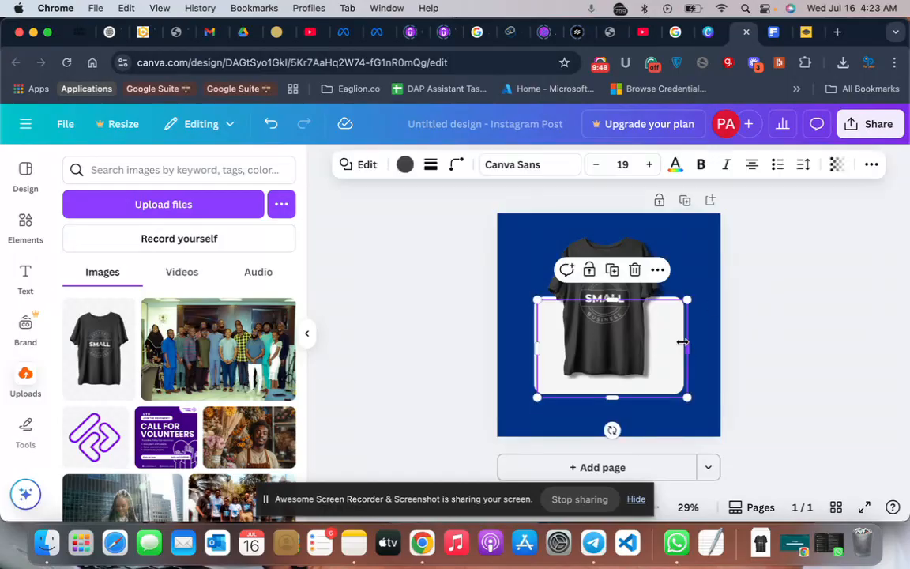
key("Right")
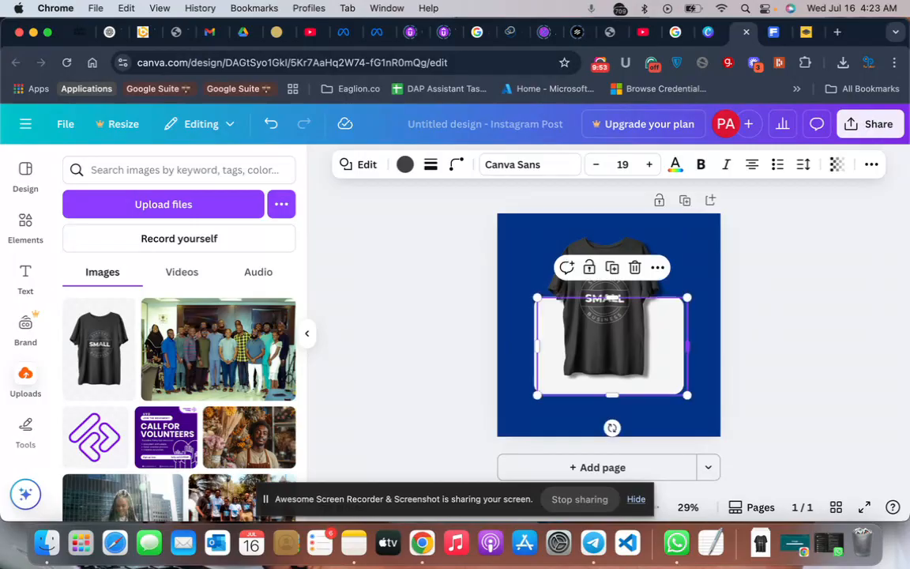
key("super+bracketleft")
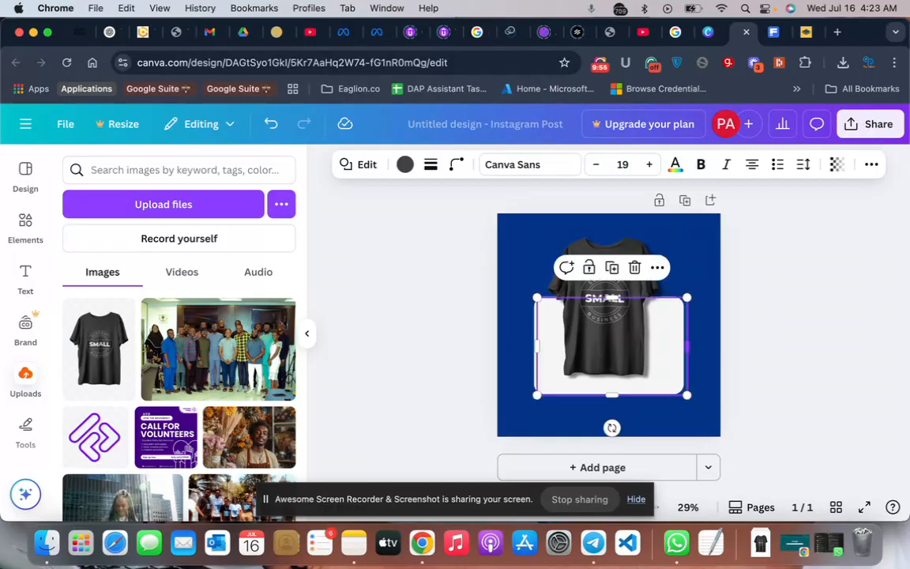
key("super+bracketleft")
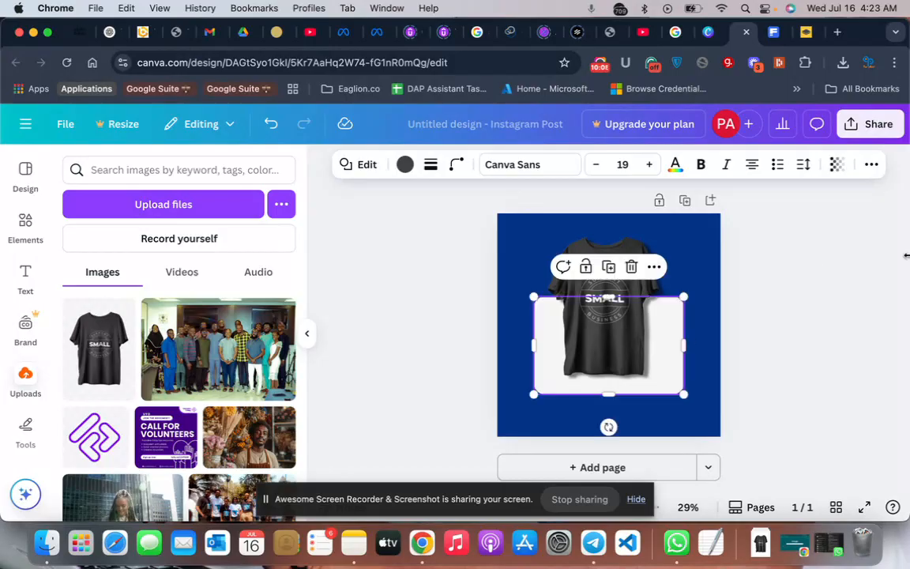
left_click(787, 320)
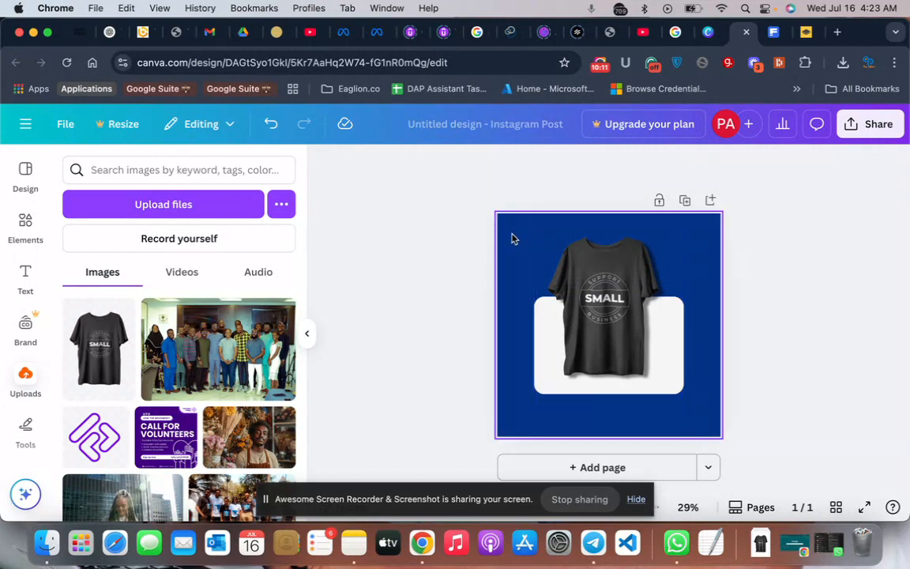
- Group the t-shirt image and both rounded rectangles together and clear the selection
left_click_drag(512, 236, 693, 416)
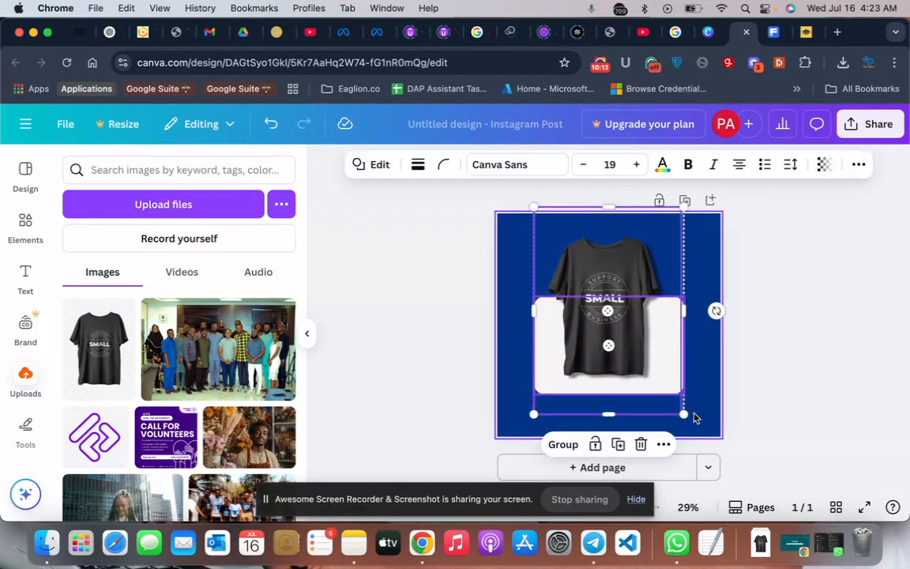
left_click(567, 445)
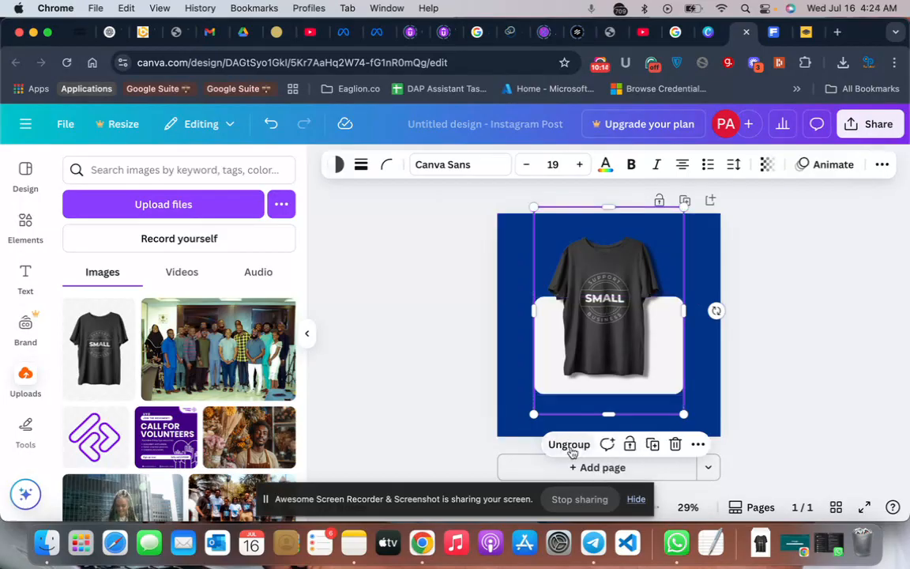
left_click(842, 340)
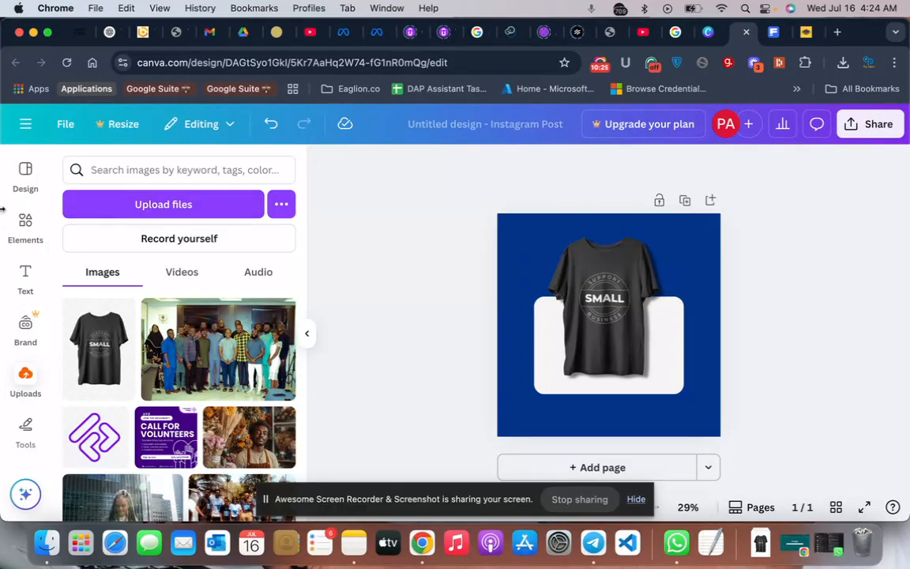
- Add a square shape, flatten it into a thin bar and place it near the page's lower edge
left_click(27, 229)
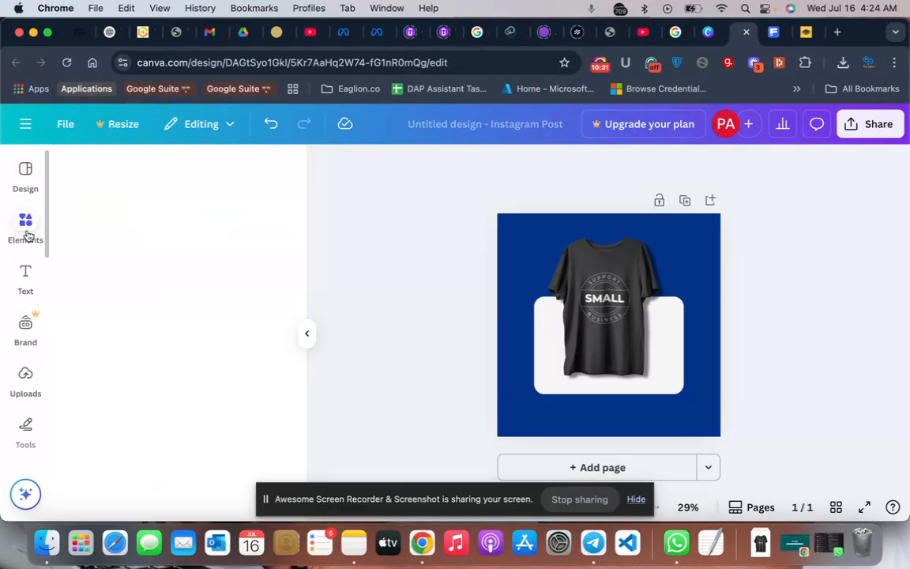
scroll(117, 360, "down", 2)
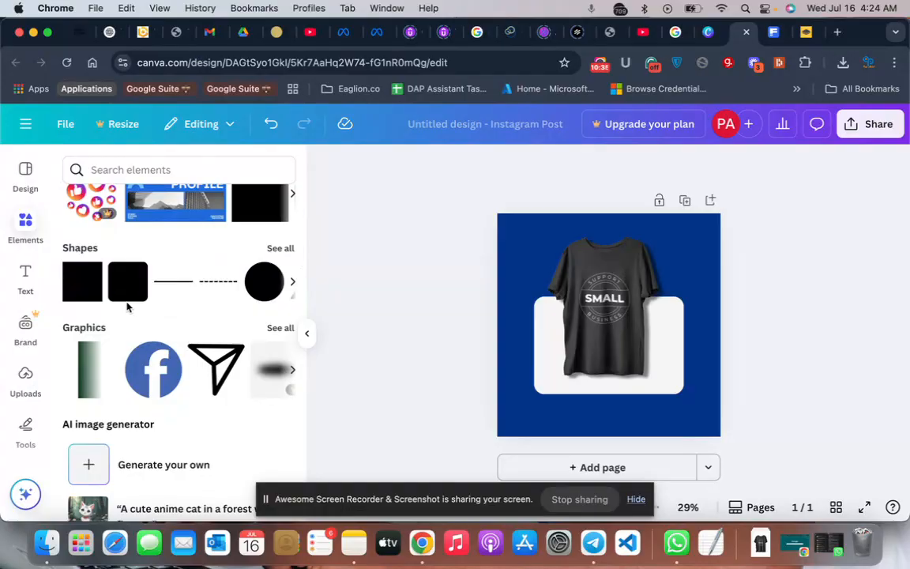
left_click(75, 296)
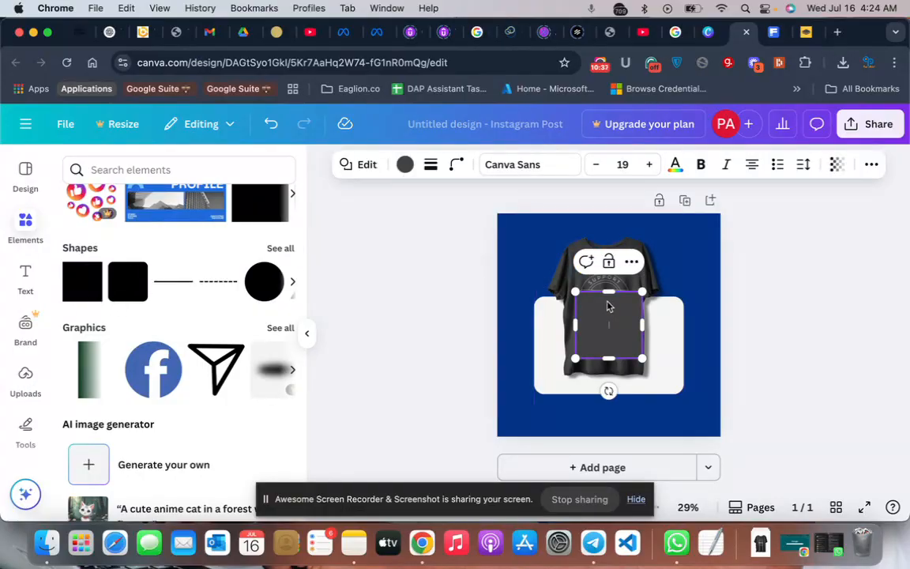
left_click_drag(605, 299, 595, 415)
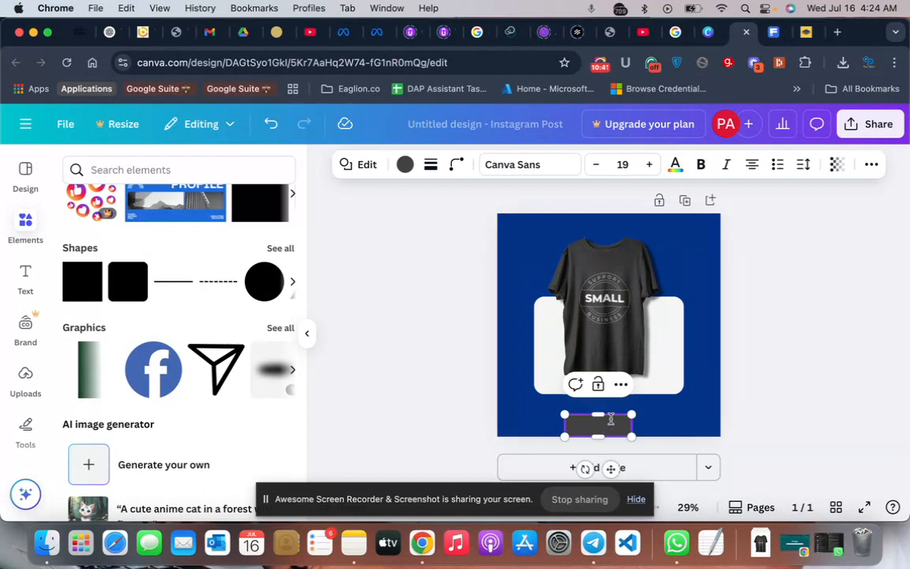
- Move the bar up over the white rectangle's lower edge and widen it so it is centered below the t-shirt
left_click(681, 411)
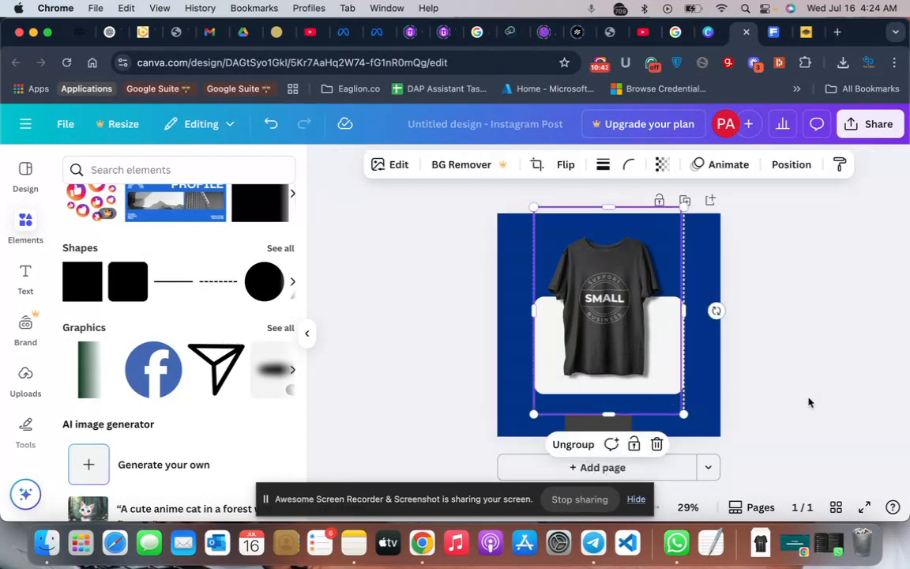
left_click(728, 360)
left_click_drag(609, 430, 658, 394)
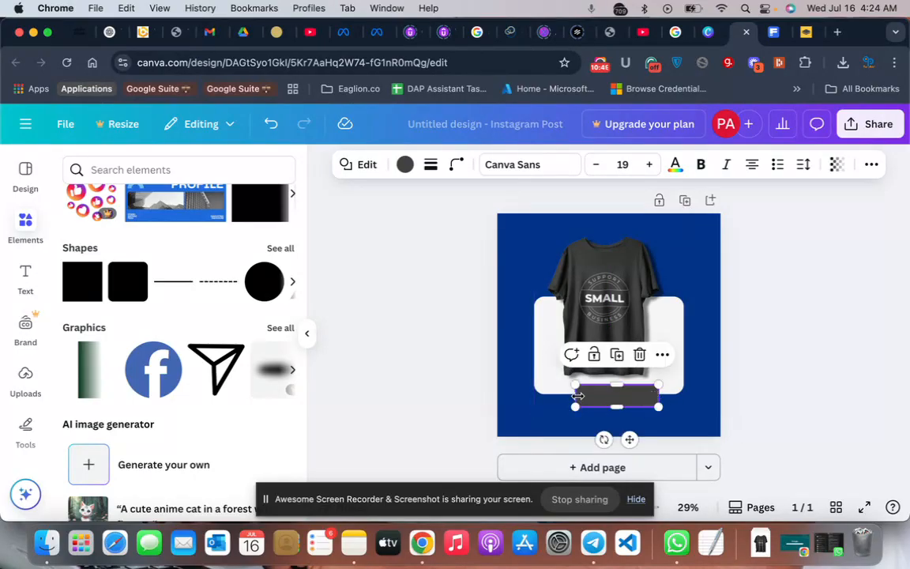
left_click_drag(576, 395, 561, 396)
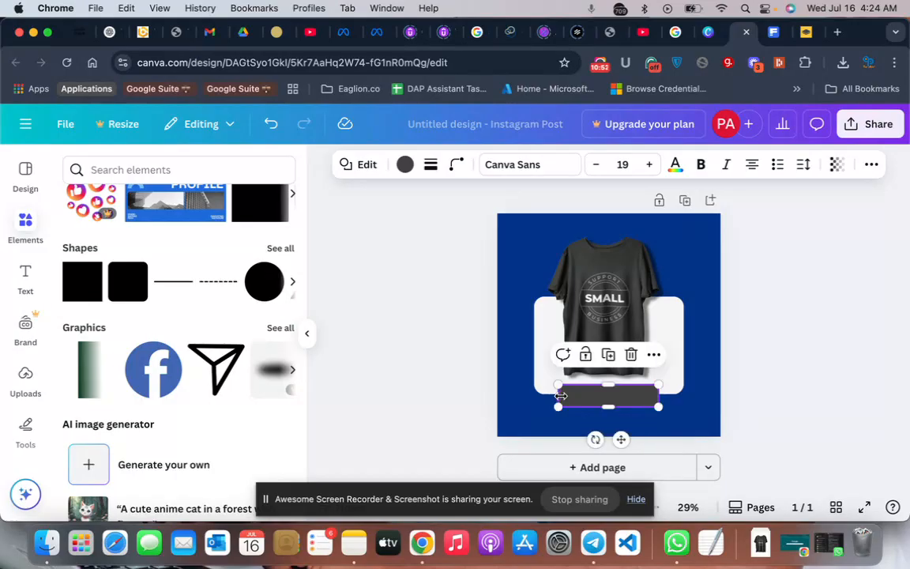
left_click(866, 359)
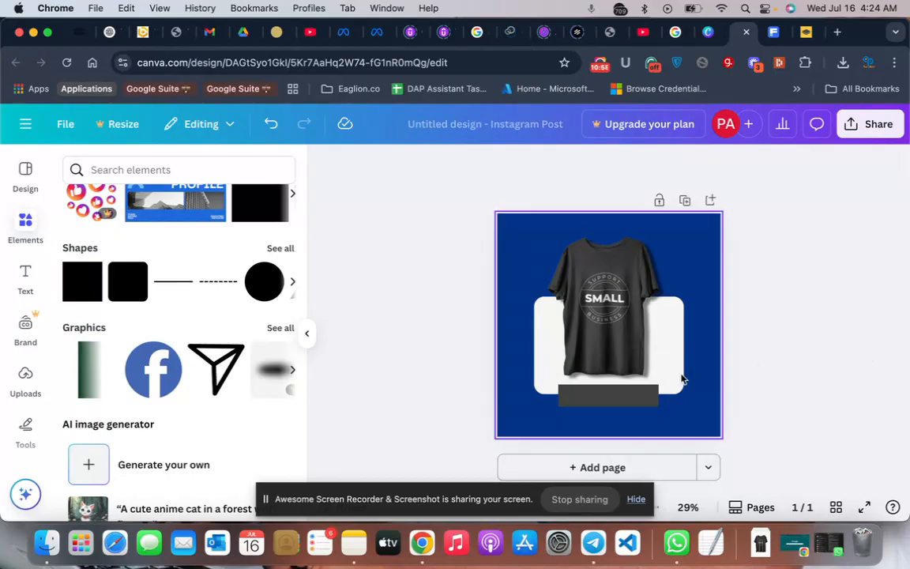
left_click(616, 401)
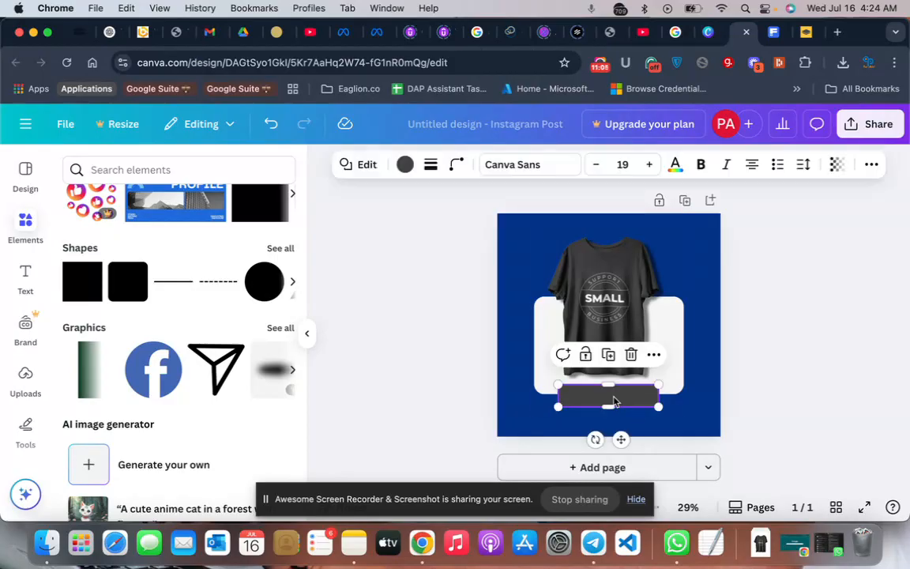
left_click(865, 338)
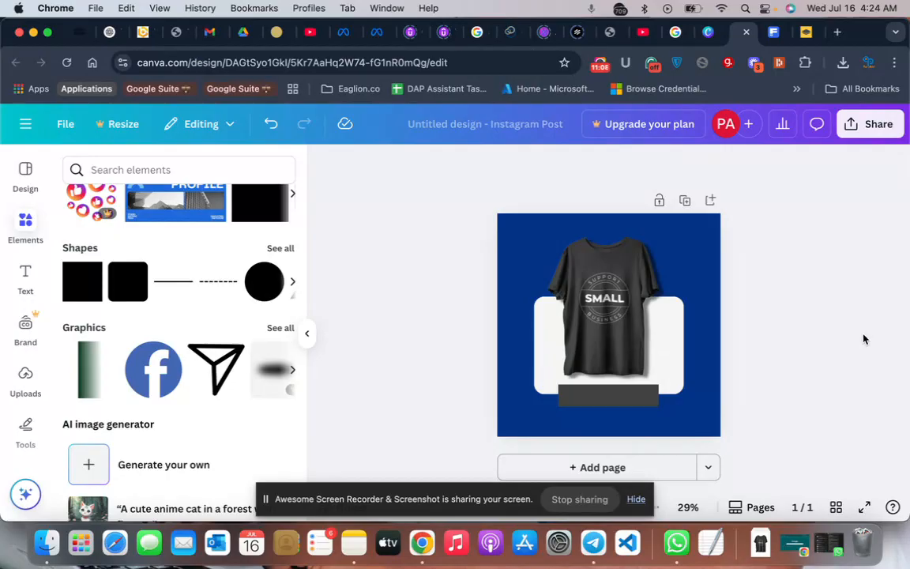
- Fill the bar below the t-shirt with the black brand color #000000 and clear the selection
left_click(589, 396)
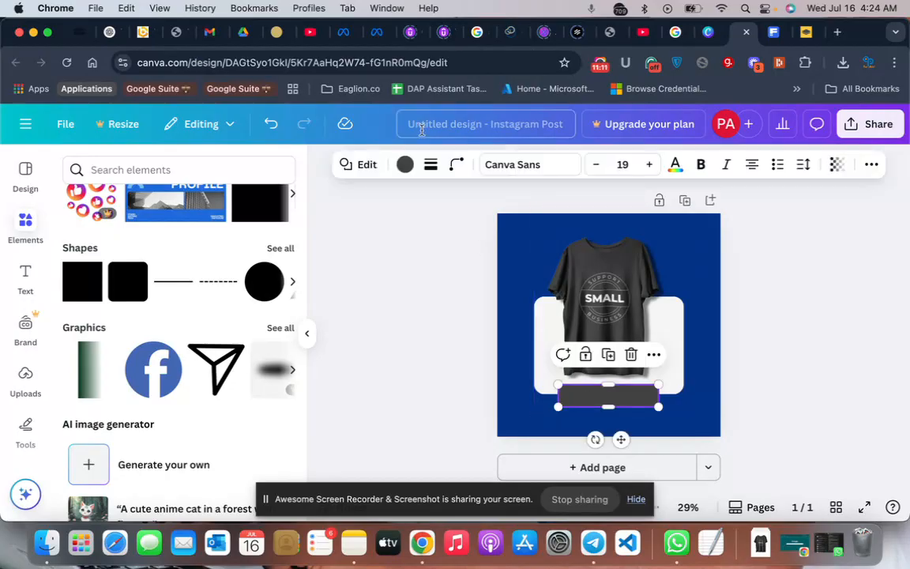
left_click(404, 165)
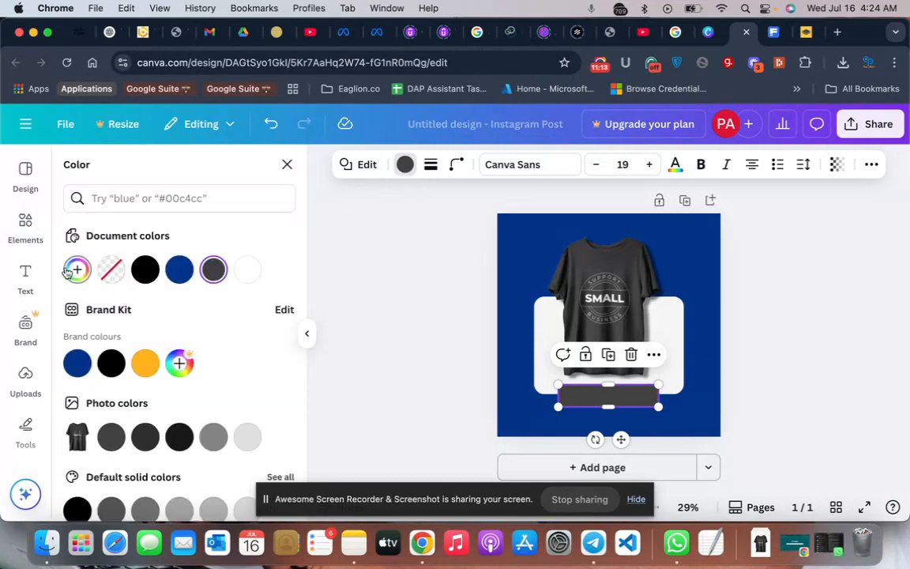
left_click(111, 363)
left_click(358, 382)
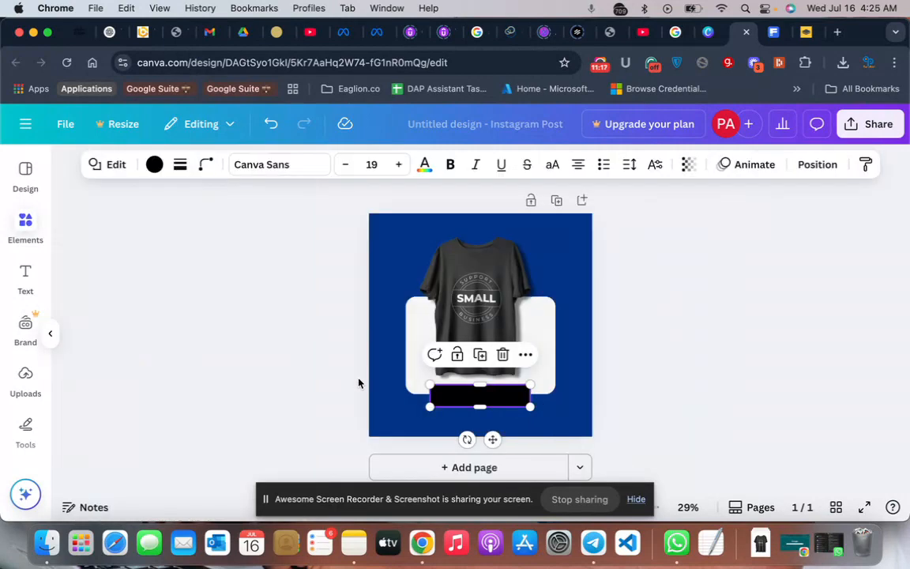
left_click(358, 383)
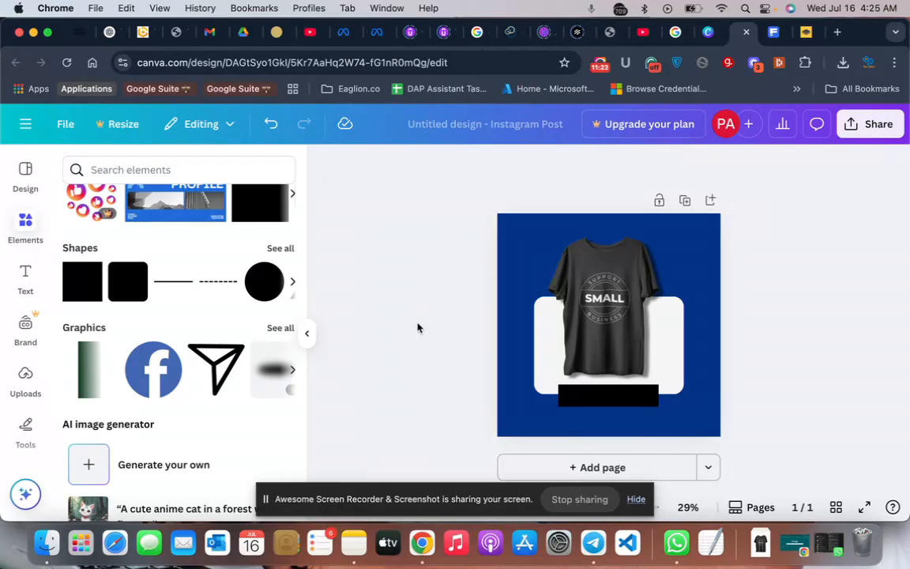
- Enter the price text N25,000 inside the black bar
left_click(610, 397)
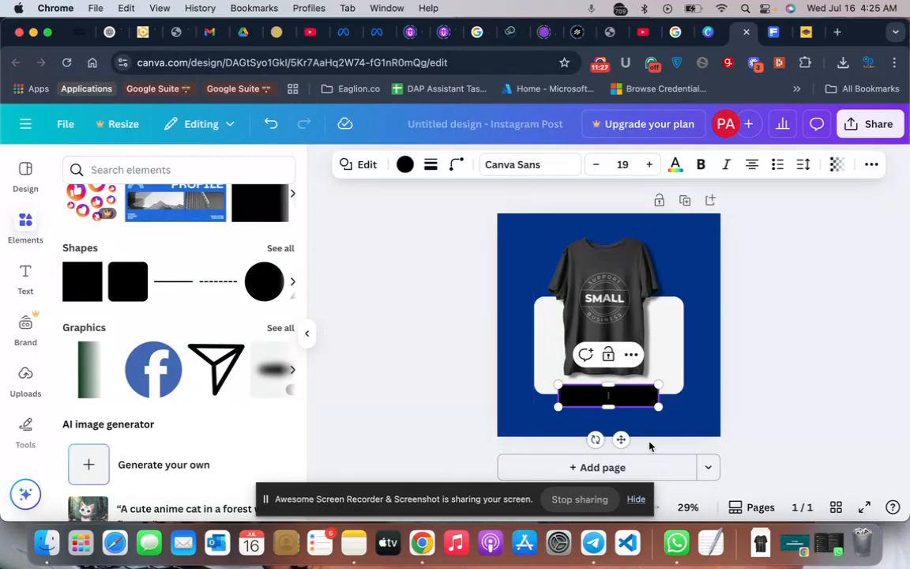
type("N")
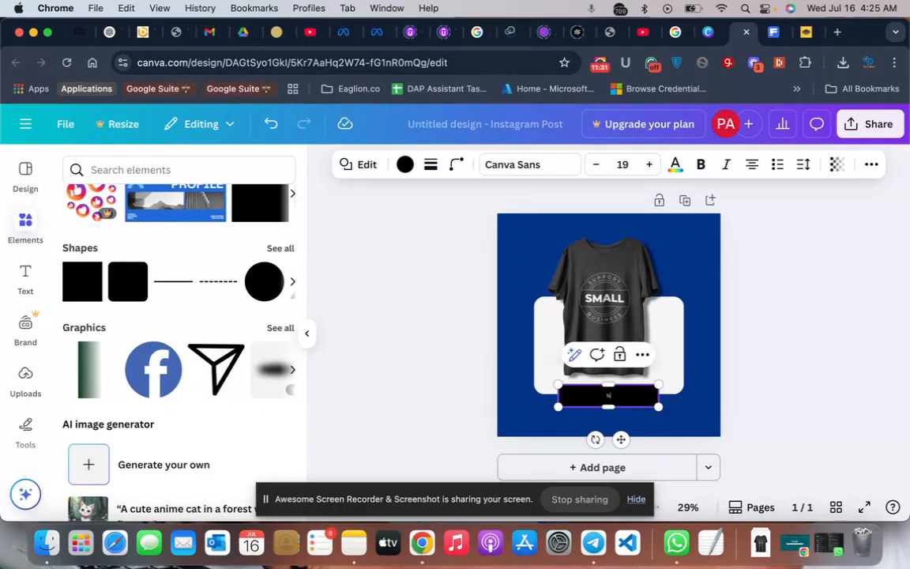
type("E")
type("W")
type(",000")
- Set the price text in the black bar to font size 45 and make it bold
double_click(625, 393)
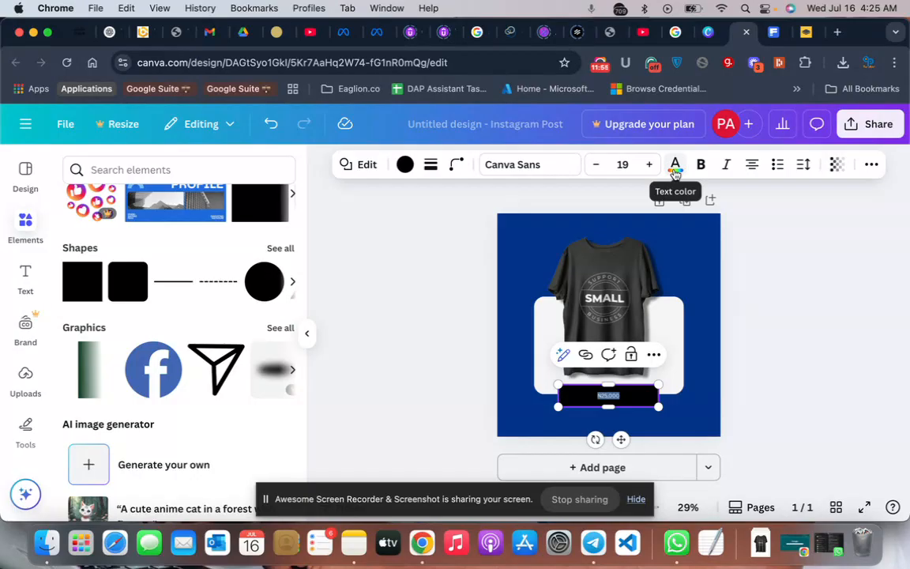
double_click(647, 166)
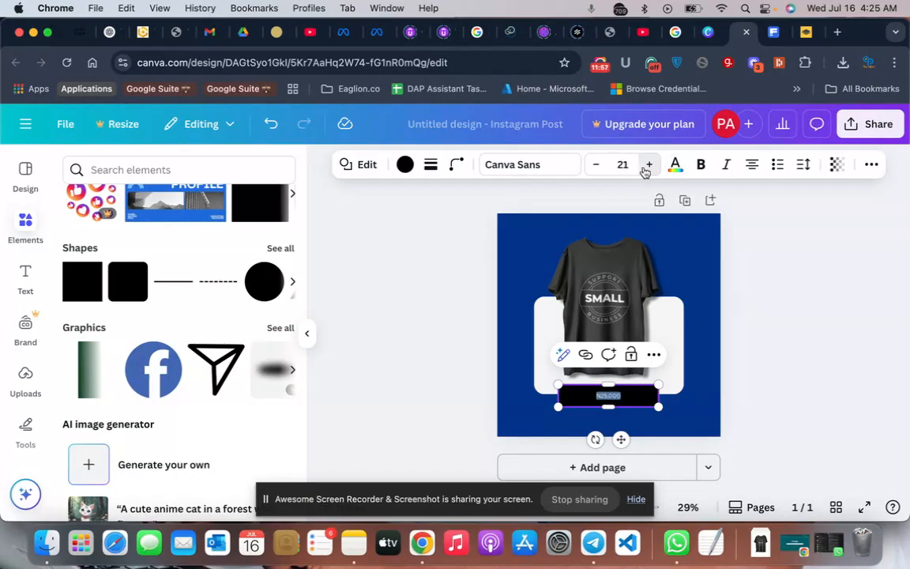
double_click(647, 166)
double_click(647, 166)
triple_click(647, 166)
left_click(647, 166)
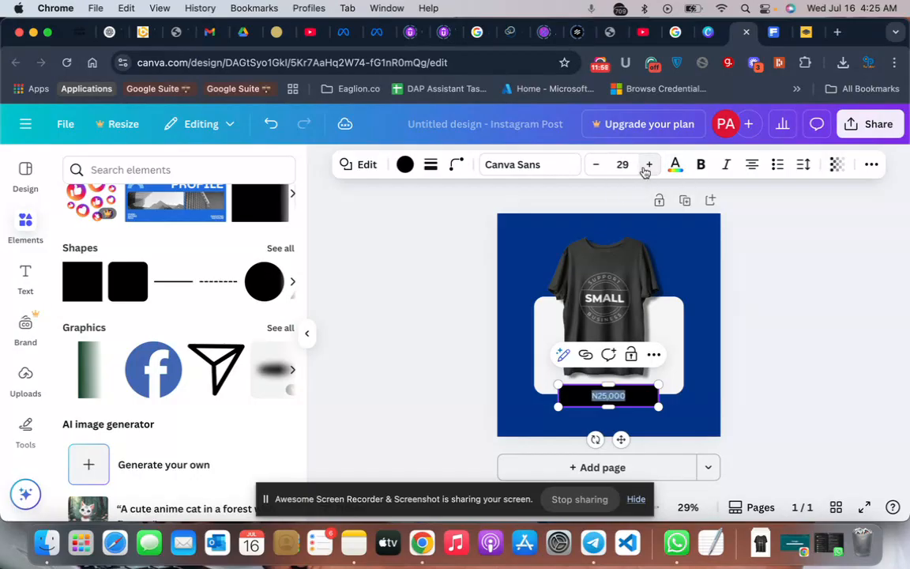
triple_click(647, 166)
triple_click(648, 166)
triple_click(647, 166)
double_click(647, 166)
double_click(647, 166)
double_click(647, 166)
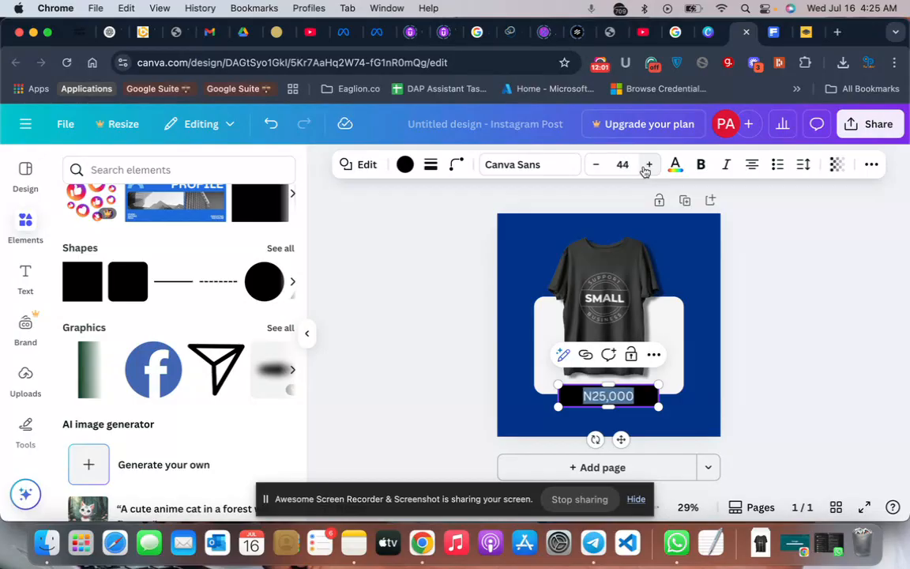
left_click(647, 166)
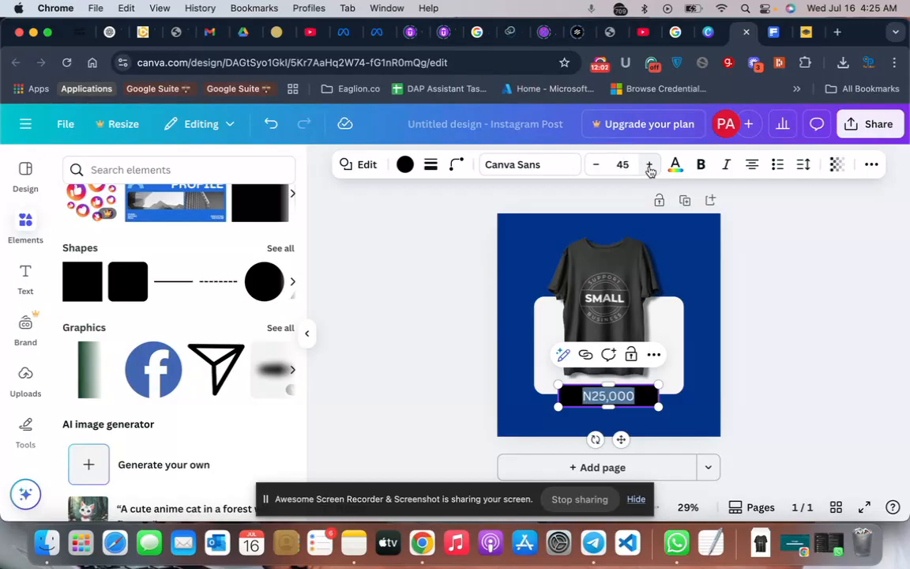
left_click(700, 165)
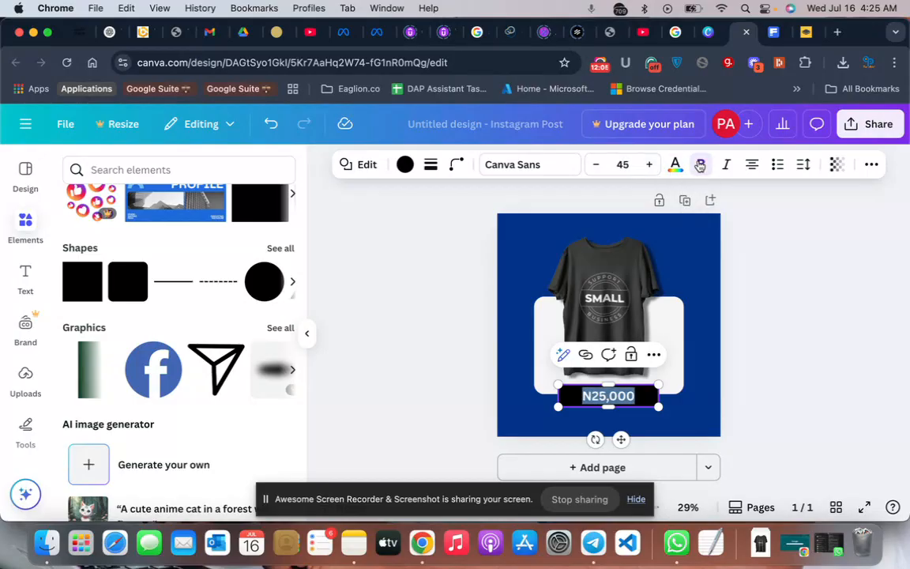
- Try the Aileron and Cormorant Garamond fonts on the N25,000 price text
left_click(513, 165)
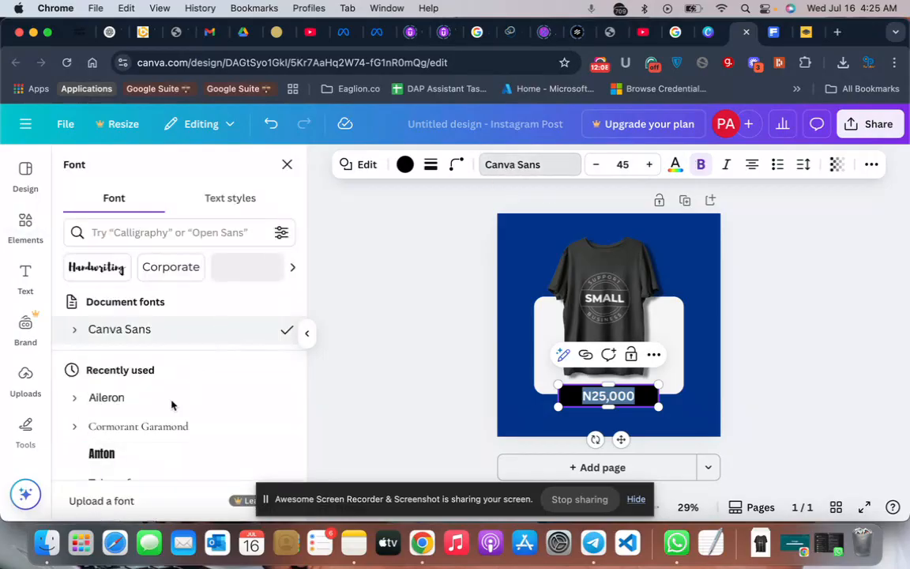
left_click(171, 408)
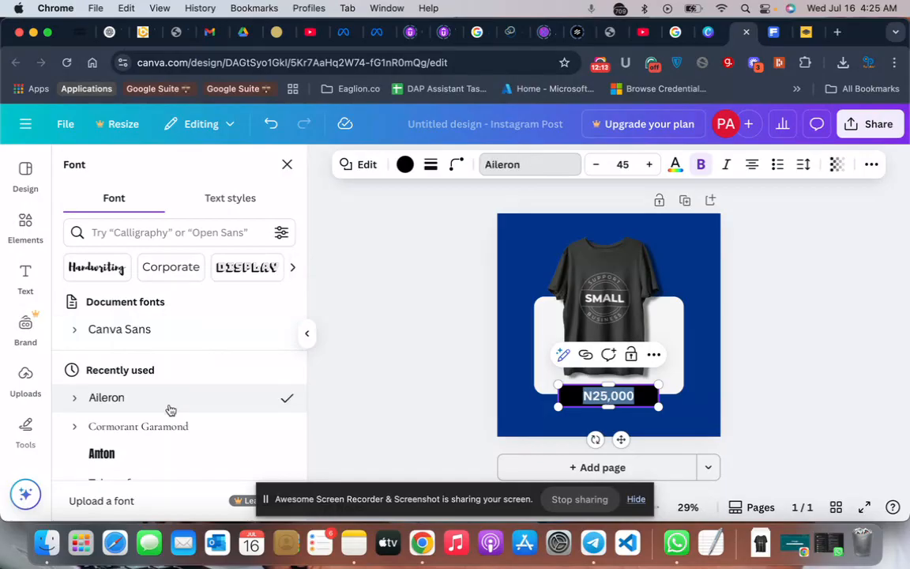
left_click(174, 433)
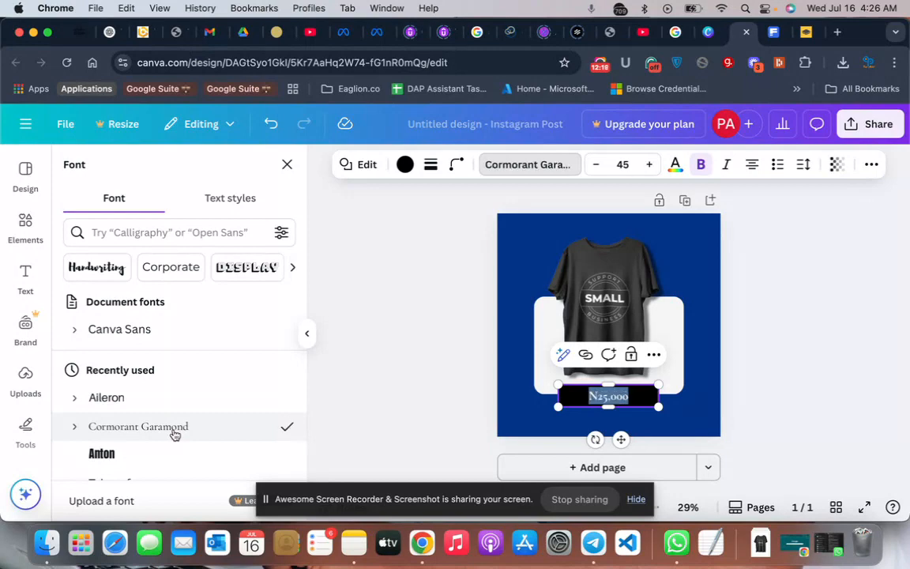
- Set the price text's font to Archivo Black from the popular fonts and clear the selection
scroll(171, 396, "down", 1)
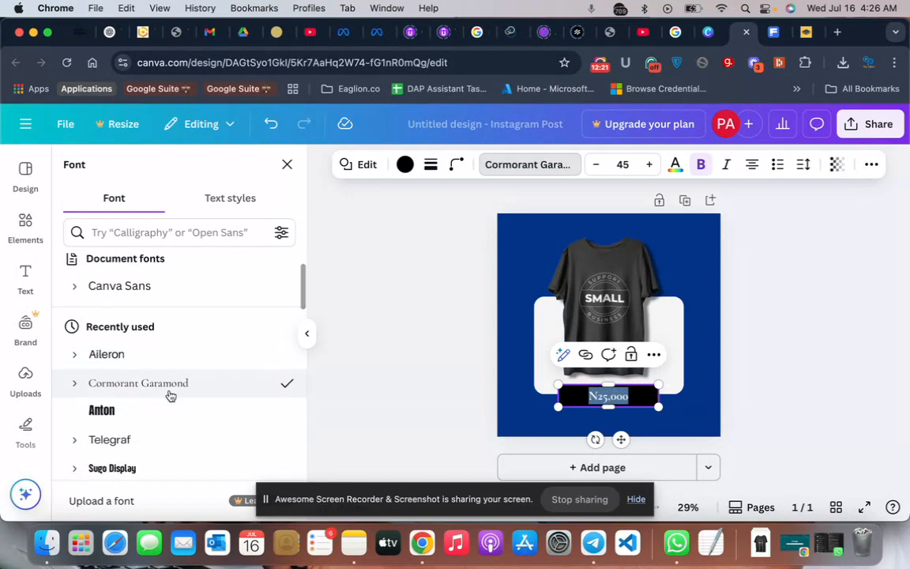
scroll(171, 396, "down", 2)
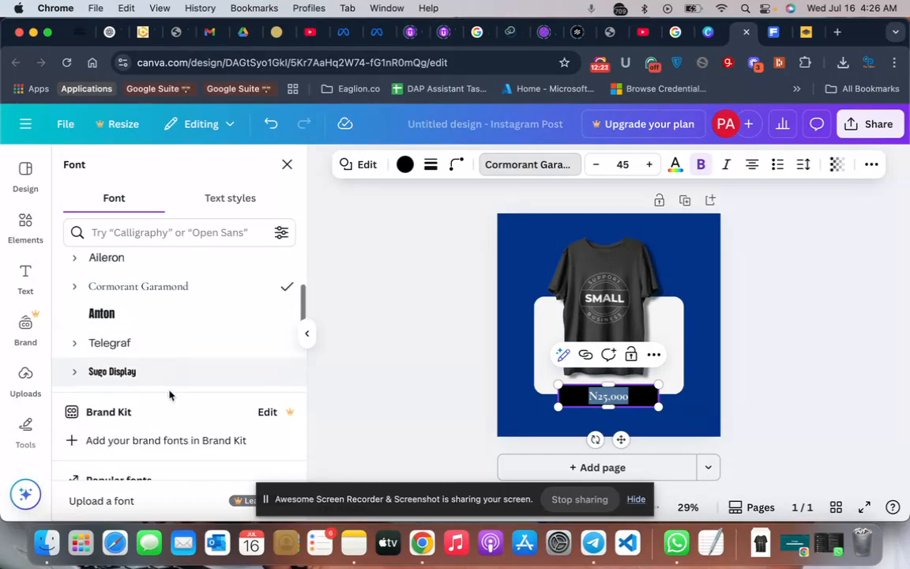
scroll(169, 395, "down", 4)
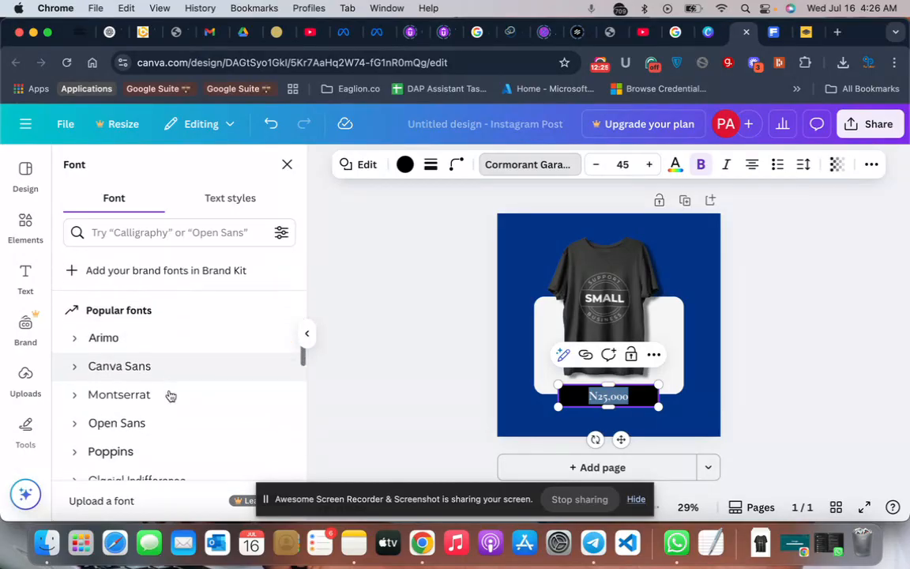
scroll(171, 396, "down", 4)
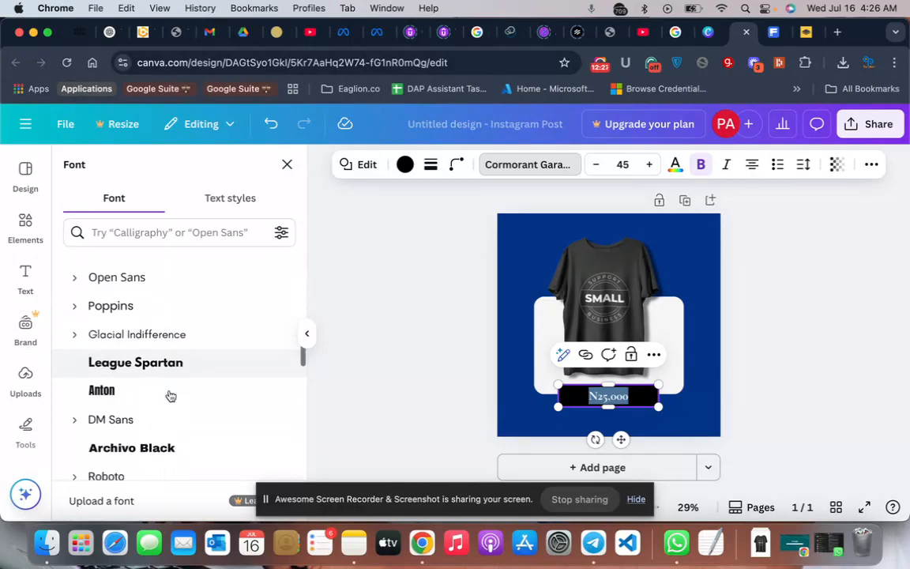
scroll(171, 396, "down", 2)
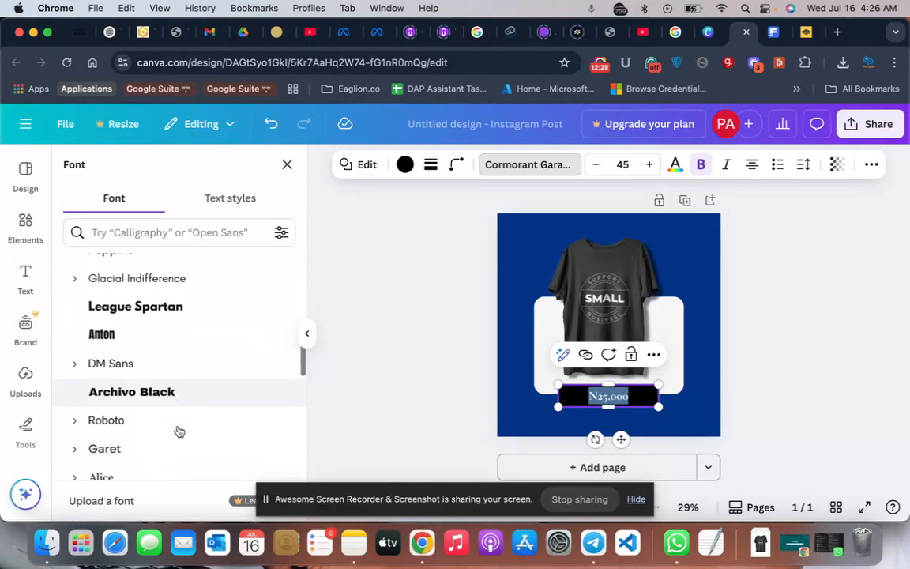
scroll(178, 431, "down", 1)
left_click(184, 384)
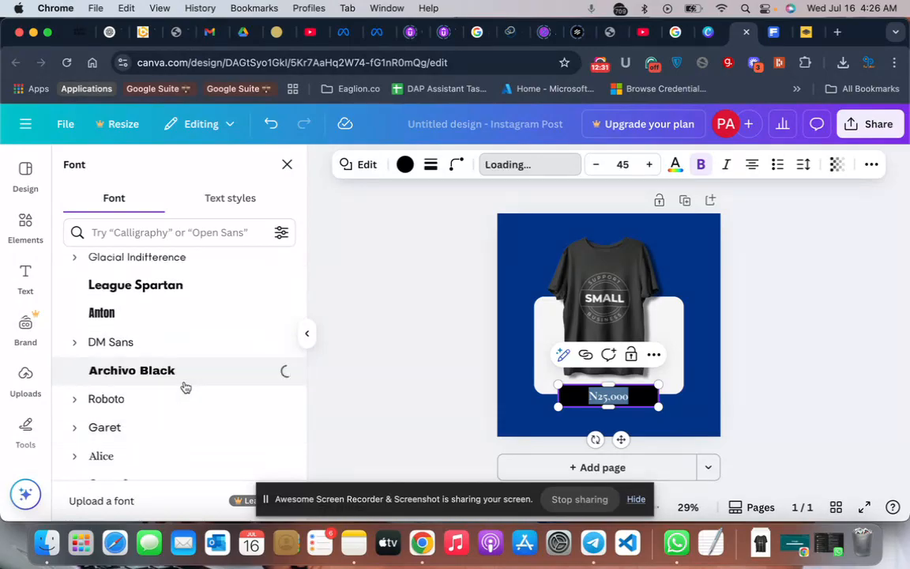
left_click(390, 364)
left_click(342, 379)
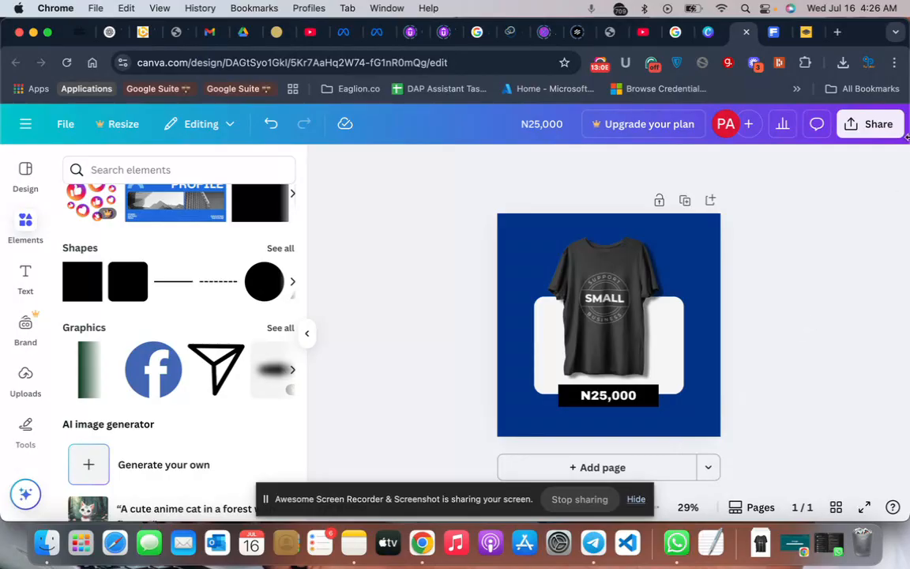
- Download the finished design as a PNG at size 1 (1,080 × 1,080 px)
left_click(855, 125)
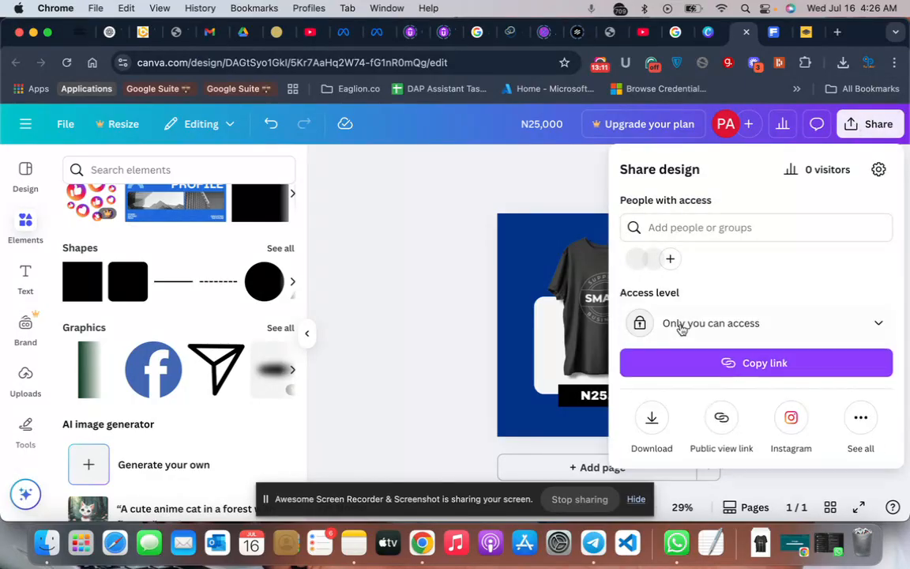
left_click(650, 425)
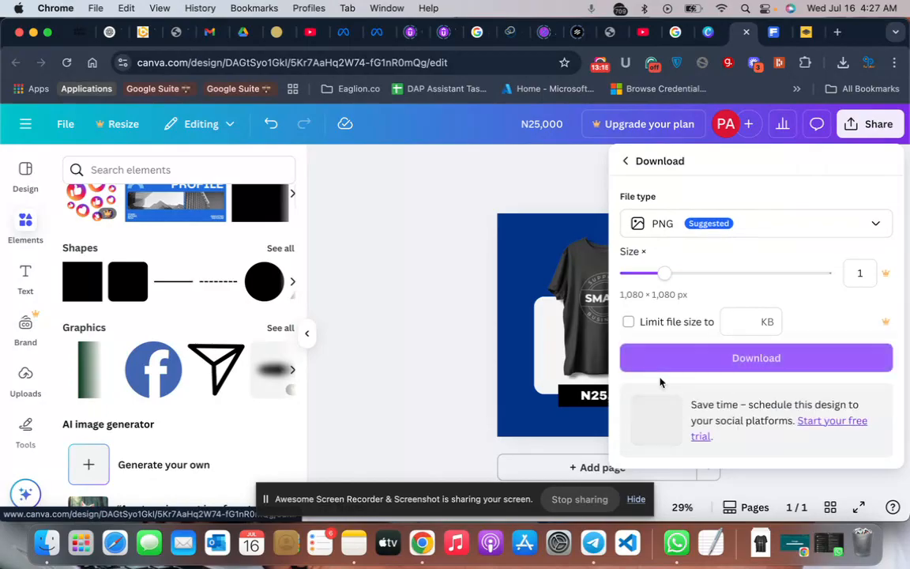
left_click(677, 359)
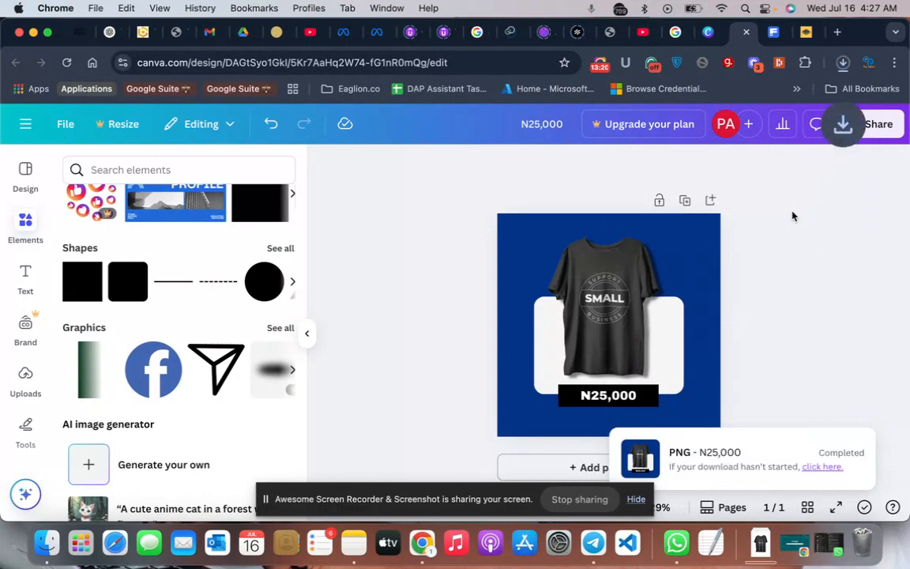
left_click(803, 352)
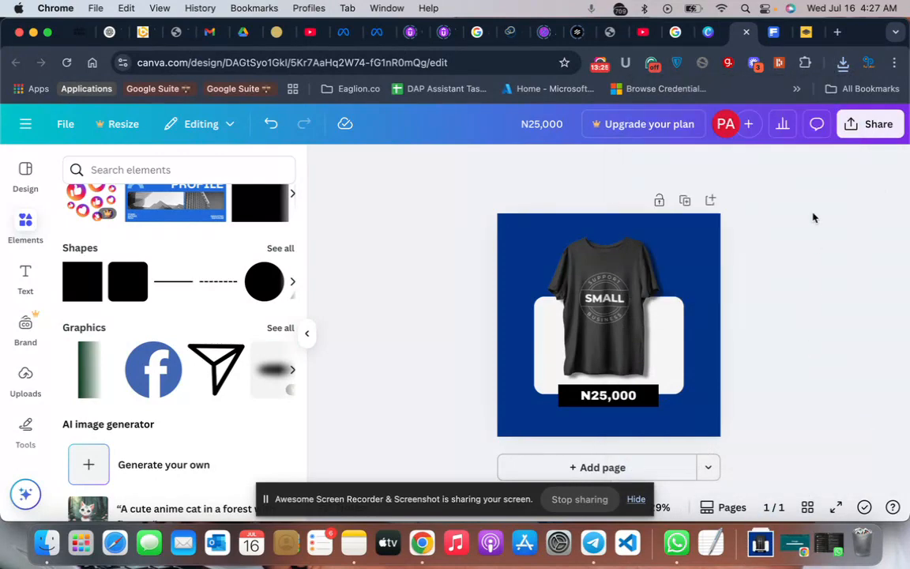